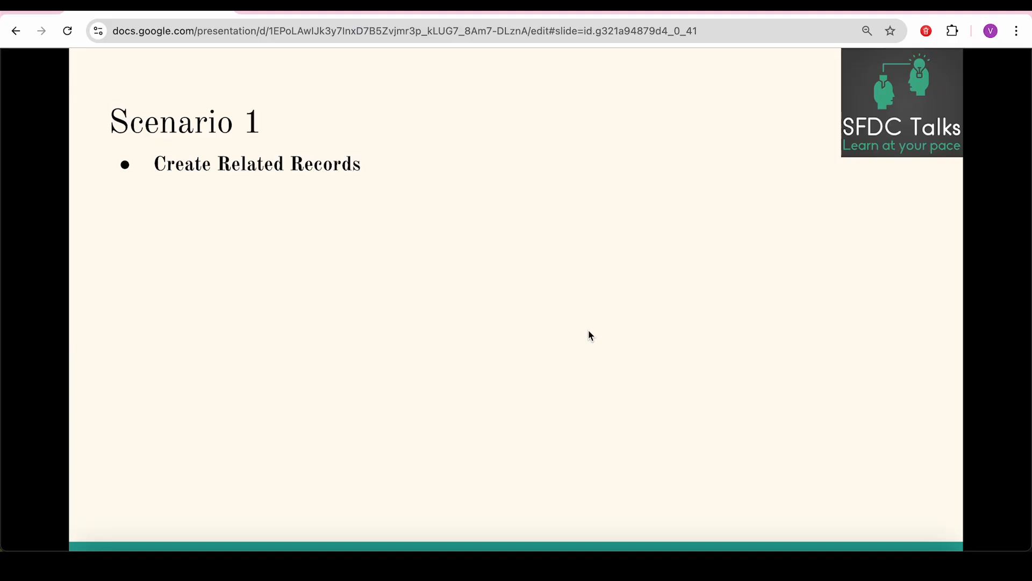
- Reveal the Scenario 1 description and all three steps, ending with 'Save the Task.', then go to Salesforce Flows
{"action": "key", "text": "Right"}
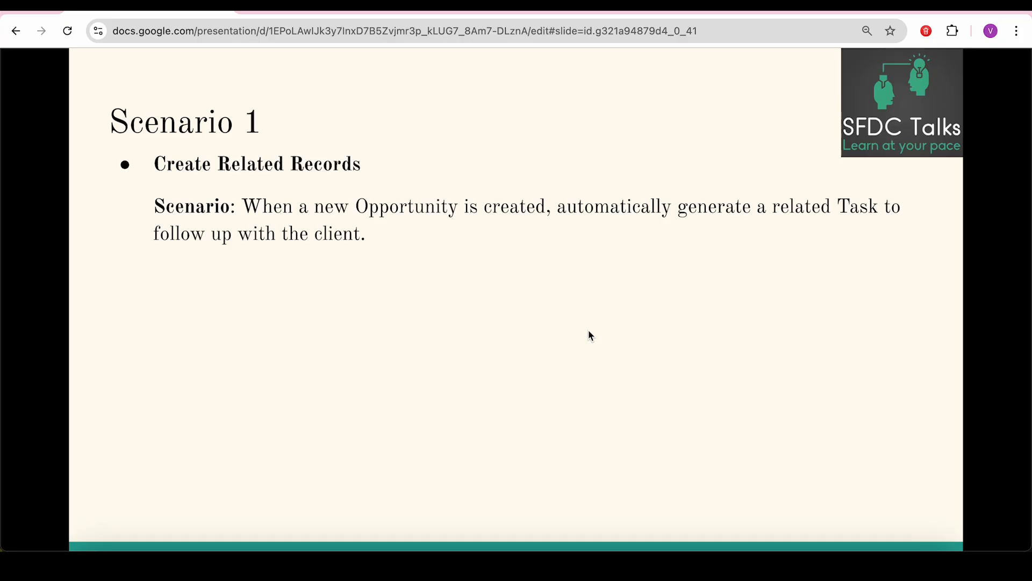
{"action": "key", "text": "Right"}
{"action": "key", "text": "Right"}
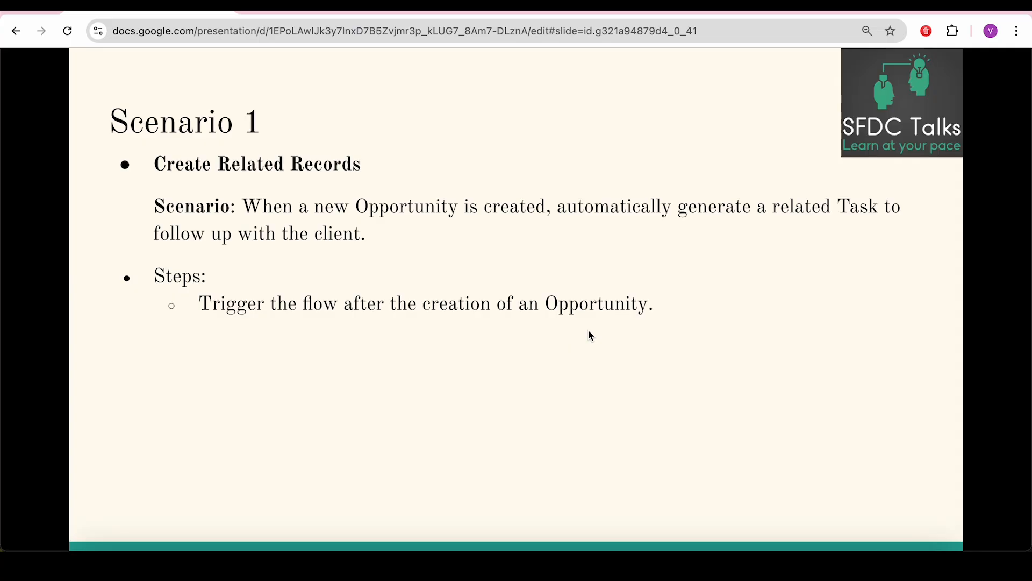
{"action": "key", "text": "Right"}
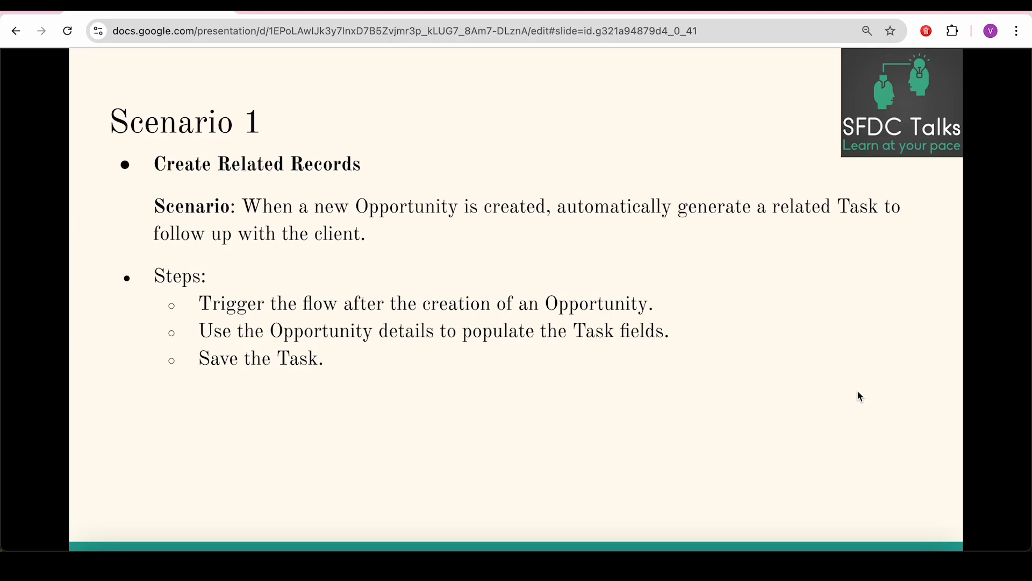
{"action": "key", "text": "ctrl+Tab"}
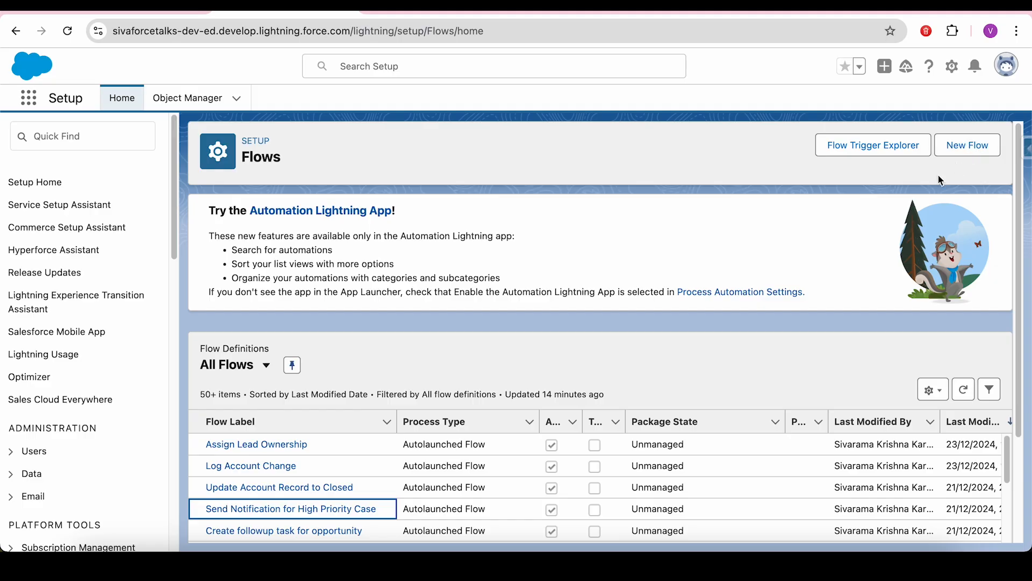
- Open the 'Create followup task for opportunity - V1' flow and pan the canvas to show End
{"action": "left_click", "coordinate": [433, 6]}
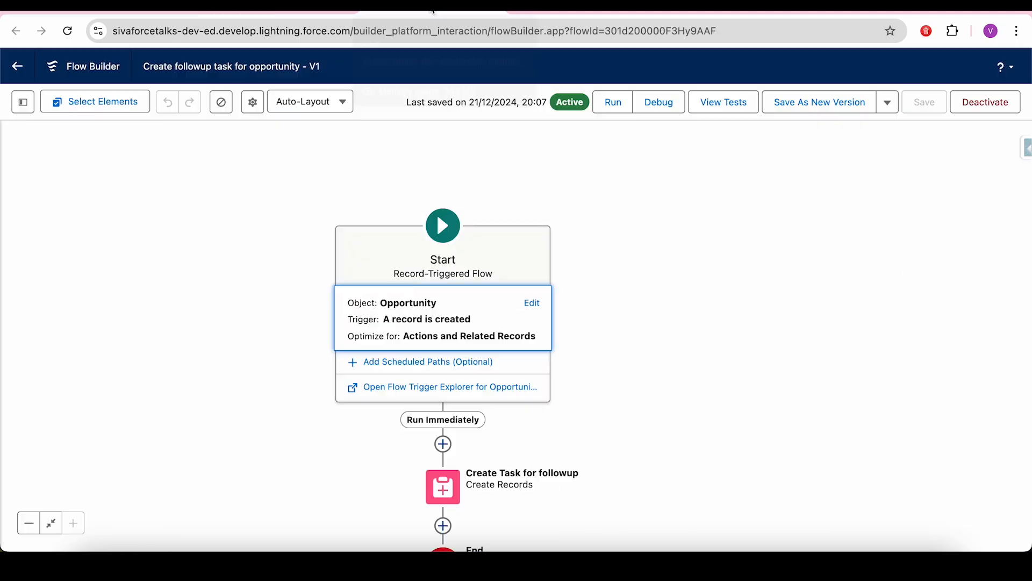
{"action": "left_click", "coordinate": [705, 257]}
{"action": "left_click_drag", "start_coordinate": [706, 257], "coordinate": [640, 208]}
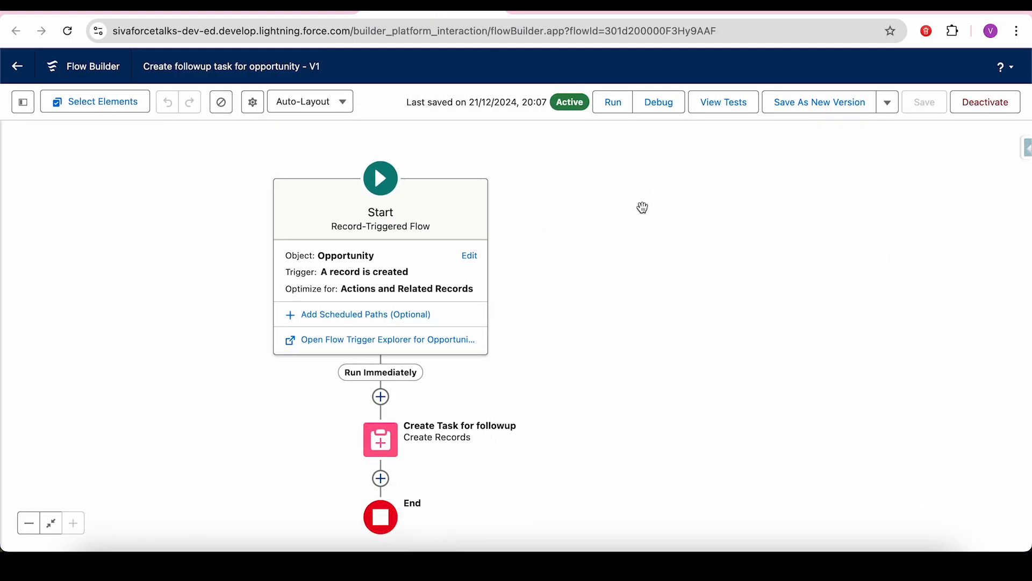
- Review the Start trigger: the flow runs when an Opportunity record is created
{"action": "left_click", "coordinate": [470, 257]}
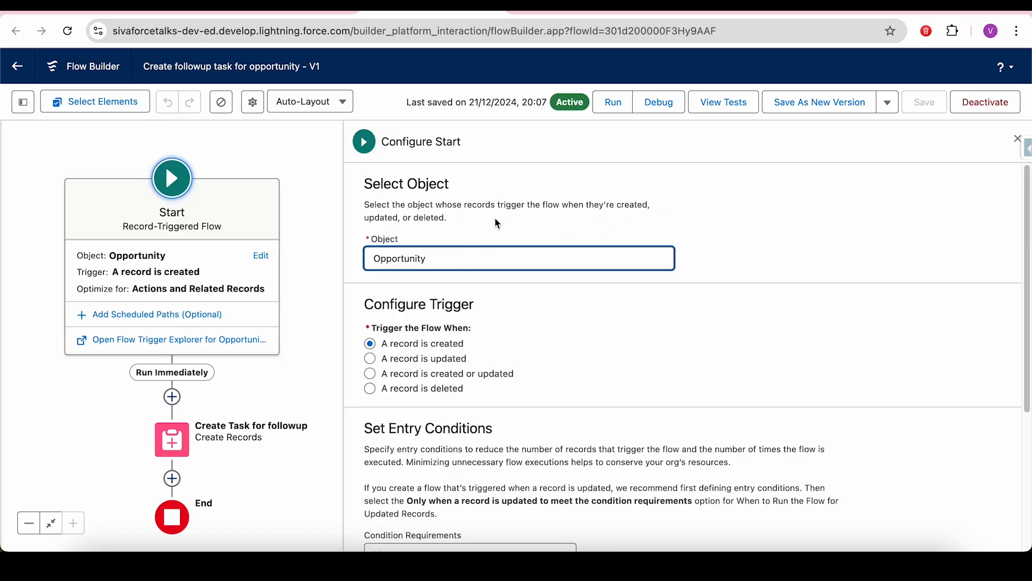
{"action": "left_click_drag", "start_coordinate": [466, 345], "coordinate": [386, 350]}
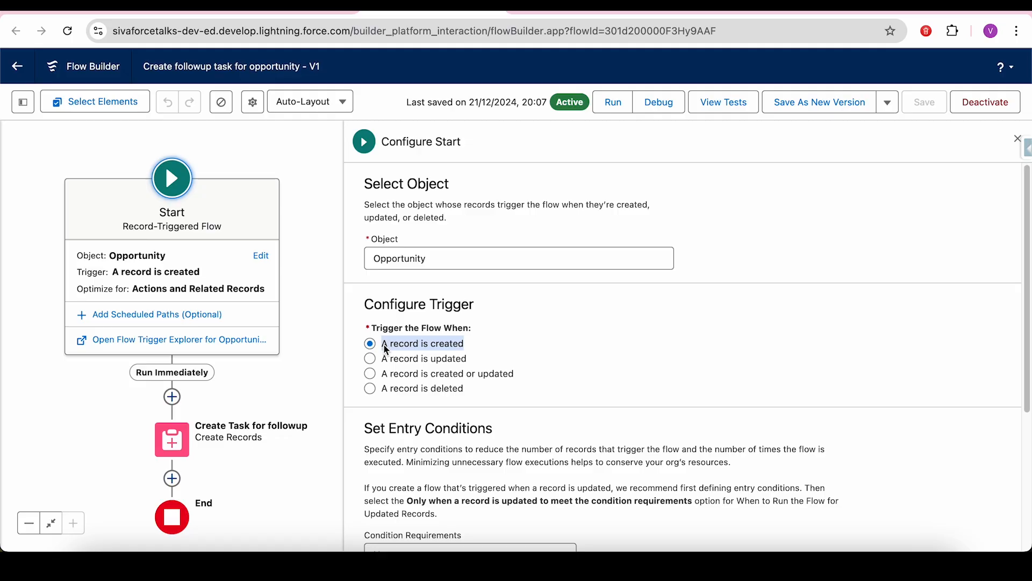
{"action": "left_click_drag", "start_coordinate": [1026, 248], "coordinate": [1024, 272]}
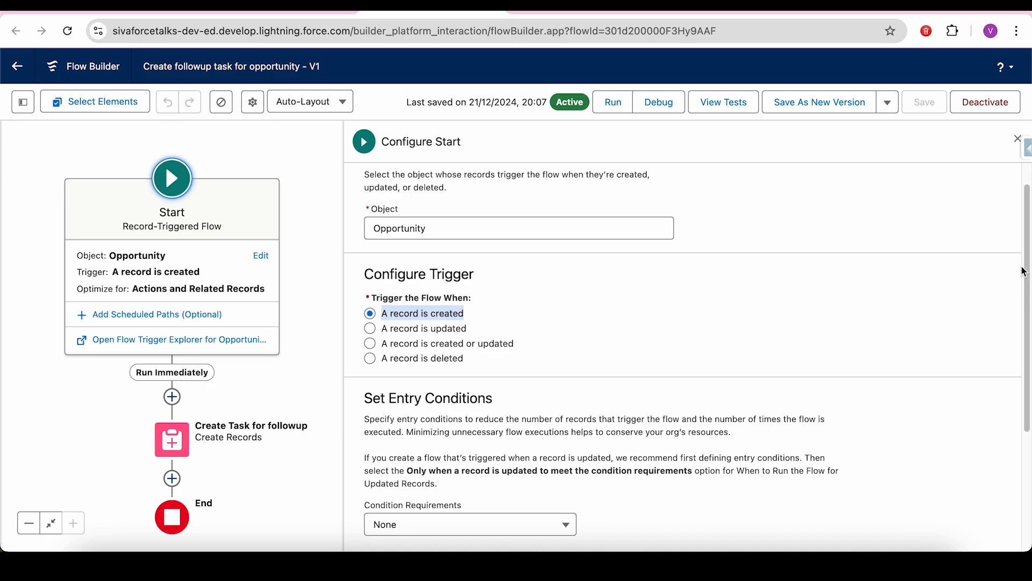
{"action": "left_click_drag", "start_coordinate": [1024, 272], "coordinate": [1025, 389]}
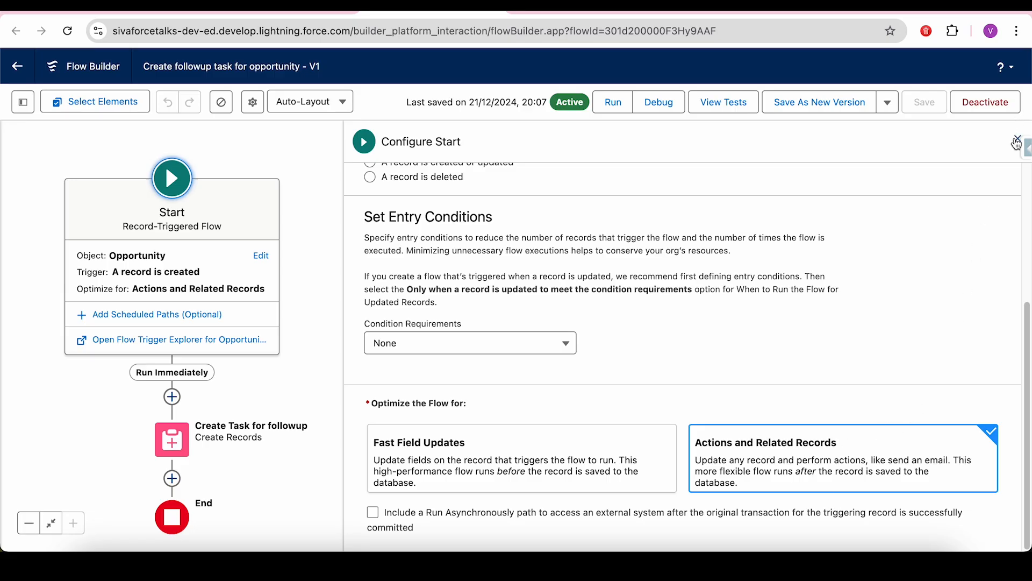
{"action": "left_click", "coordinate": [1016, 143]}
- Search the element list after Start for 'create' and dismiss it without adding anything
{"action": "left_click_drag", "start_coordinate": [537, 318], "coordinate": [752, 259]}
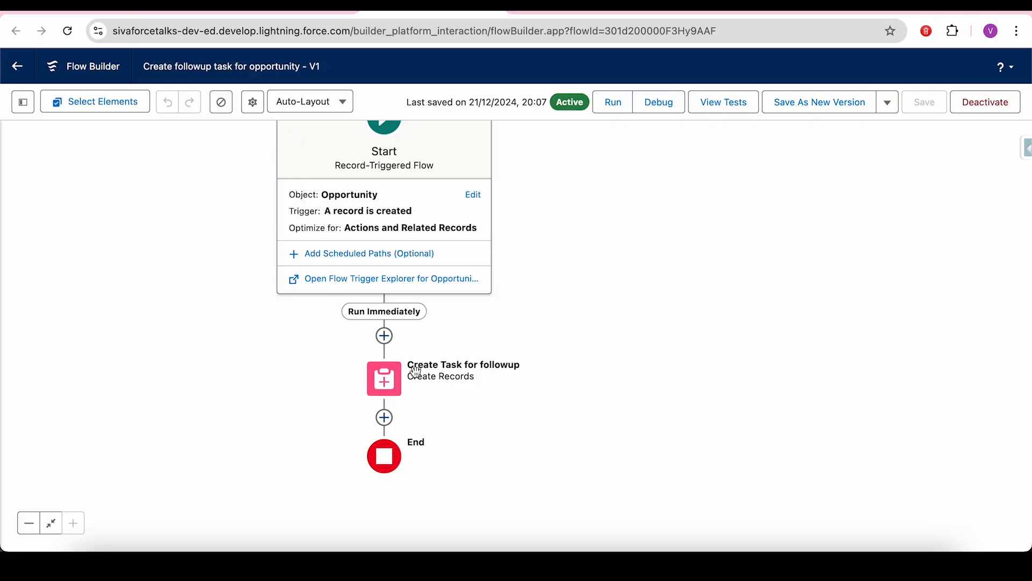
{"action": "left_click", "coordinate": [384, 337]}
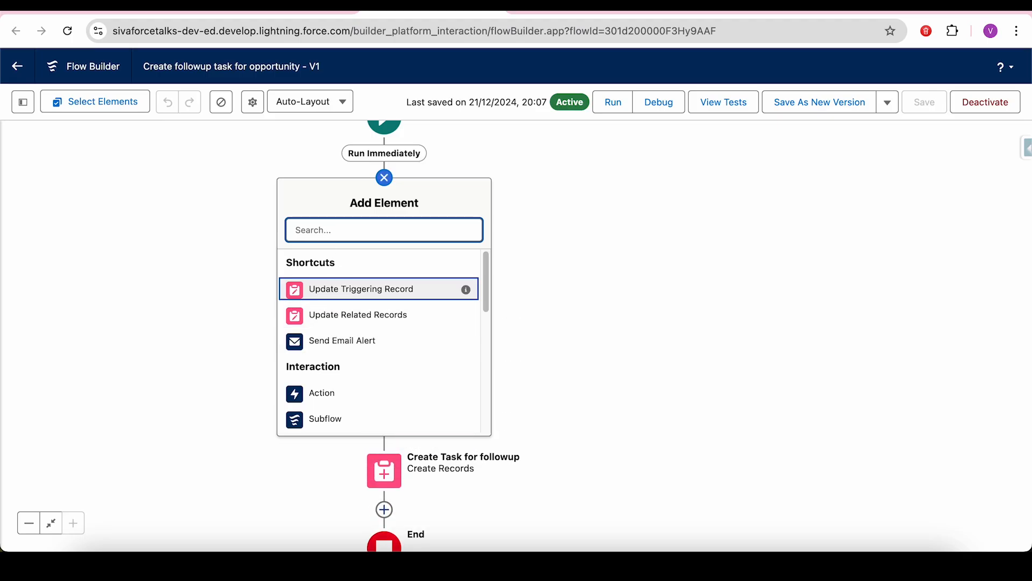
{"action": "type", "text": "create"}
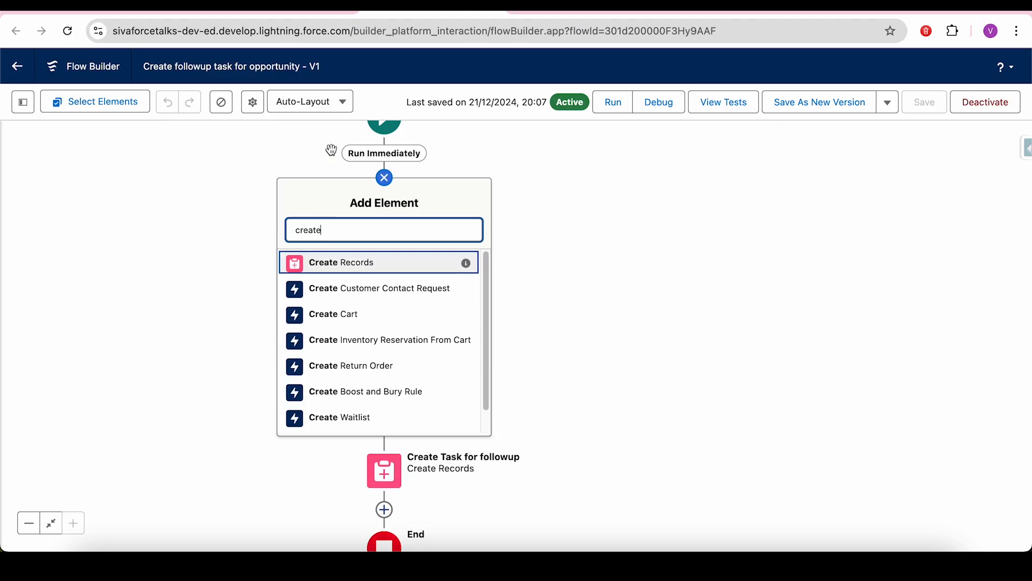
{"action": "left_click", "coordinate": [532, 260]}
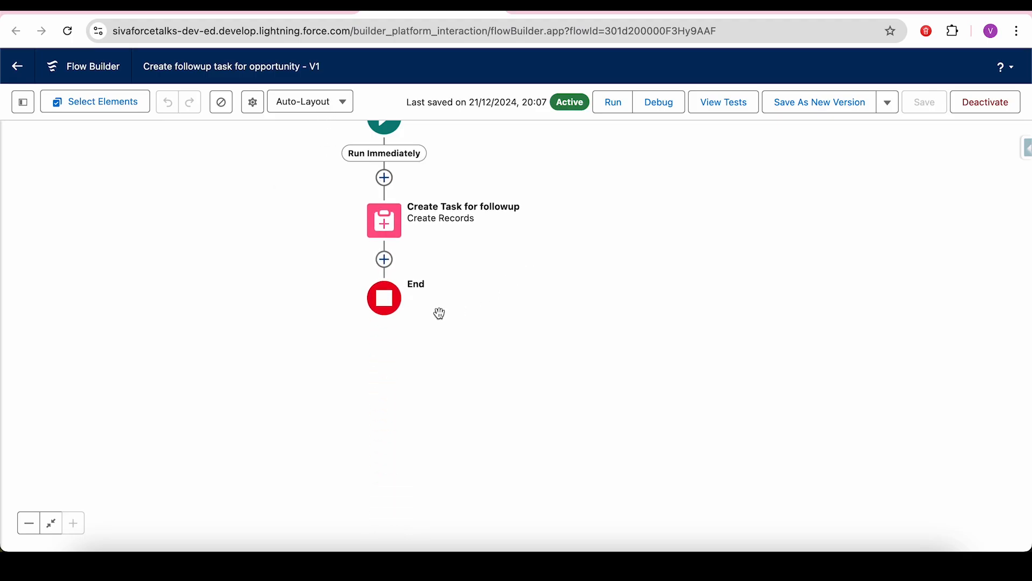
- Open the 'Create Task for followup' element for editing
{"action": "left_click_drag", "start_coordinate": [494, 266], "coordinate": [464, 301]}
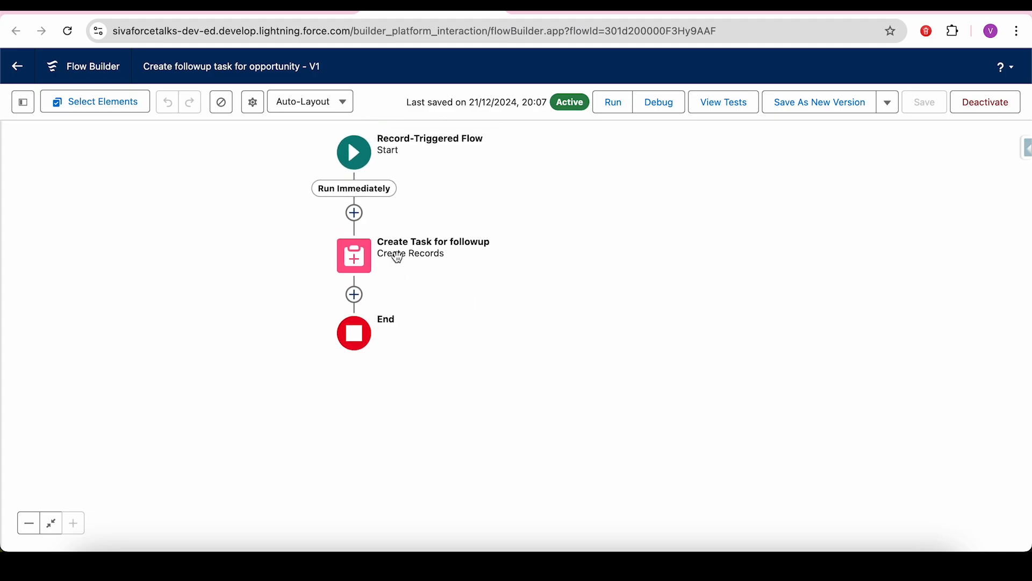
{"action": "left_click", "coordinate": [355, 258]}
{"action": "left_click", "coordinate": [353, 422]}
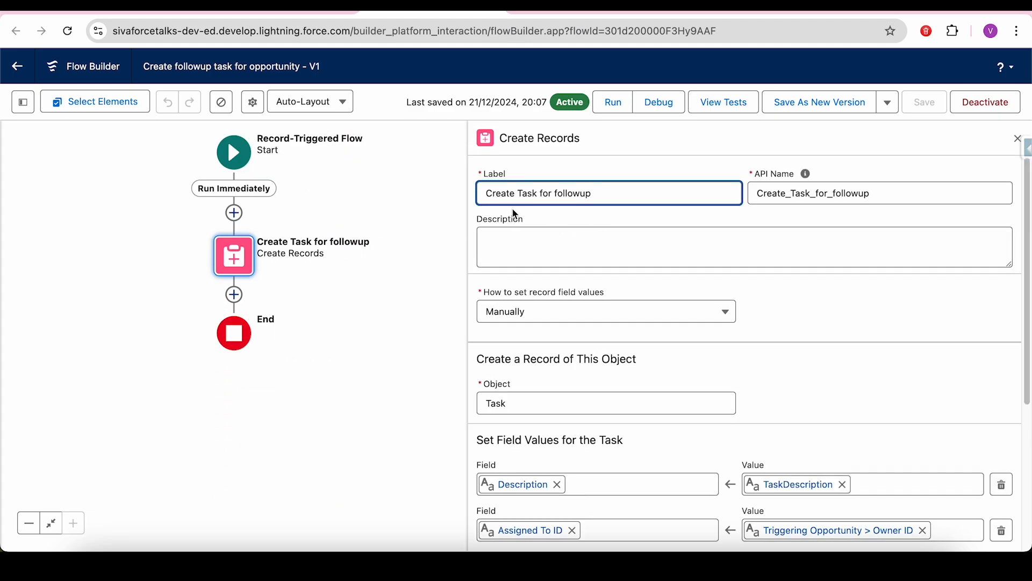
- Confirm the element creates a Task with manually set field values, then show the Toolbox resources
{"action": "left_click", "coordinate": [576, 315]}
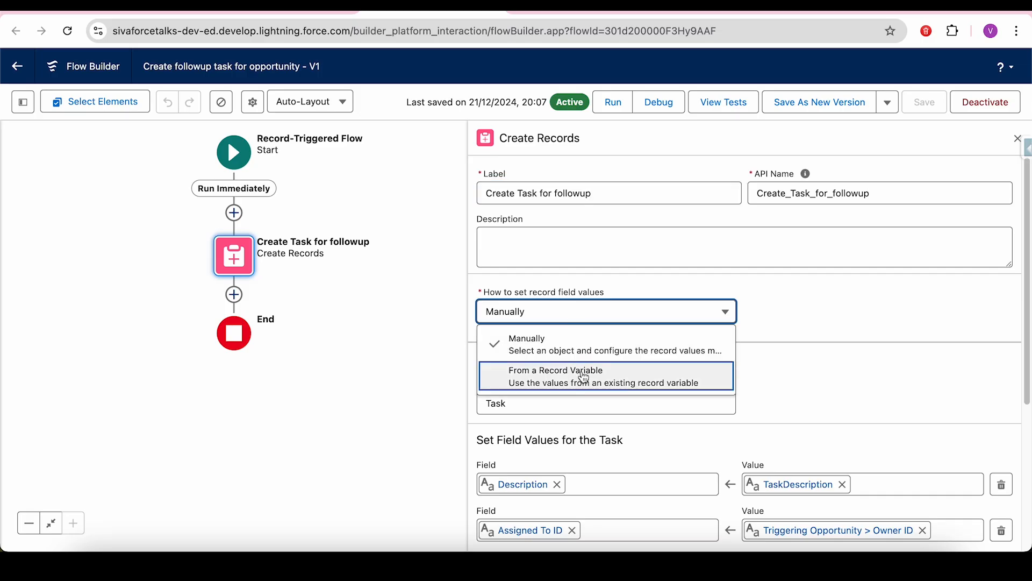
{"action": "left_click", "coordinate": [740, 294]}
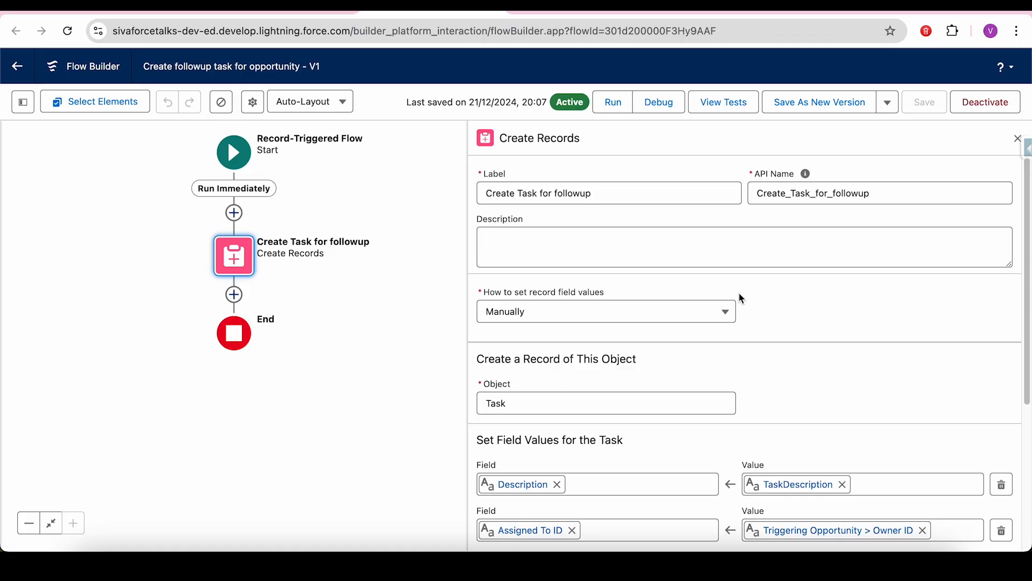
{"action": "left_click", "coordinate": [536, 407]}
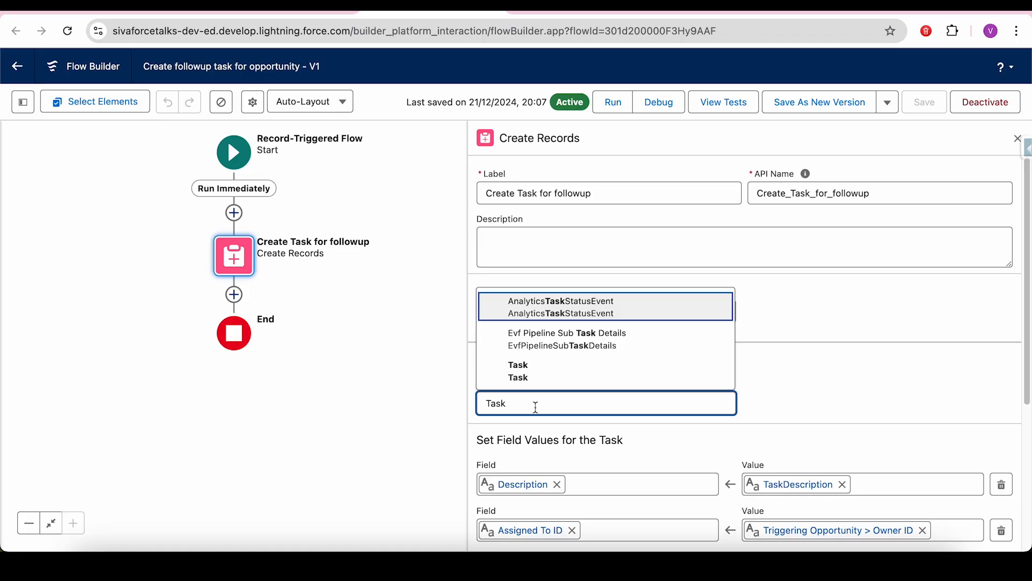
{"action": "left_click", "coordinate": [883, 405]}
{"action": "left_click_drag", "start_coordinate": [1028, 271], "coordinate": [1022, 419]}
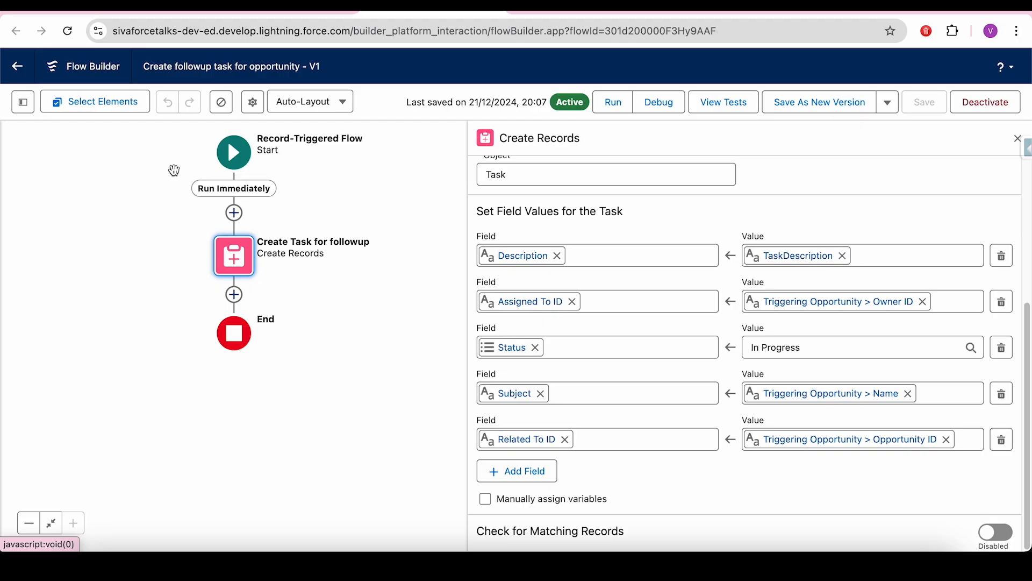
{"action": "left_click", "coordinate": [23, 104]}
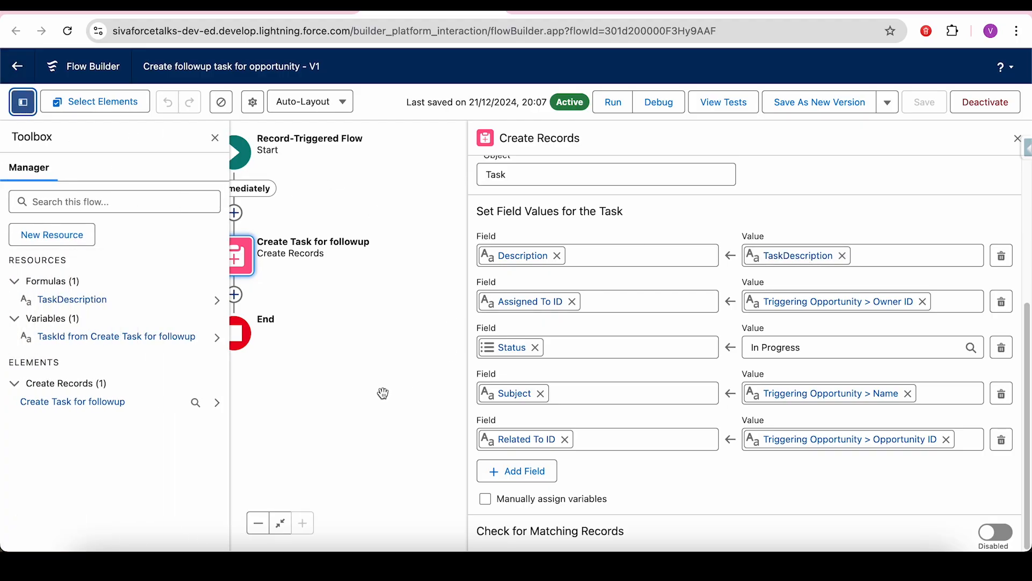
{"action": "left_click", "coordinate": [77, 303]}
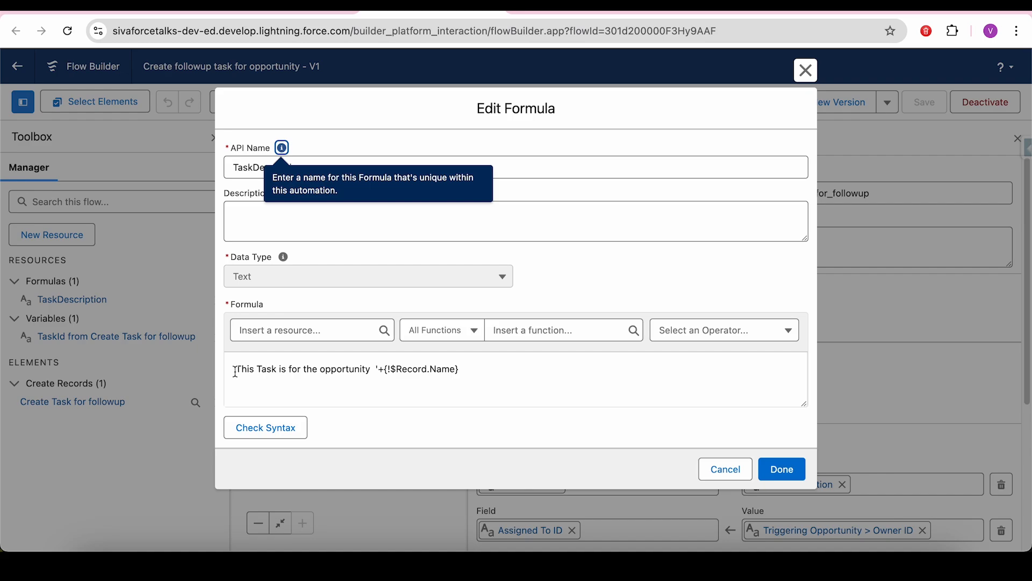
{"action": "left_click", "coordinate": [477, 371]}
{"action": "left_click_drag", "start_coordinate": [476, 371], "coordinate": [422, 371]}
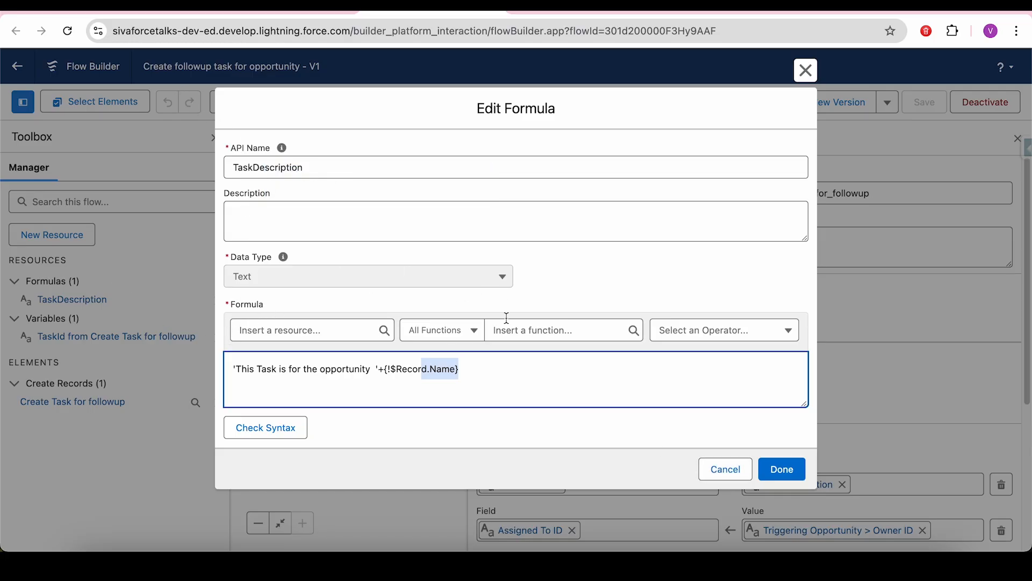
{"action": "left_click", "coordinate": [798, 75]}
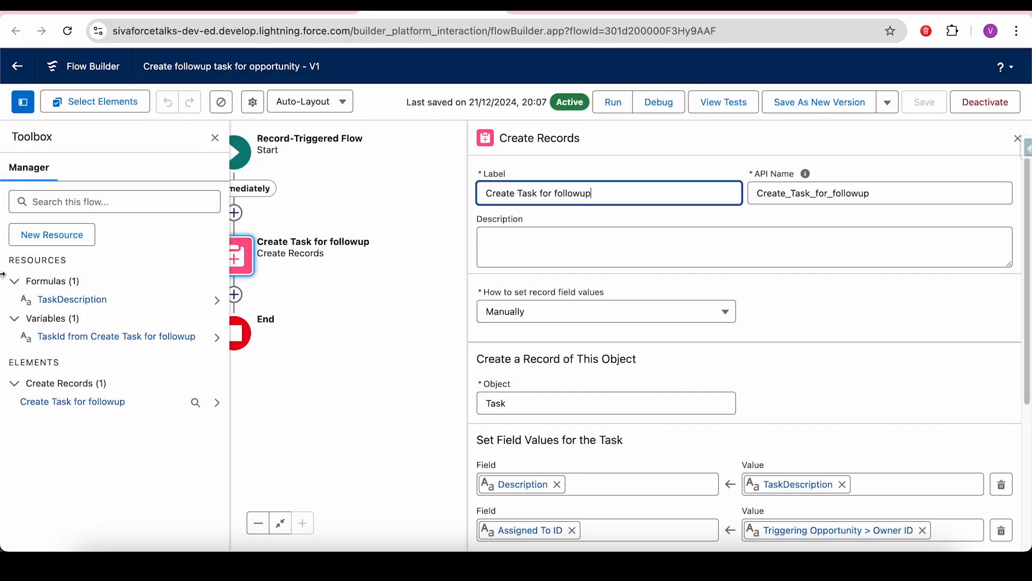
{"action": "left_click", "coordinate": [65, 238]}
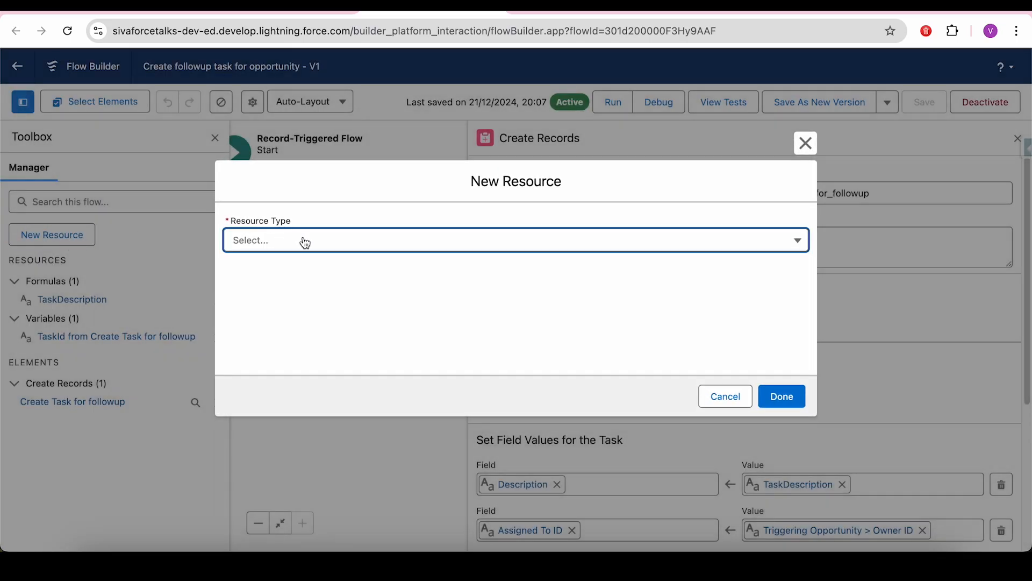
{"action": "left_click", "coordinate": [300, 240]}
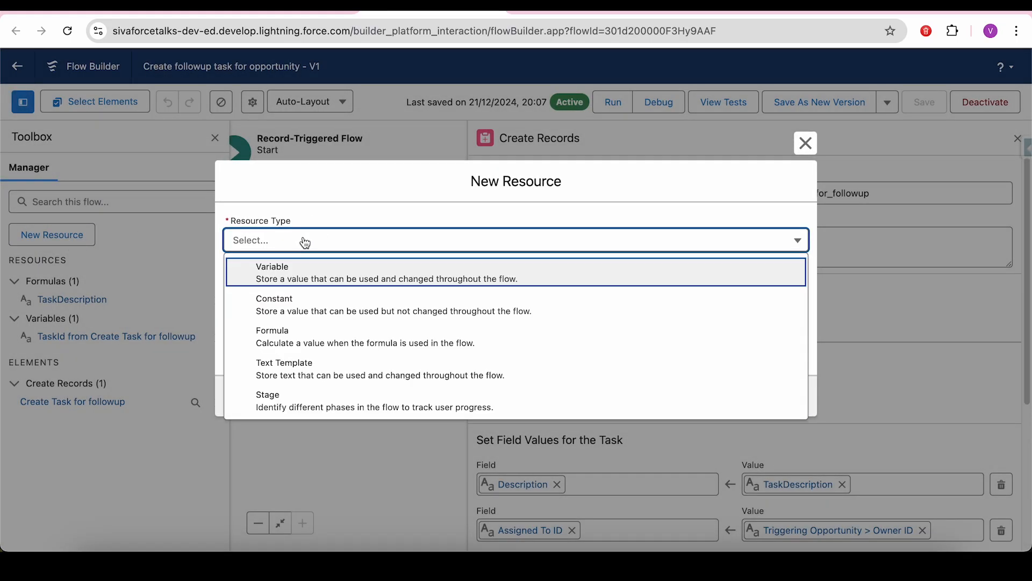
{"action": "left_click", "coordinate": [277, 340]}
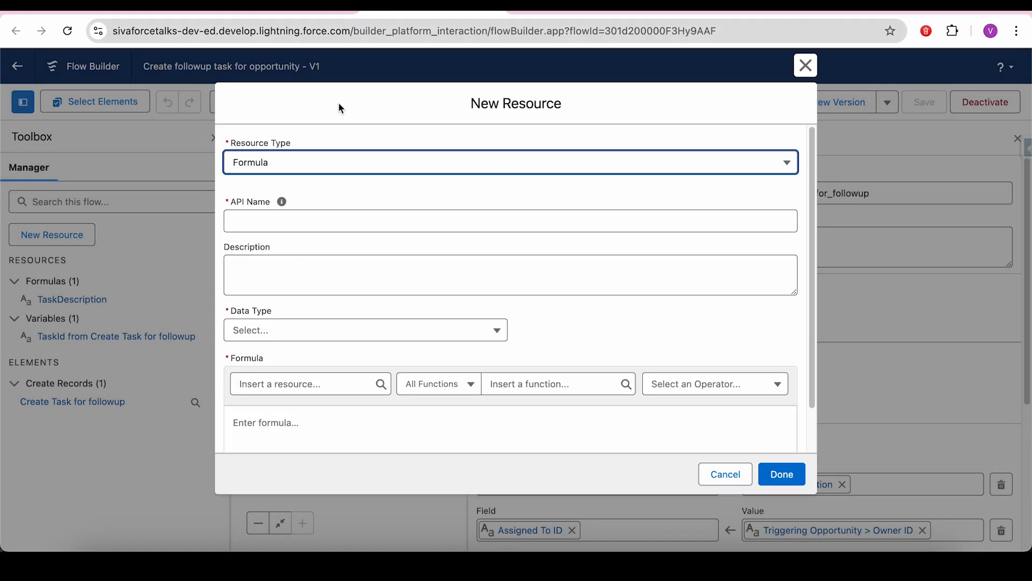
{"action": "left_click", "coordinate": [725, 474]}
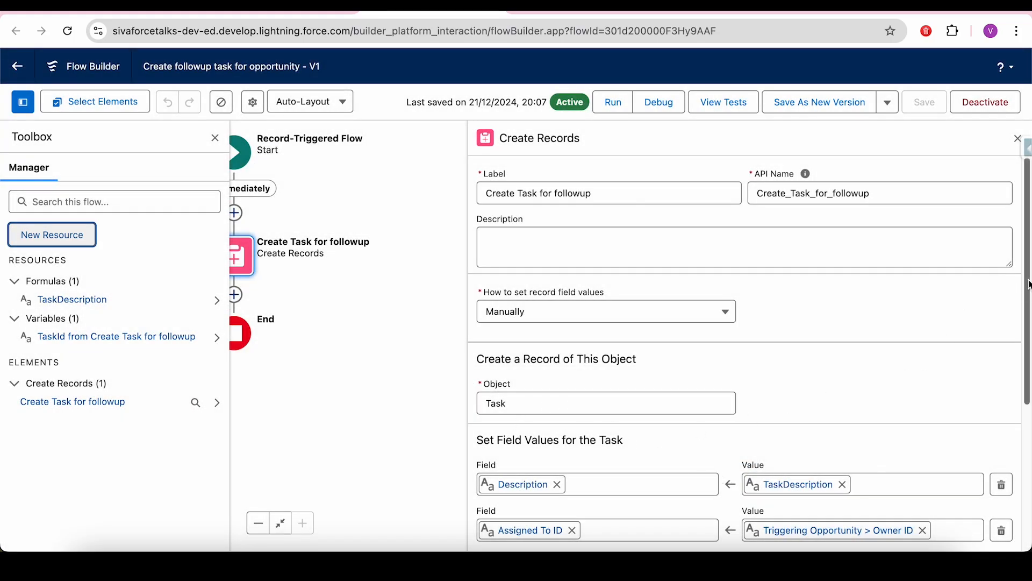
- Check that the Task's Status field keeps the value 'In Progress'
{"action": "scroll", "coordinate": [807, 350], "scroll_direction": "down", "scroll_amount": 3}
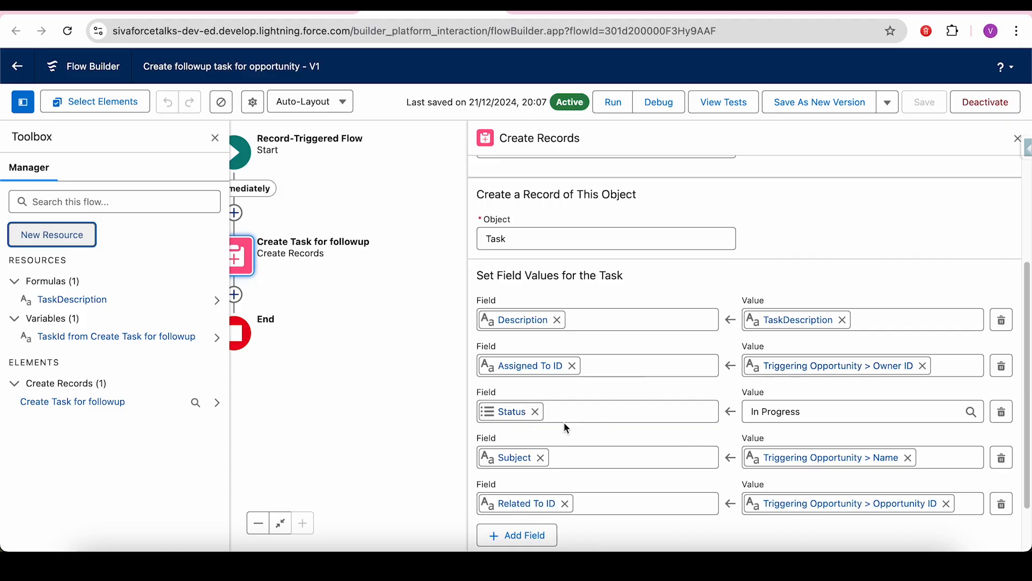
{"action": "left_click", "coordinate": [801, 412]}
{"action": "left_click_drag", "start_coordinate": [801, 412], "coordinate": [764, 410]}
{"action": "left_click", "coordinate": [405, 403]}
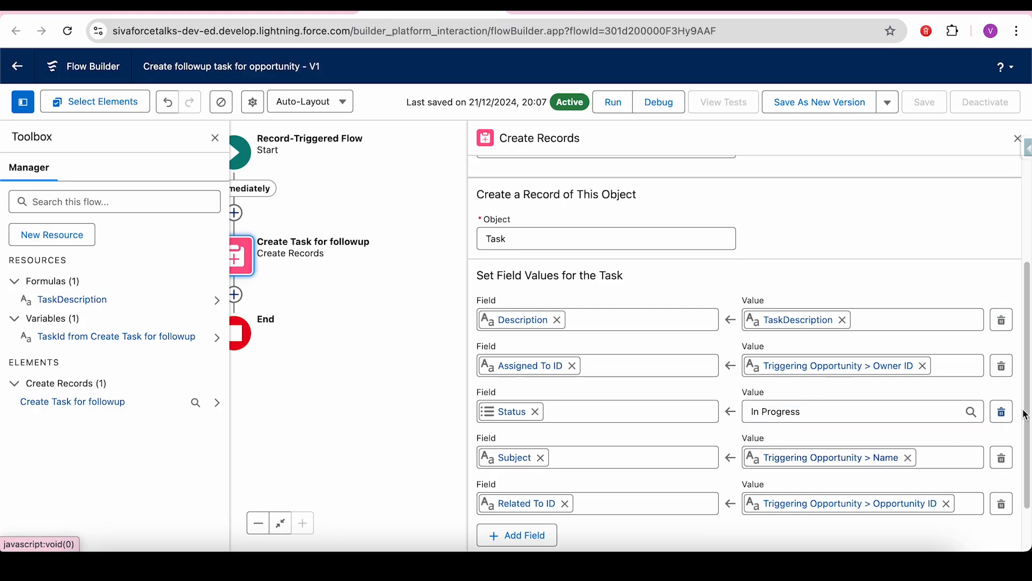
{"action": "left_click_drag", "start_coordinate": [1028, 371], "coordinate": [1029, 414]}
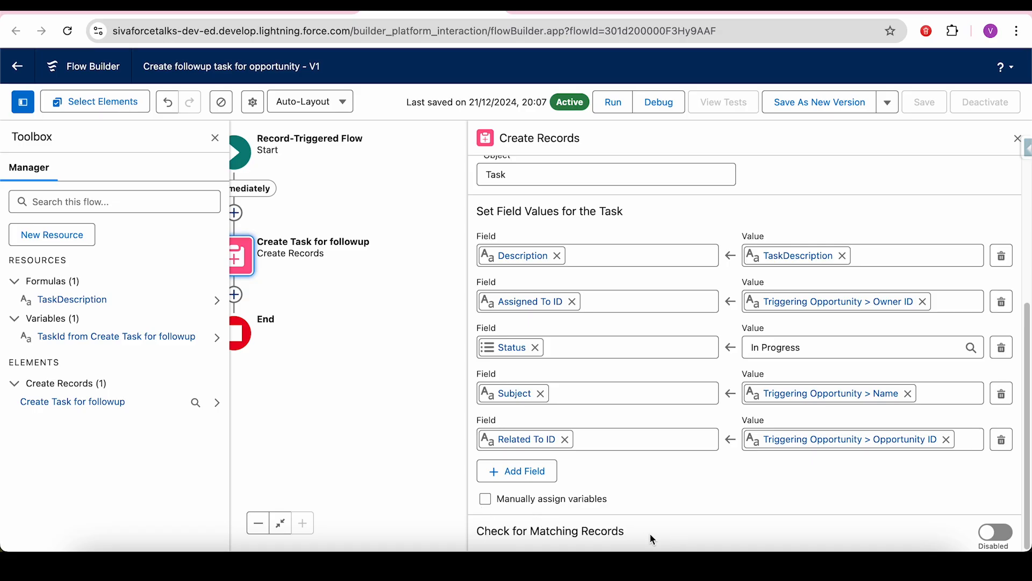
- Point out the Check for Matching Records heading and hide the Toolbox panel
{"action": "left_click_drag", "start_coordinate": [625, 533], "coordinate": [481, 533]}
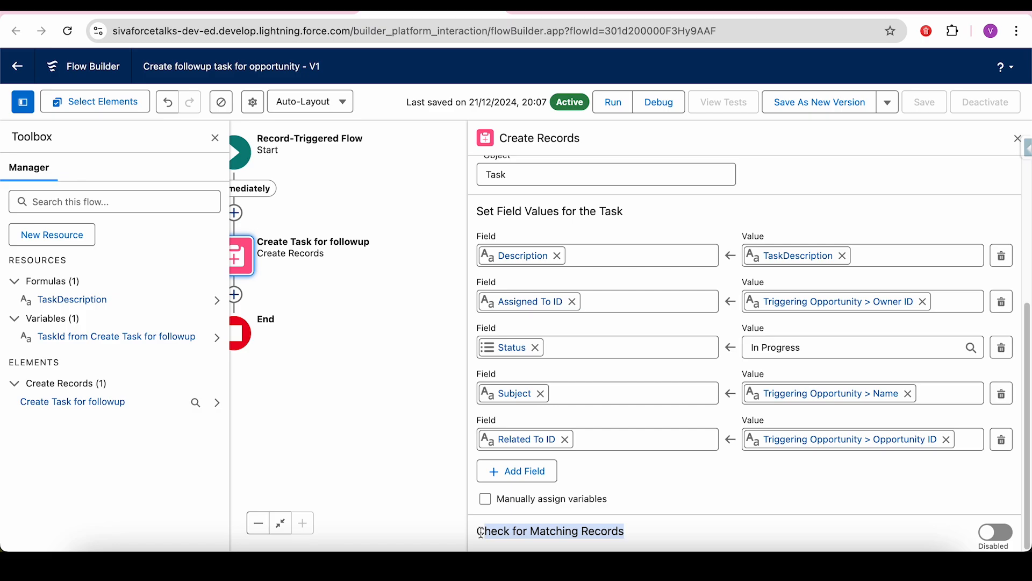
{"action": "left_click", "coordinate": [663, 524]}
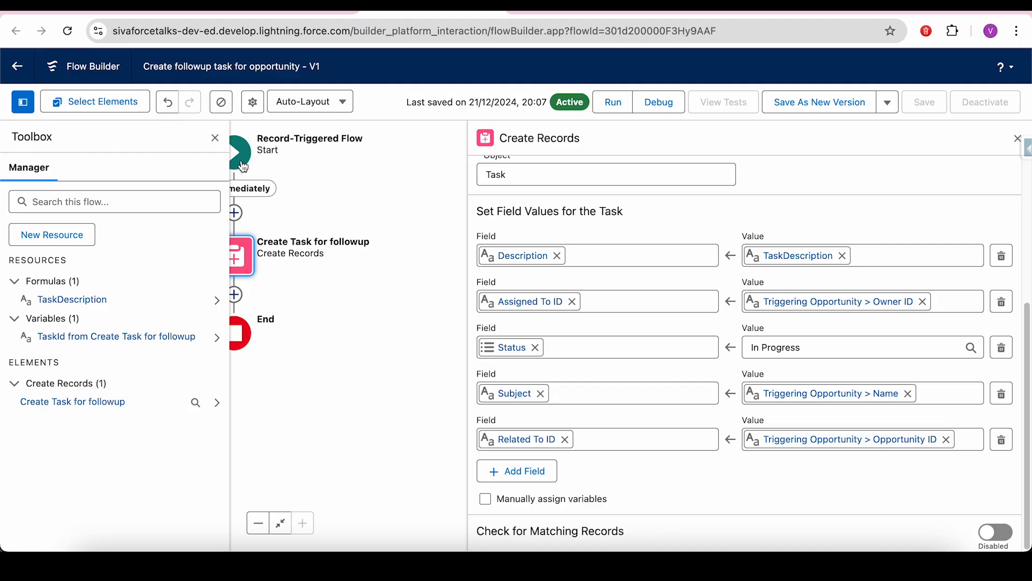
{"action": "left_click", "coordinate": [215, 139]}
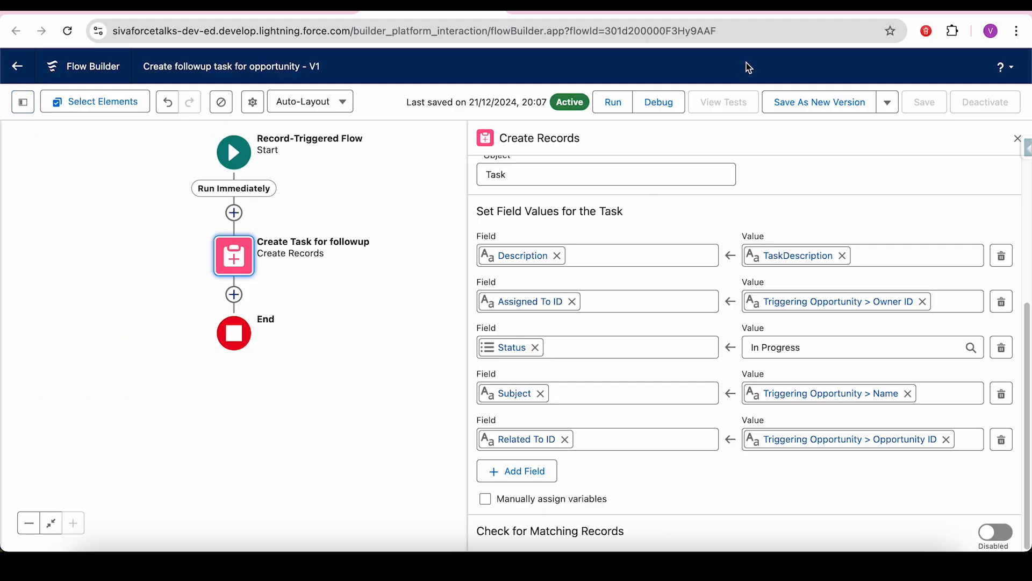
- Go to the Sales Console Opportunities list and start a new opportunity
{"action": "left_click", "coordinate": [748, 11]}
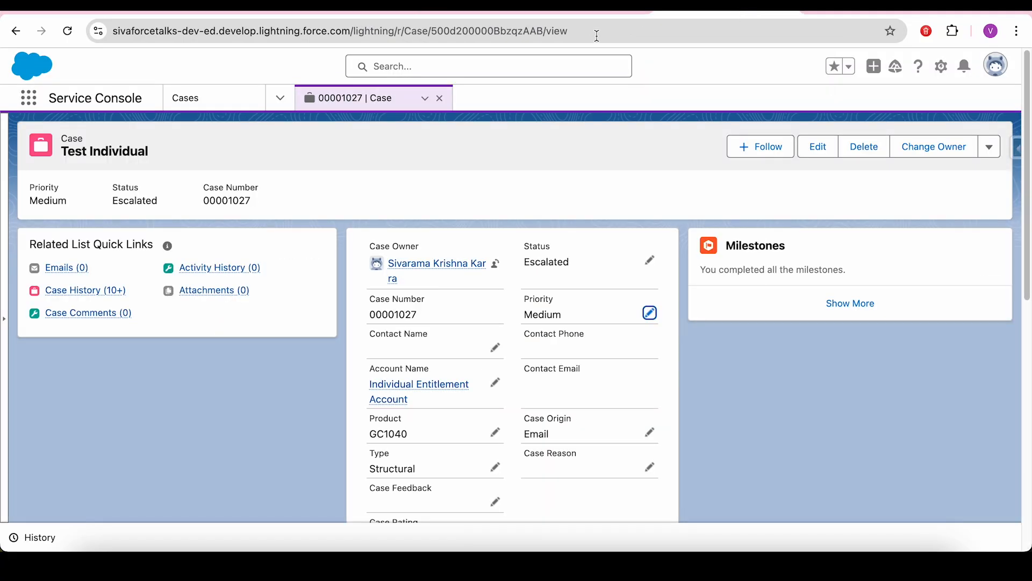
{"action": "left_click", "coordinate": [842, 11]}
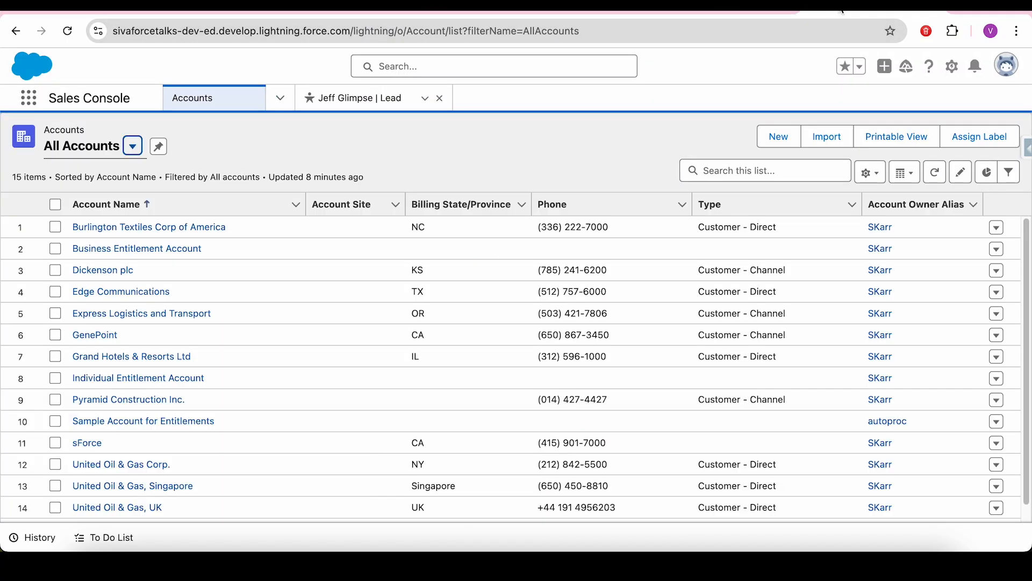
{"action": "left_click", "coordinate": [281, 98]}
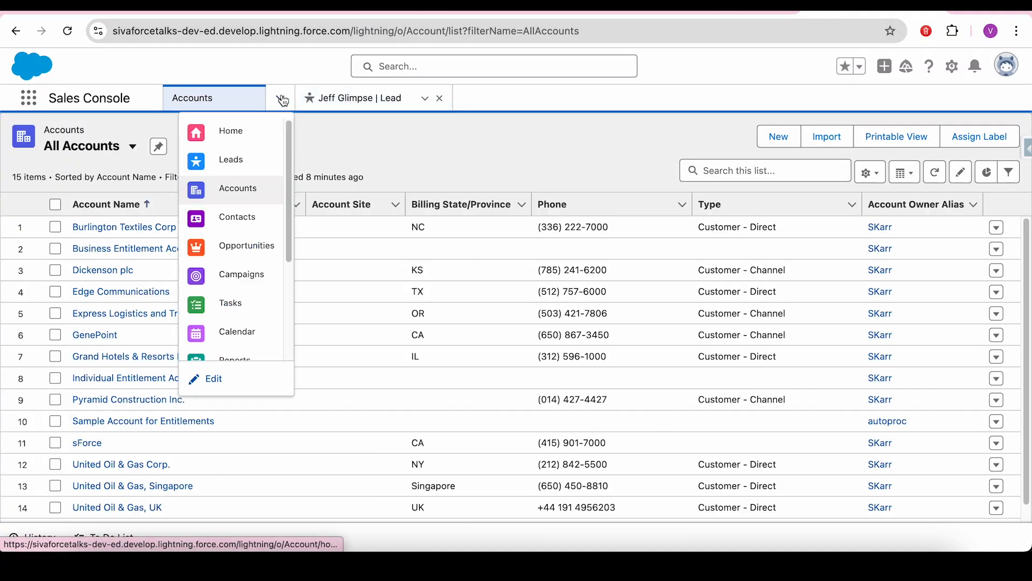
{"action": "left_click", "coordinate": [252, 248]}
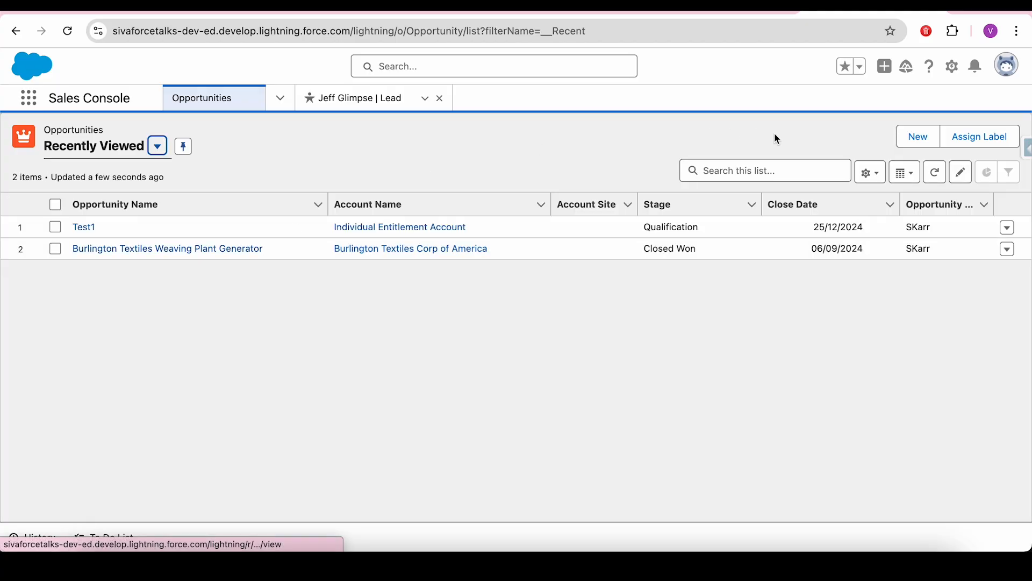
{"action": "left_click", "coordinate": [917, 137]}
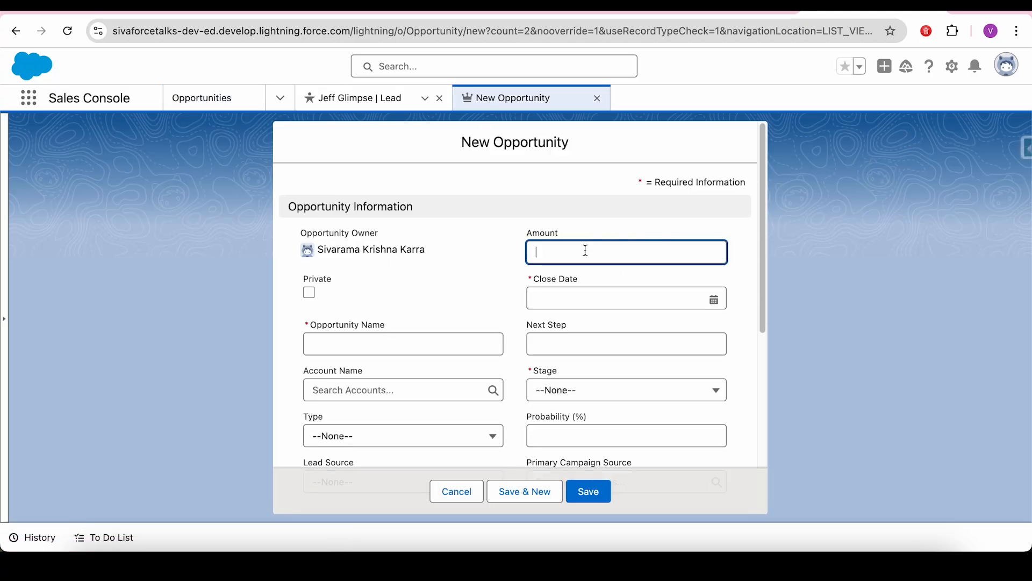
- Enter amount 20000, close date 31/12/2024, name 'Business opportunity' and stage Prospecting
{"action": "type", "text": "20000"}
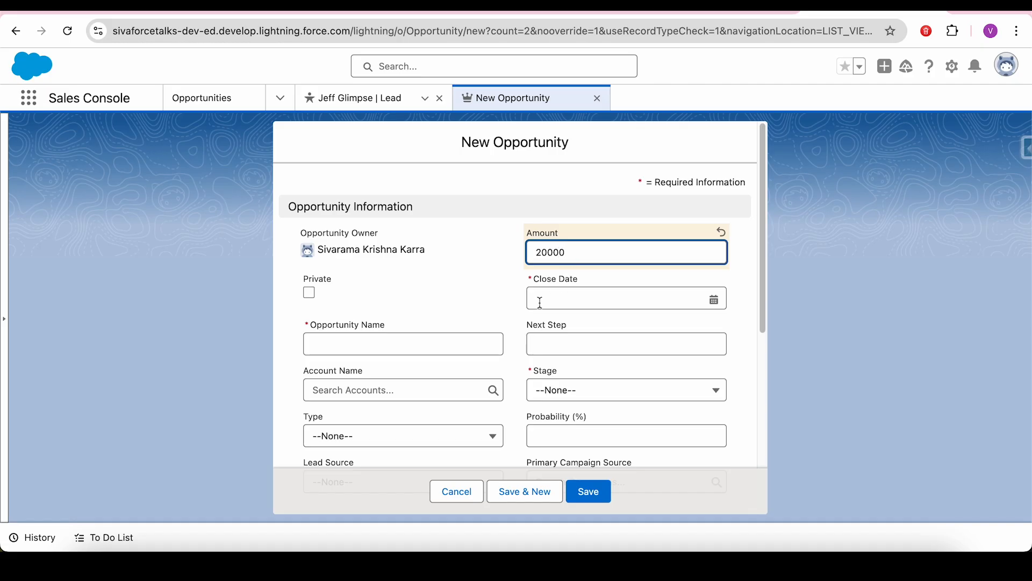
{"action": "left_click", "coordinate": [615, 296]}
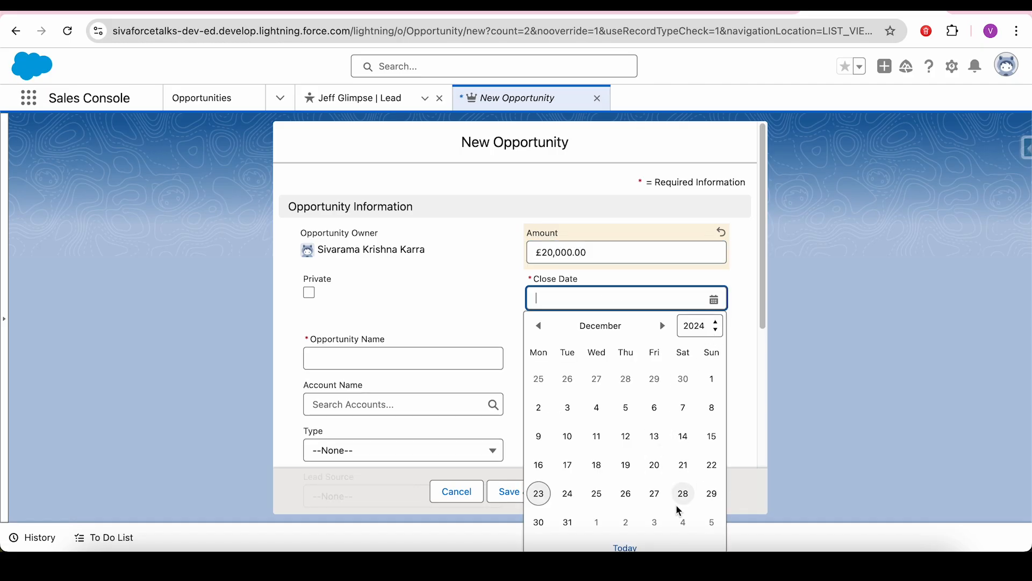
{"action": "left_click", "coordinate": [569, 528]}
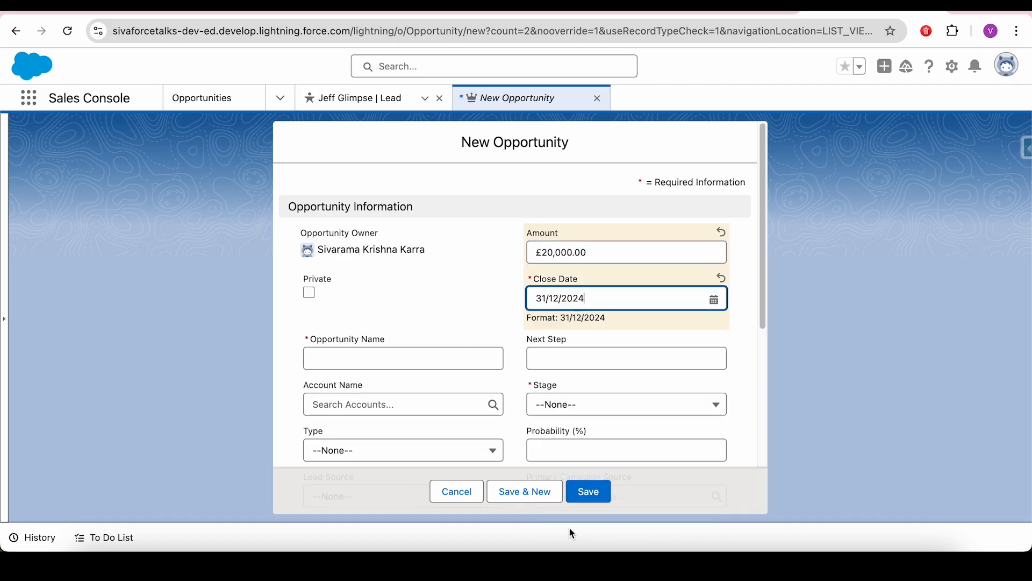
{"action": "left_click", "coordinate": [405, 365]}
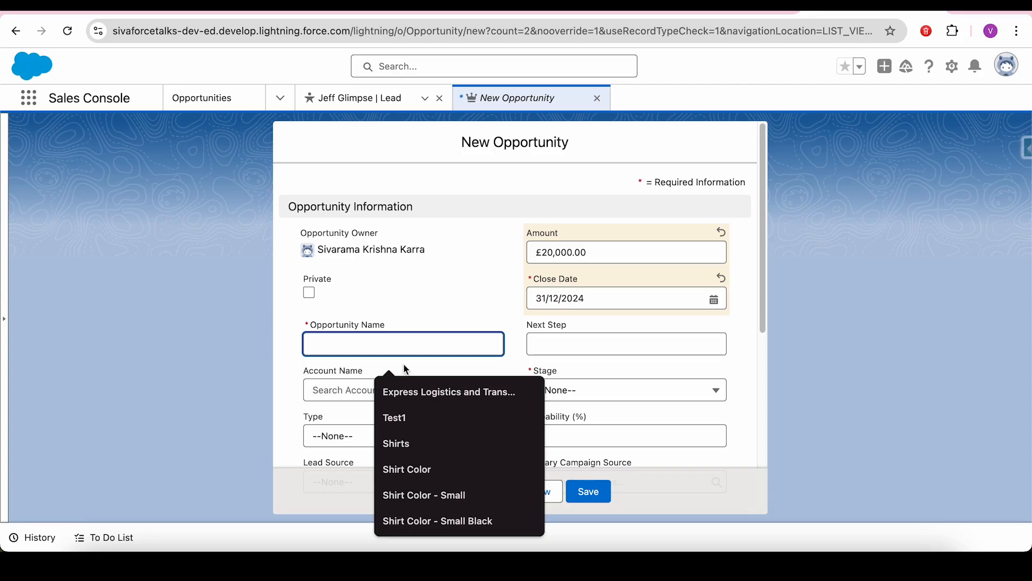
{"action": "type", "text": "Business opportunity"}
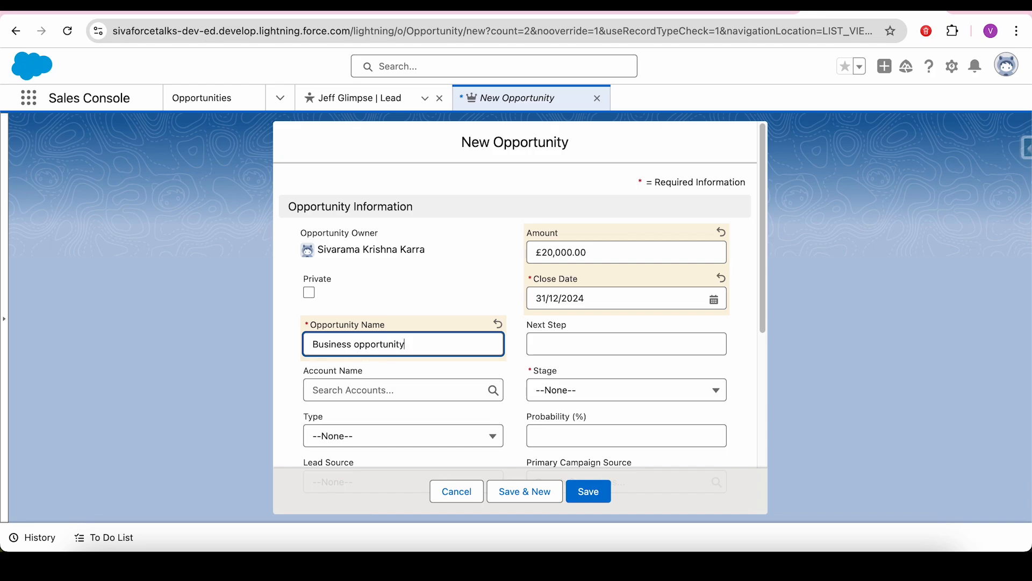
{"action": "key", "text": "Tab"}
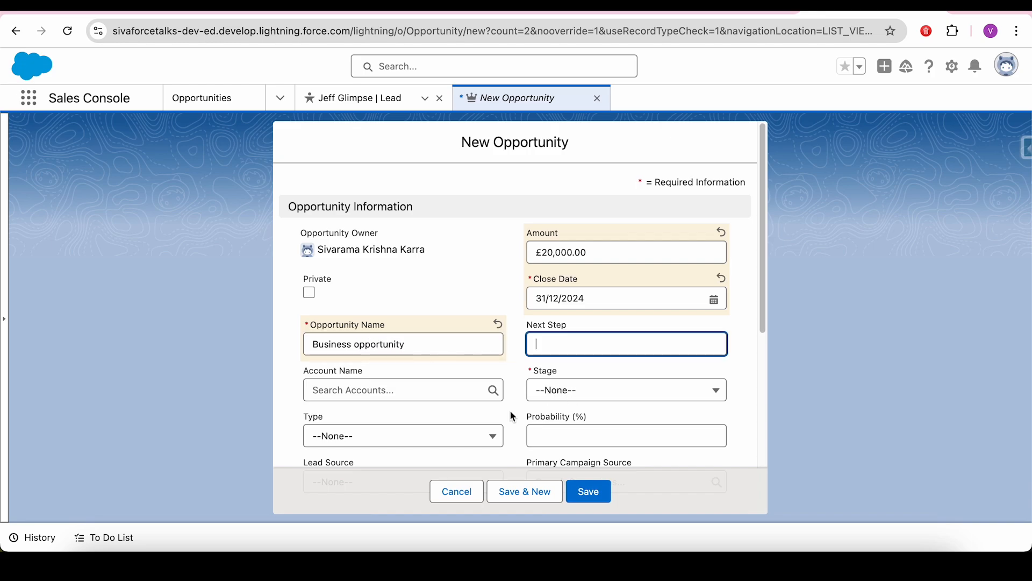
{"action": "left_click", "coordinate": [559, 392]}
{"action": "left_click", "coordinate": [592, 218]}
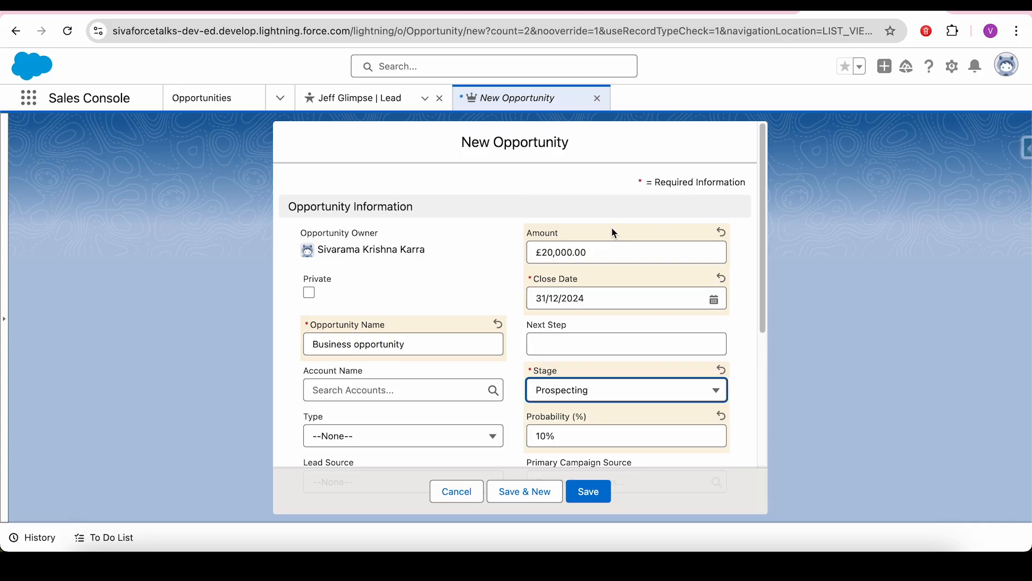
- Set the account to Express Logistics and Transport and describe it as 'This is the new opportunity for the business'
{"action": "left_click", "coordinate": [407, 392]}
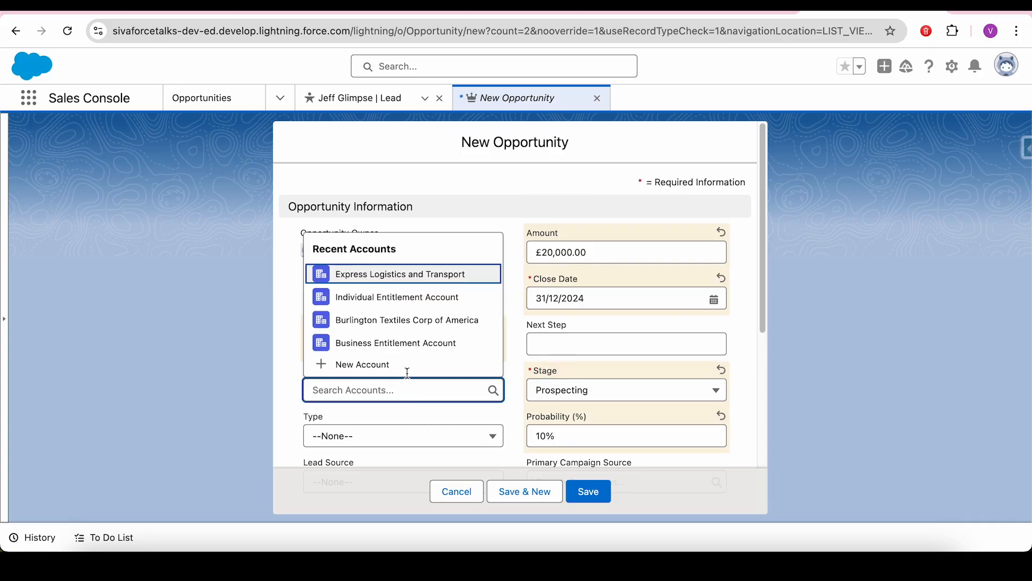
{"action": "left_click", "coordinate": [396, 344]}
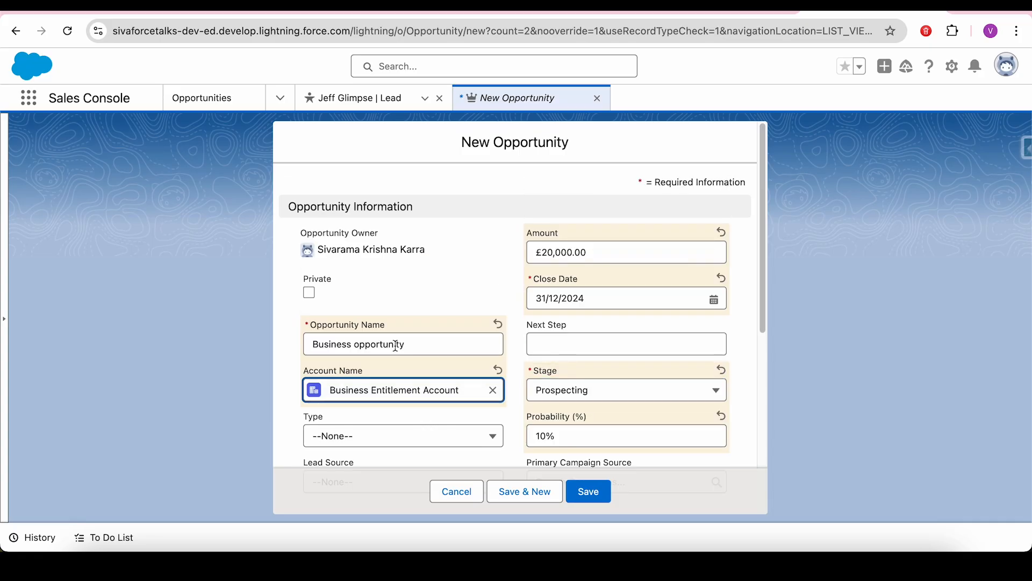
{"action": "left_click", "coordinate": [494, 391]}
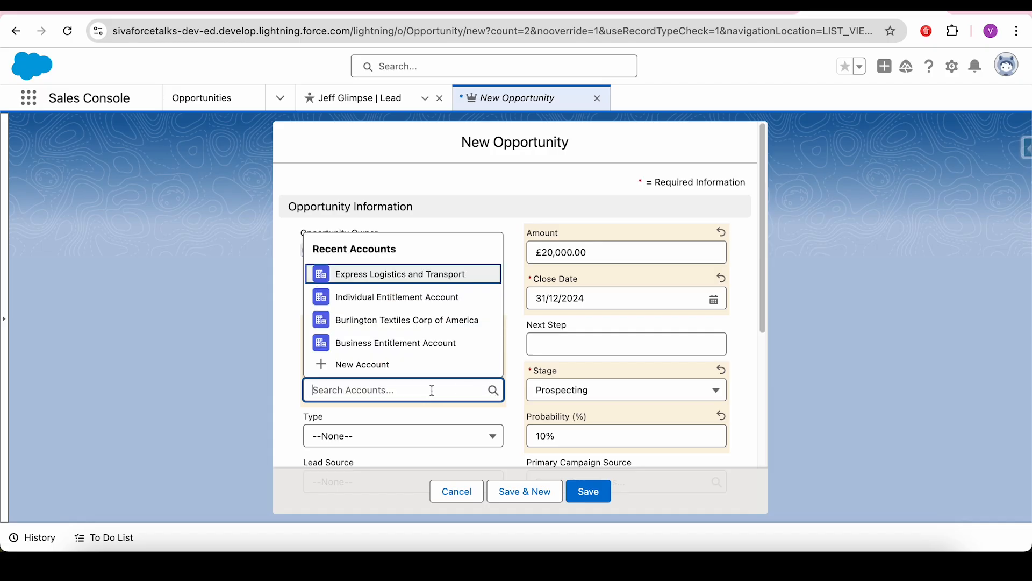
{"action": "left_click", "coordinate": [402, 298]}
{"action": "left_click", "coordinate": [493, 391]}
{"action": "left_click", "coordinate": [415, 275]}
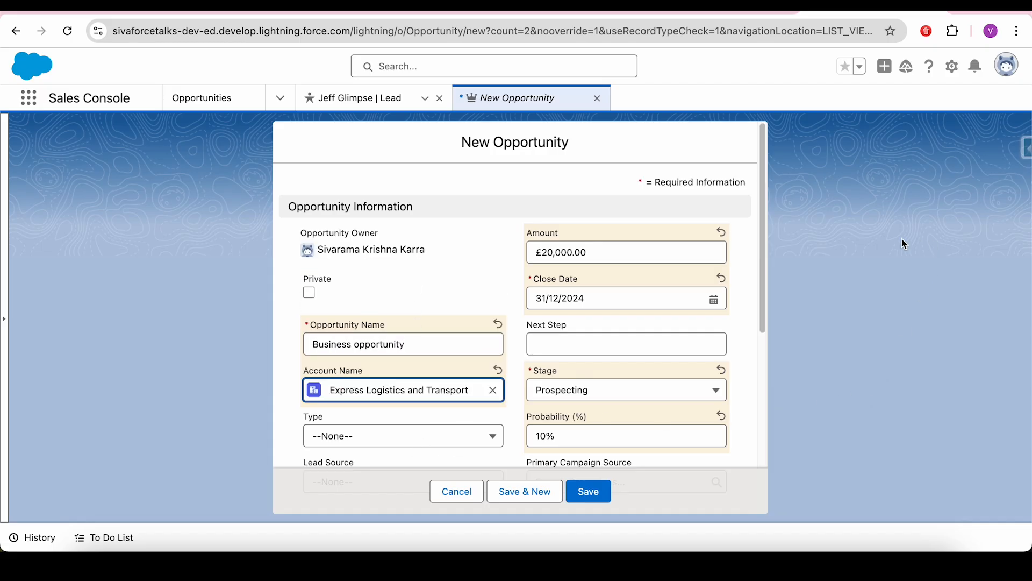
{"action": "left_click_drag", "start_coordinate": [762, 238], "coordinate": [768, 426]}
{"action": "left_click", "coordinate": [495, 412]}
{"action": "type", "text": "This is the new opportunity fo"}
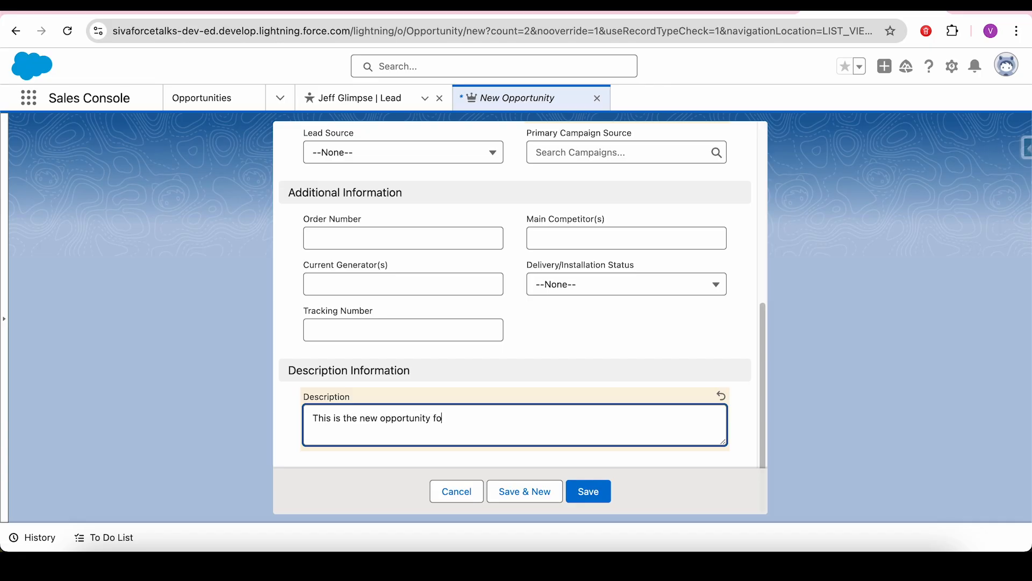
{"action": "type", "text": "r the business"}
- Save the Business opportunity and open its auto-created follow-up task from the Activity timeline
{"action": "left_click", "coordinate": [594, 494]}
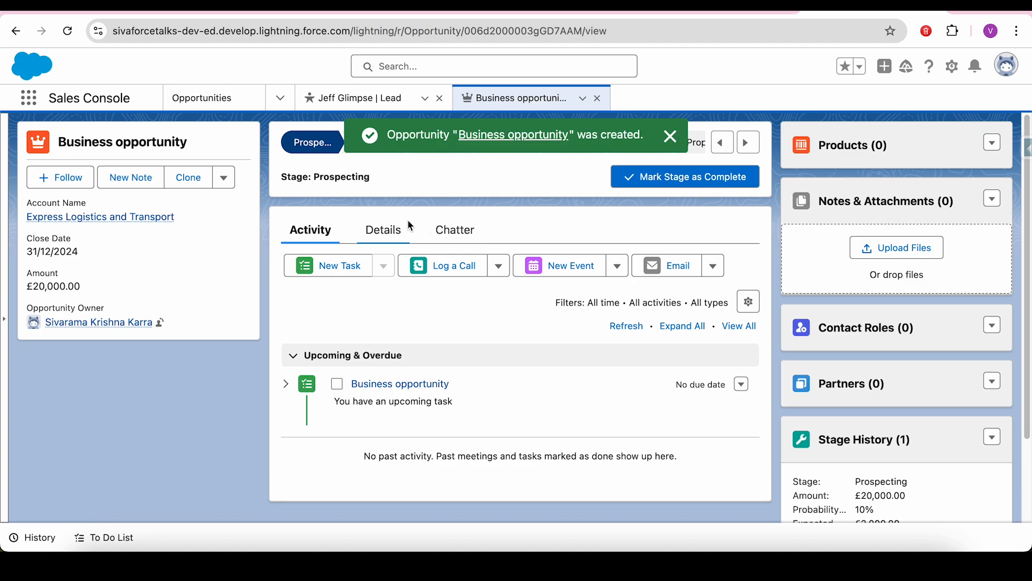
{"action": "left_click", "coordinate": [393, 230]}
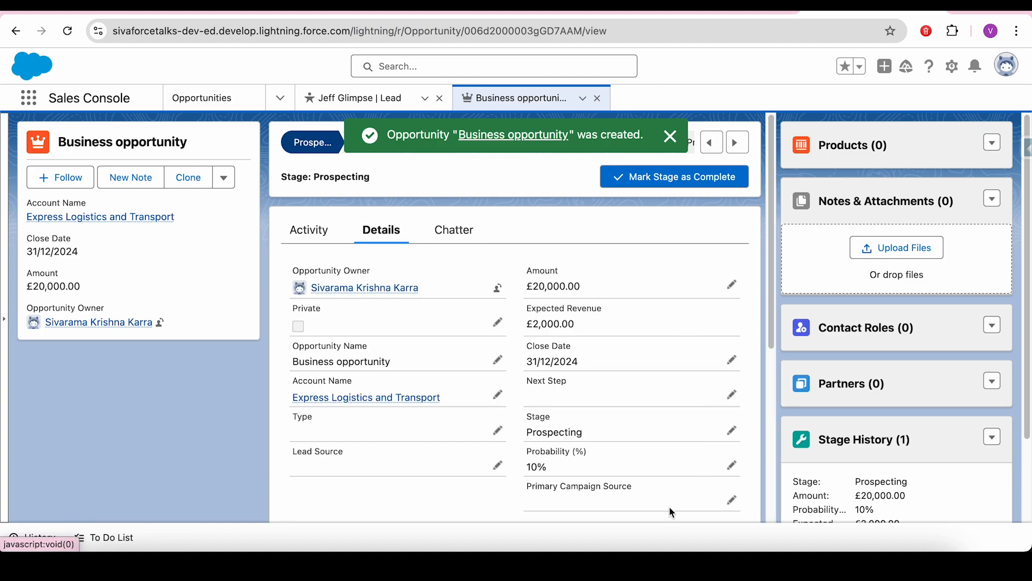
{"action": "left_click", "coordinate": [318, 237]}
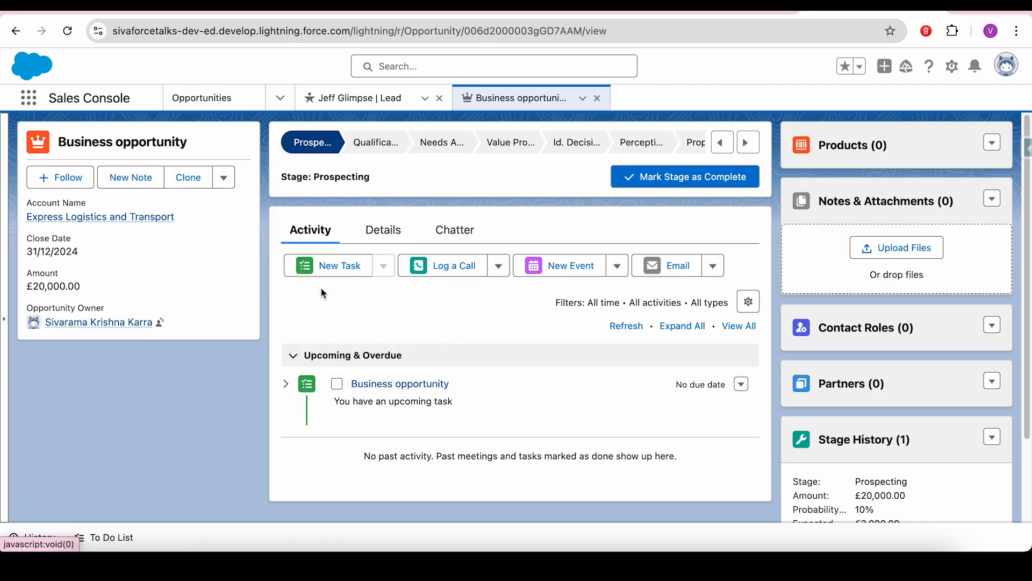
{"action": "left_click", "coordinate": [404, 385]}
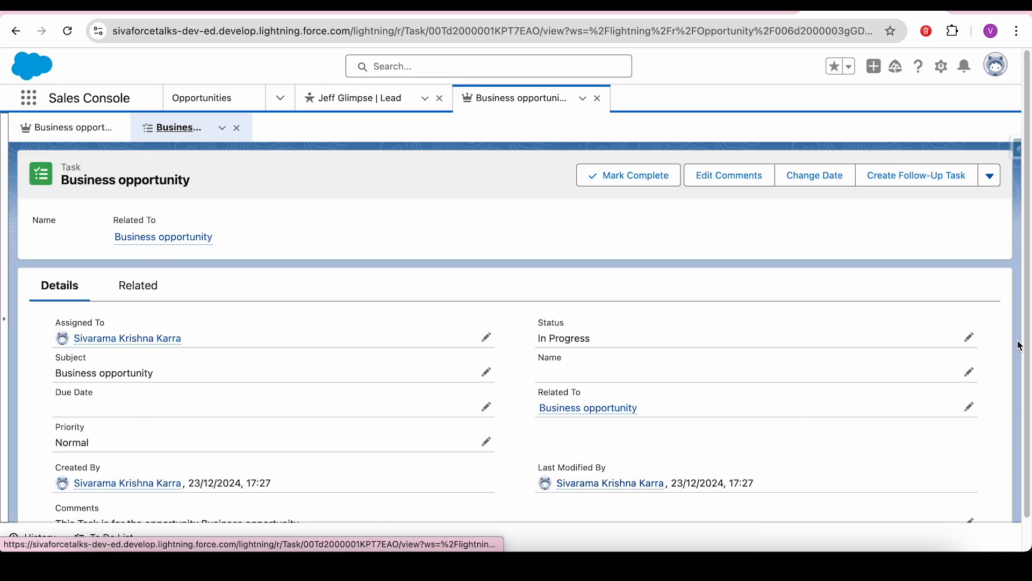
- Review the task's comment and detail fields, then close the task subtab
{"action": "scroll", "coordinate": [1029, 295], "scroll_direction": "down", "scroll_amount": 1}
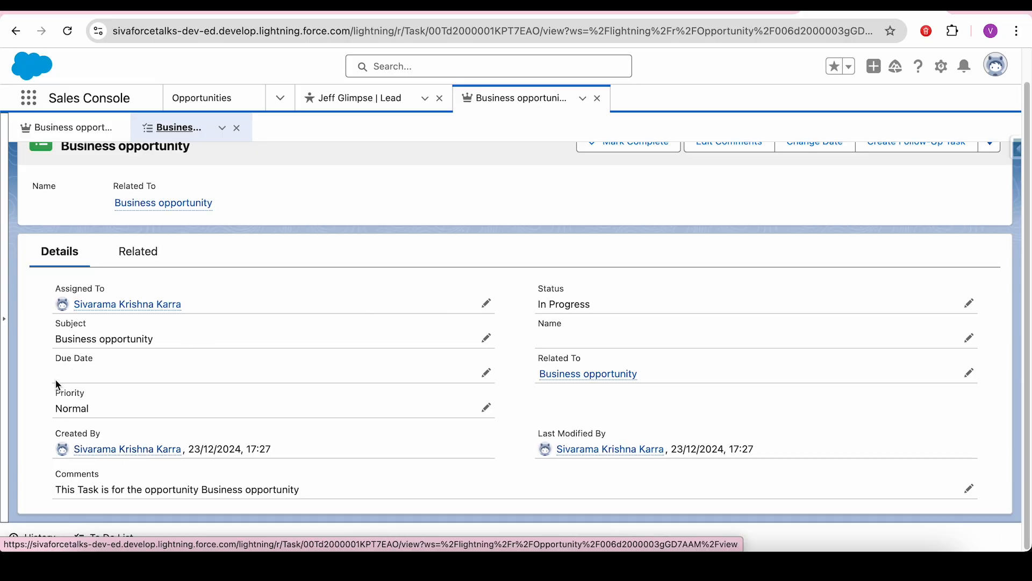
{"action": "left_click_drag", "start_coordinate": [54, 489], "coordinate": [188, 489]}
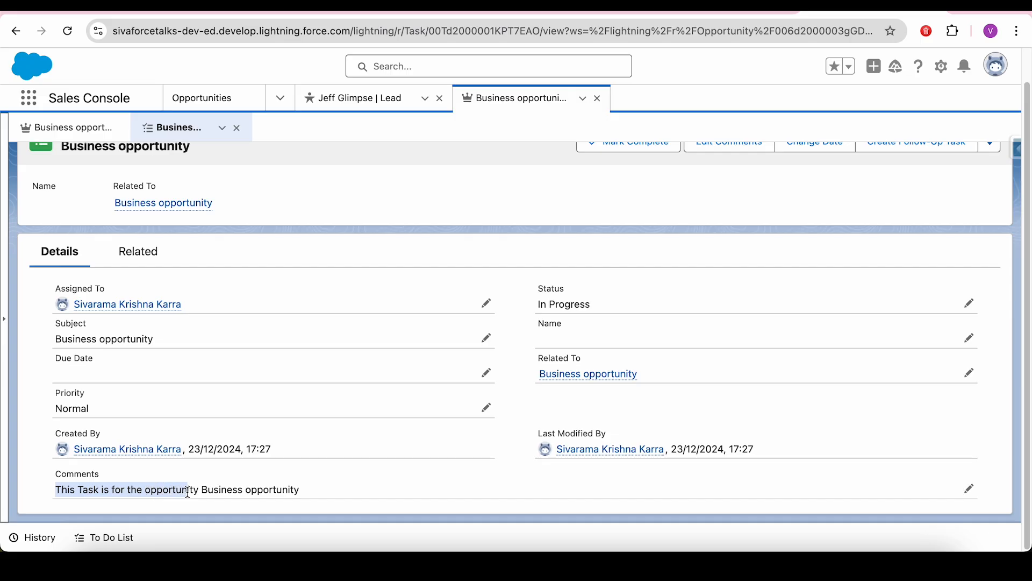
{"action": "left_click_drag", "start_coordinate": [353, 492], "coordinate": [315, 253]}
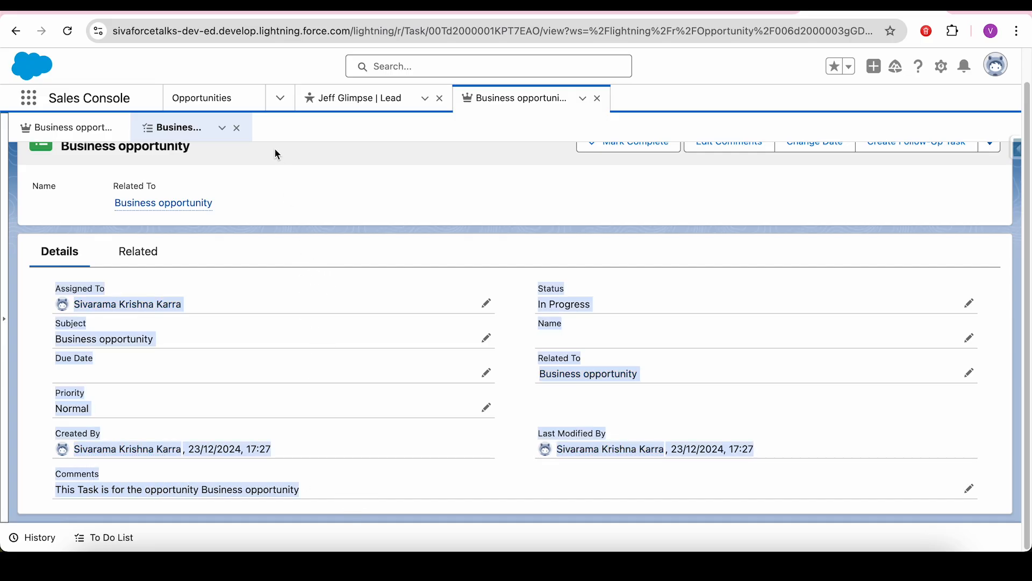
{"action": "left_click", "coordinate": [236, 130]}
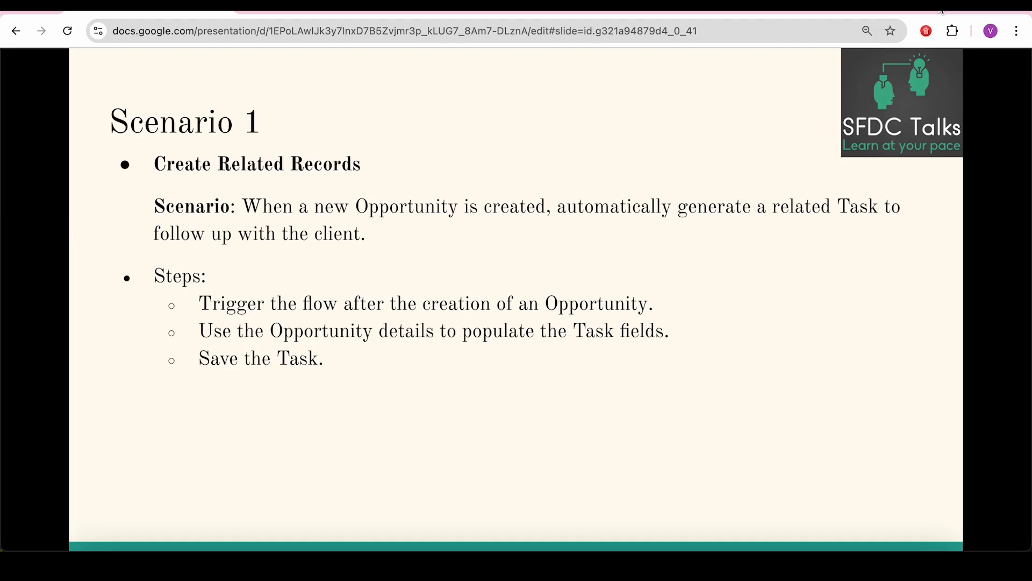
- Advance to the Scenario 2 slide showing the Send Notification bullet
{"action": "key", "text": "Right"}
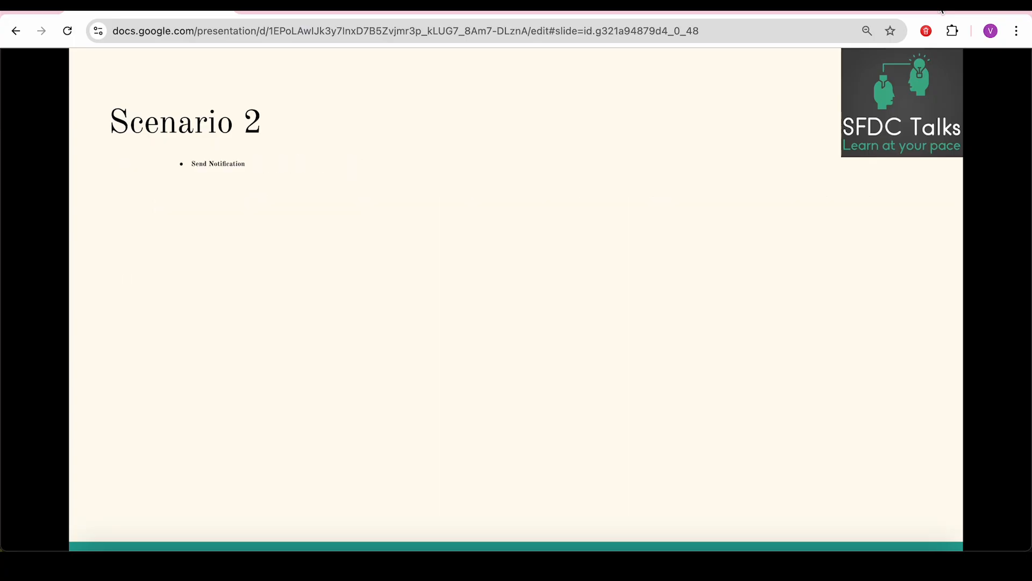
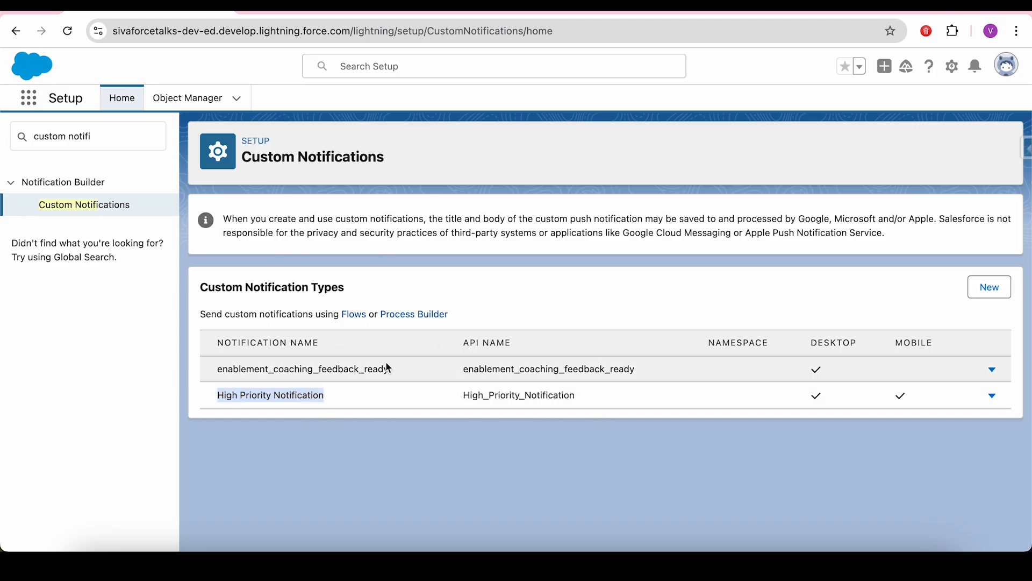
- Check the High_Priority_Notification notification type's API name without creating a new type
{"action": "left_click", "coordinate": [984, 291]}
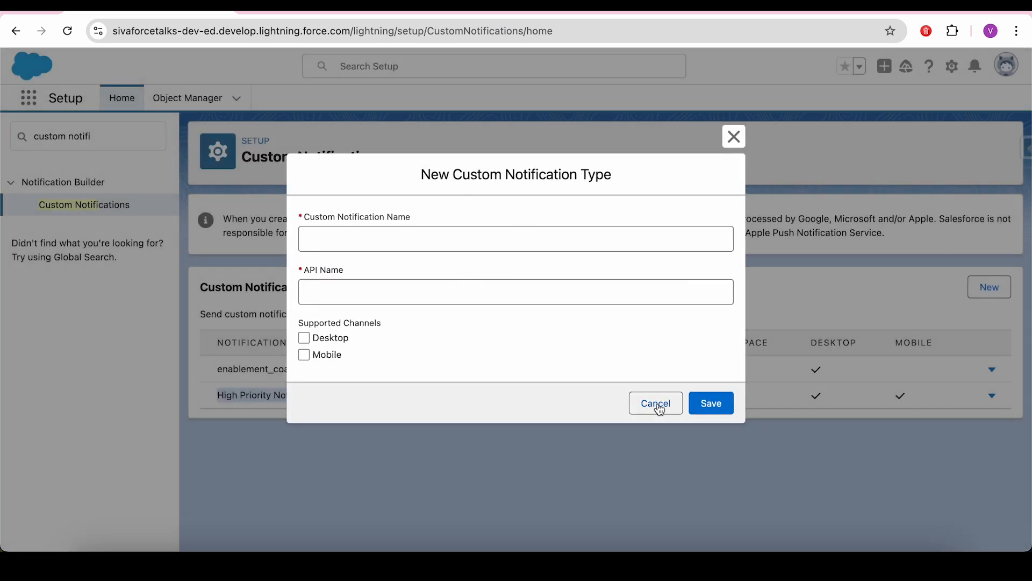
{"action": "left_click", "coordinate": [657, 404]}
{"action": "double_click", "coordinate": [520, 396]}
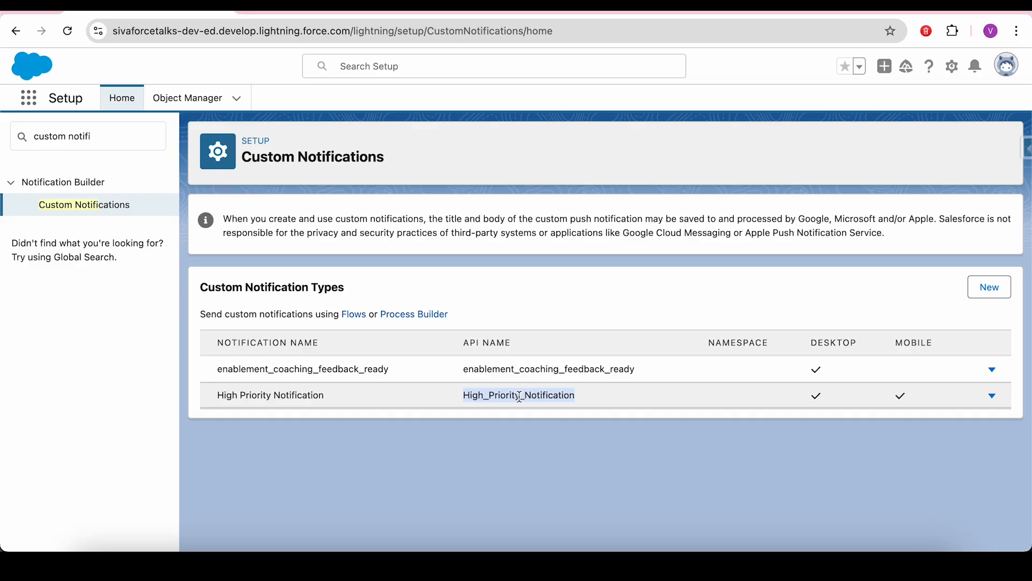
- Find the High_Priority_Notification custom label, then open the Send Notification for High Priority Case - V2 flow
{"action": "left_click", "coordinate": [123, 136]}
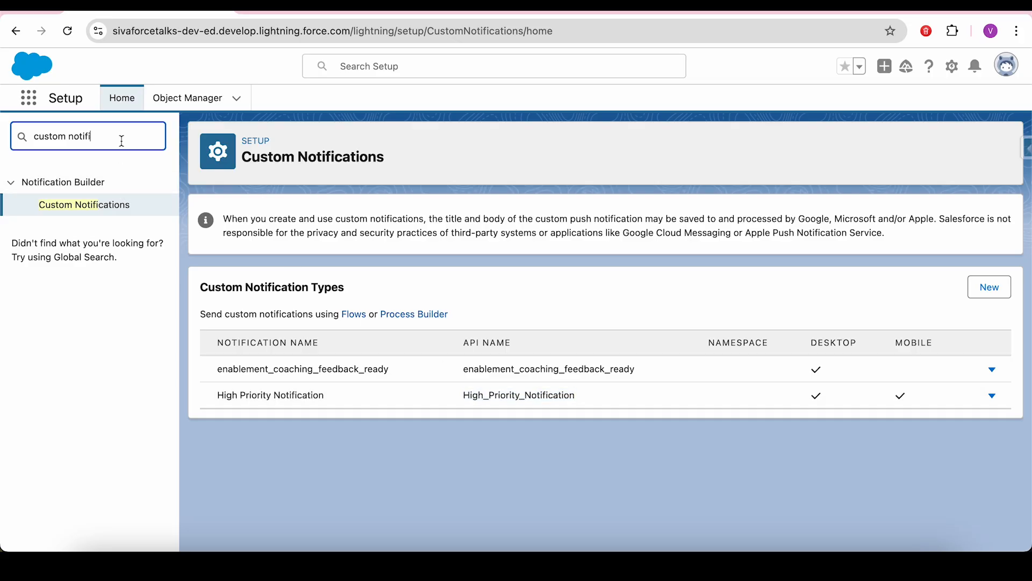
{"action": "key", "text": "BackSpace"}
{"action": "key", "text": "BackSpace"}
{"action": "key", "text": "BackSpace"}
{"action": "key", "text": "BackSpace"}
{"action": "key", "text": "BackSpace"}
{"action": "key", "text": "BackSpace"}
{"action": "type", "text": "l"}
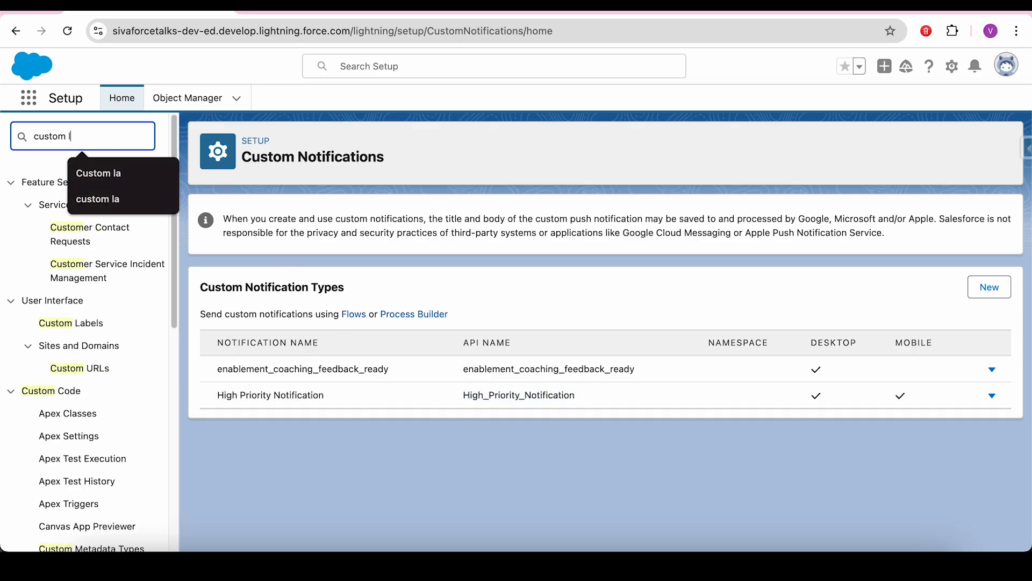
{"action": "type", "text": "abel"}
{"action": "left_click", "coordinate": [82, 205]}
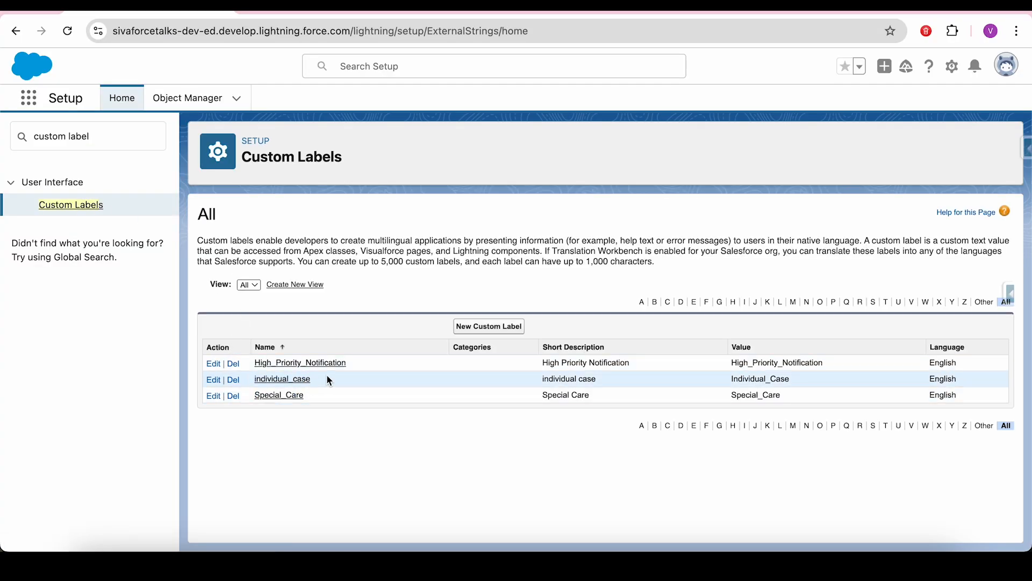
{"action": "left_click_drag", "start_coordinate": [364, 370], "coordinate": [254, 372]}
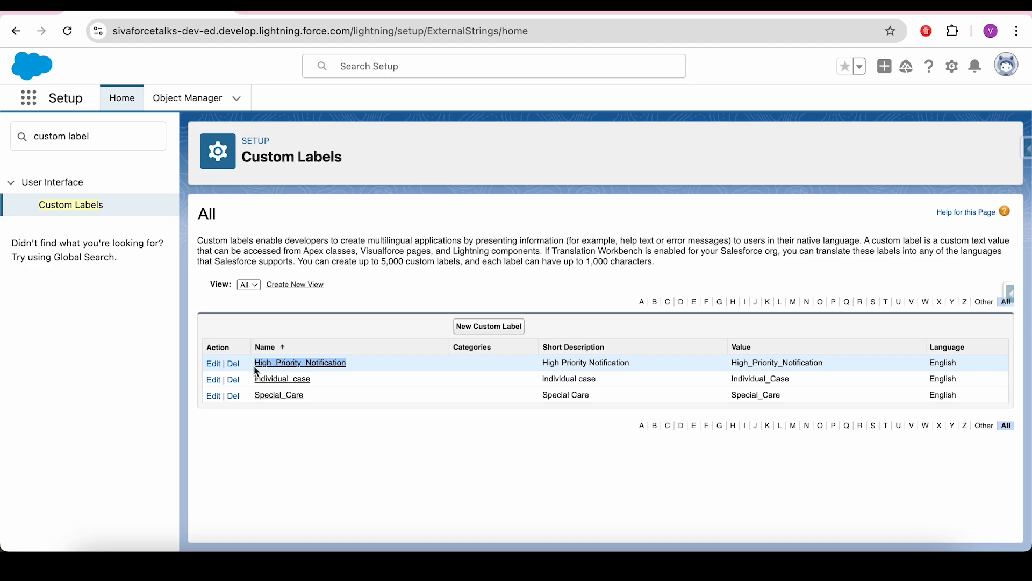
{"action": "left_click", "coordinate": [130, 147]}
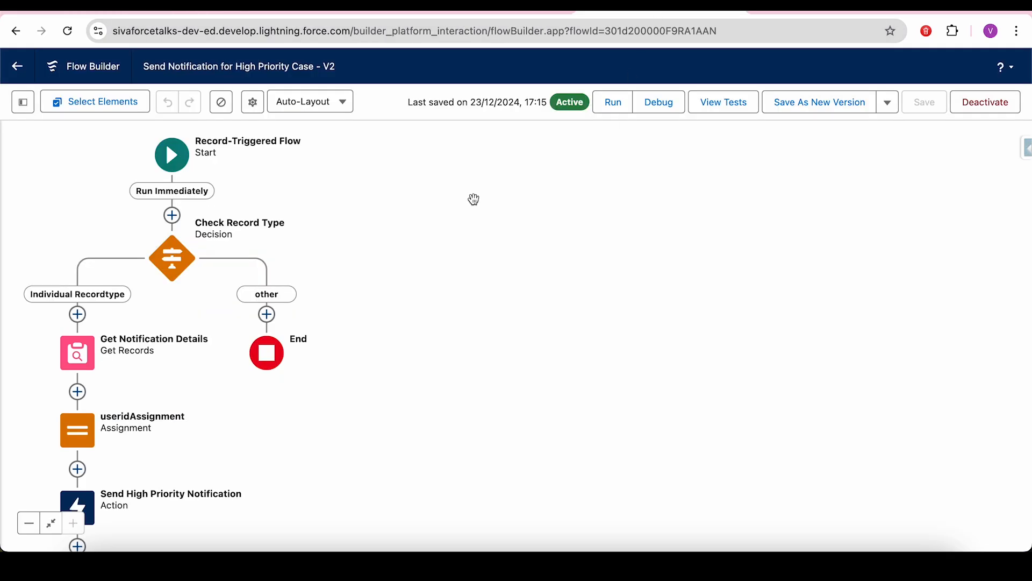
{"action": "left_click_drag", "start_coordinate": [473, 198], "coordinate": [650, 267]}
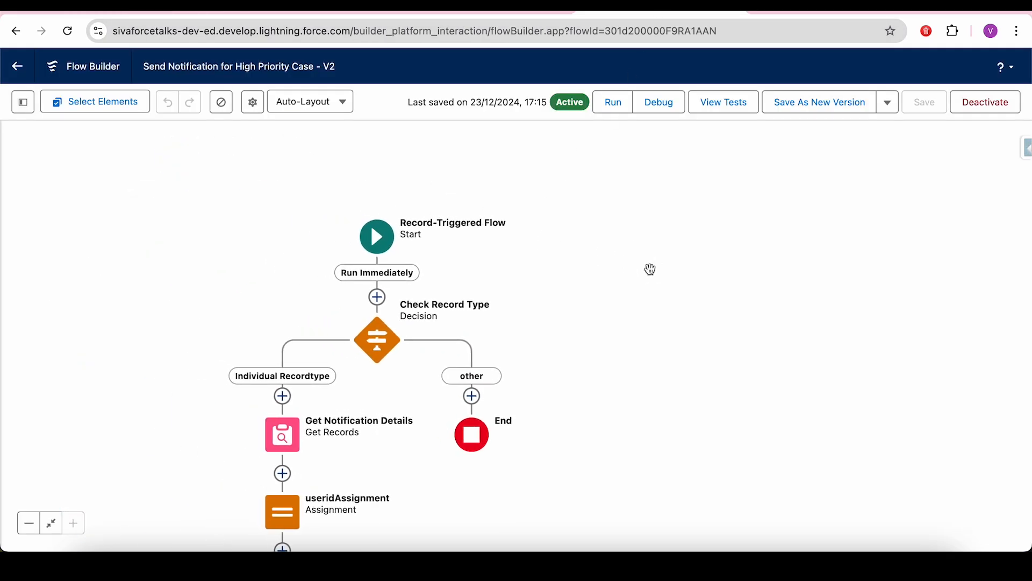
{"action": "left_click", "coordinate": [378, 238]}
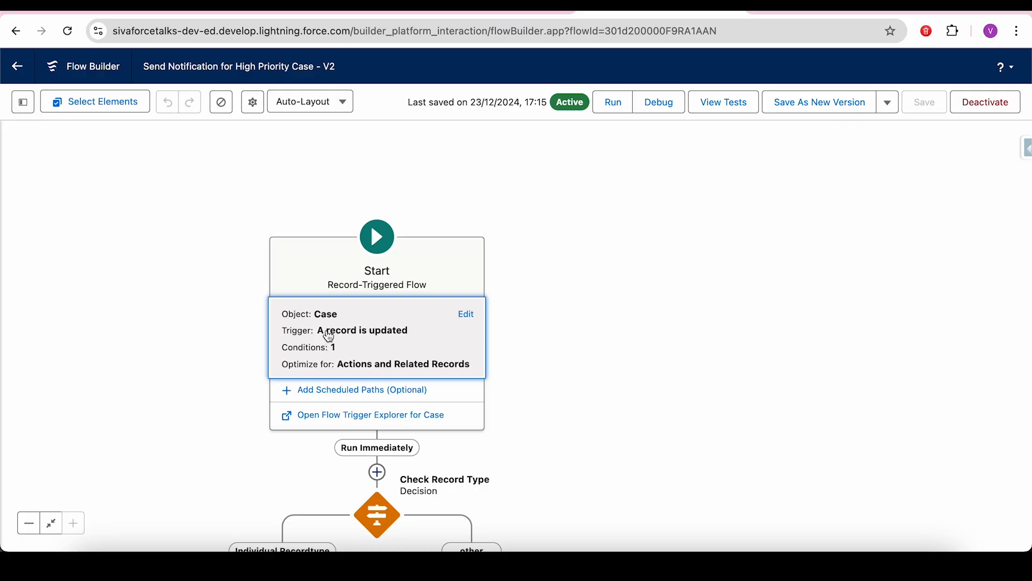
{"action": "left_click", "coordinate": [466, 315]}
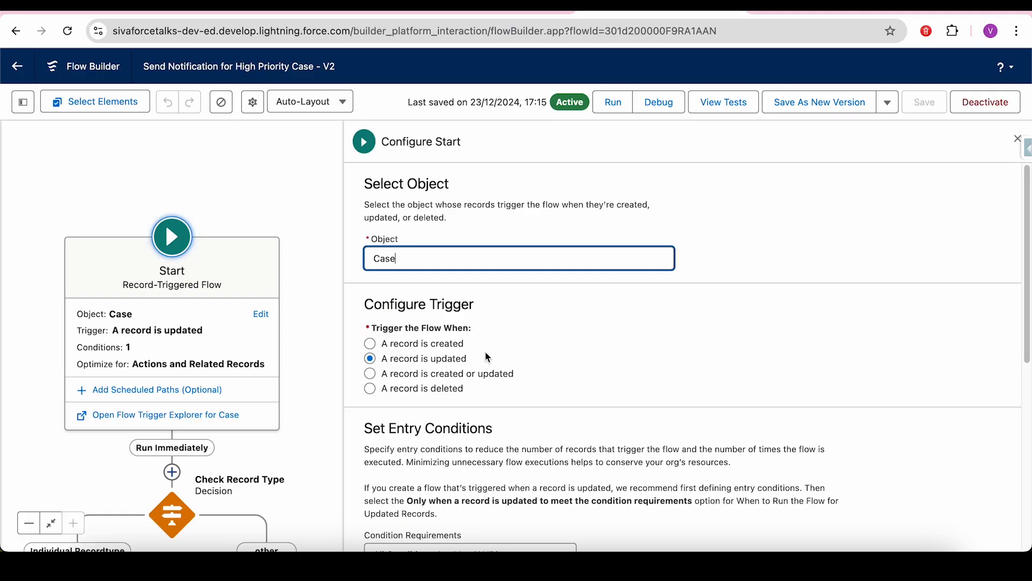
{"action": "left_click_drag", "start_coordinate": [488, 357], "coordinate": [388, 358]}
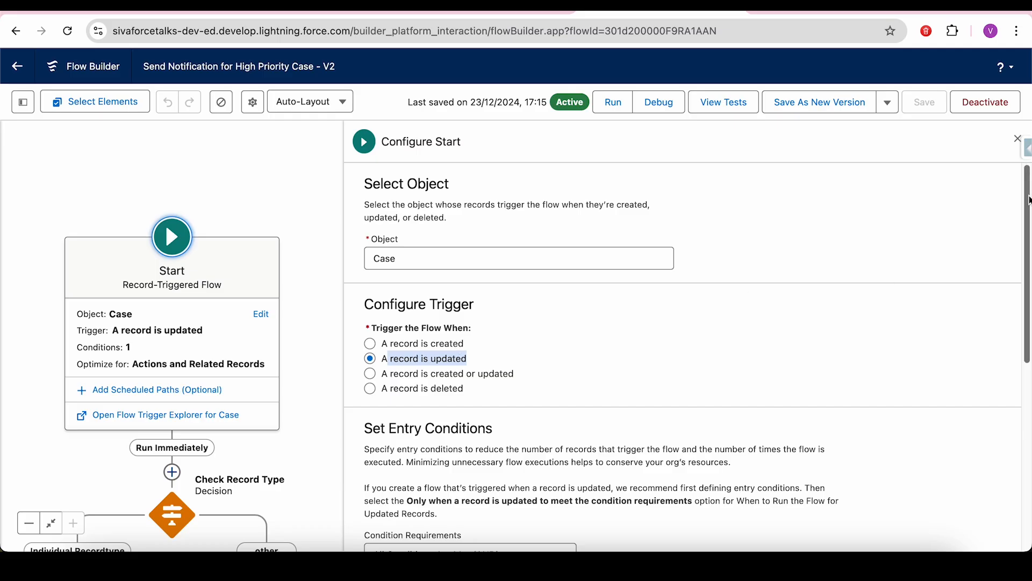
{"action": "scroll", "coordinate": [1021, 203], "scroll_direction": "down", "scroll_amount": 5}
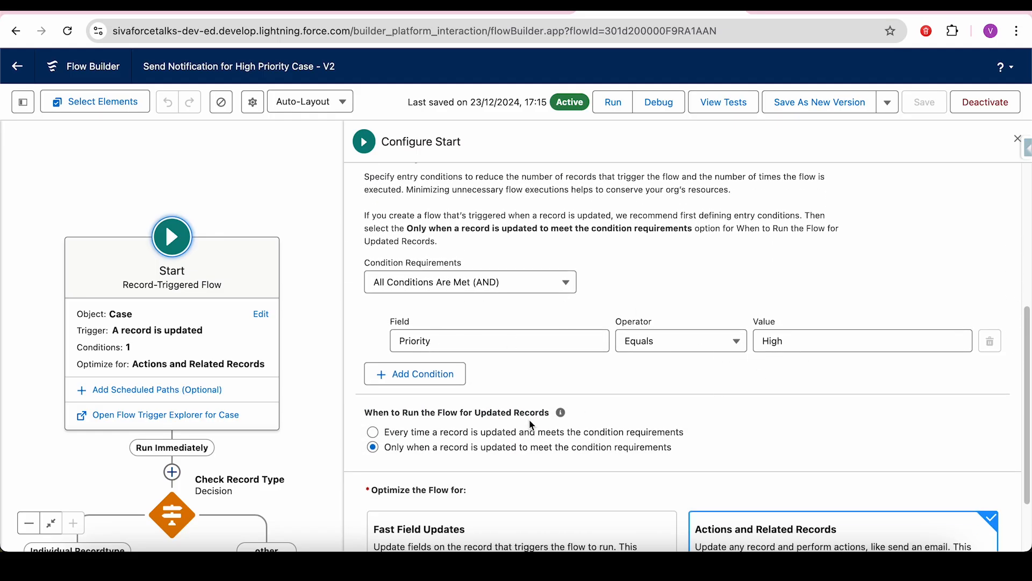
{"action": "left_click_drag", "start_coordinate": [443, 447], "coordinate": [626, 463]}
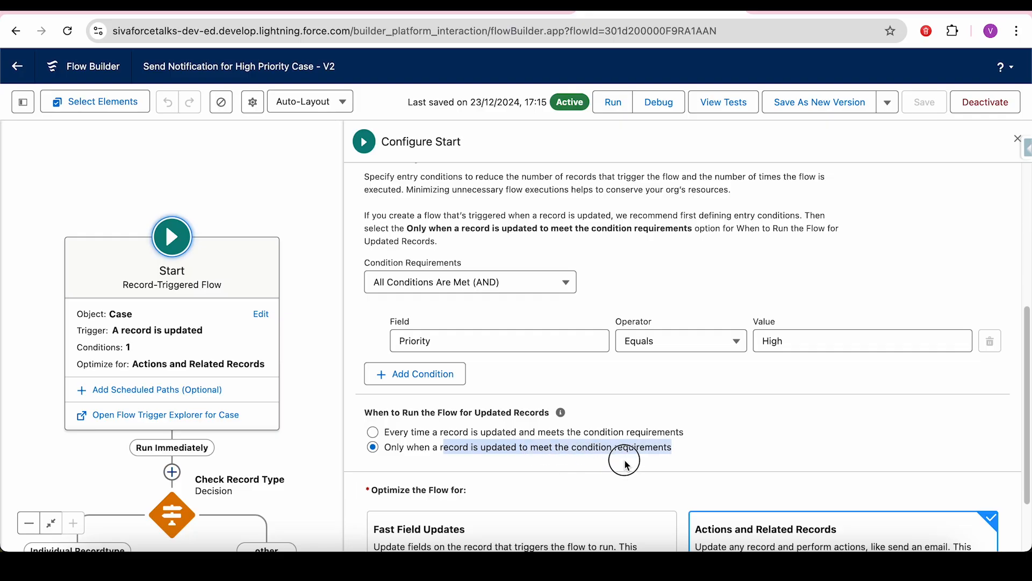
{"action": "left_click", "coordinate": [699, 463]}
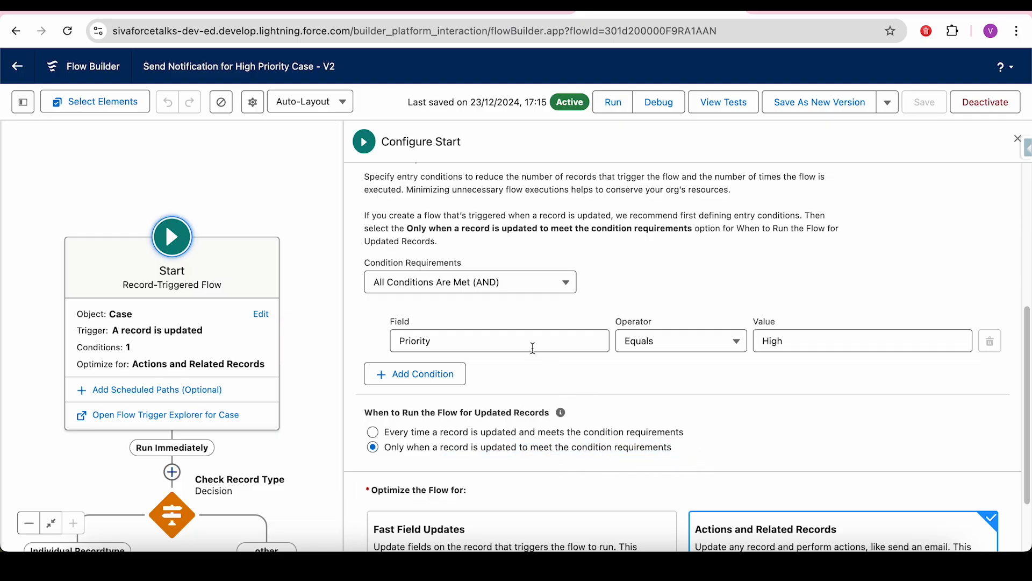
{"action": "triple_click", "coordinate": [450, 447]}
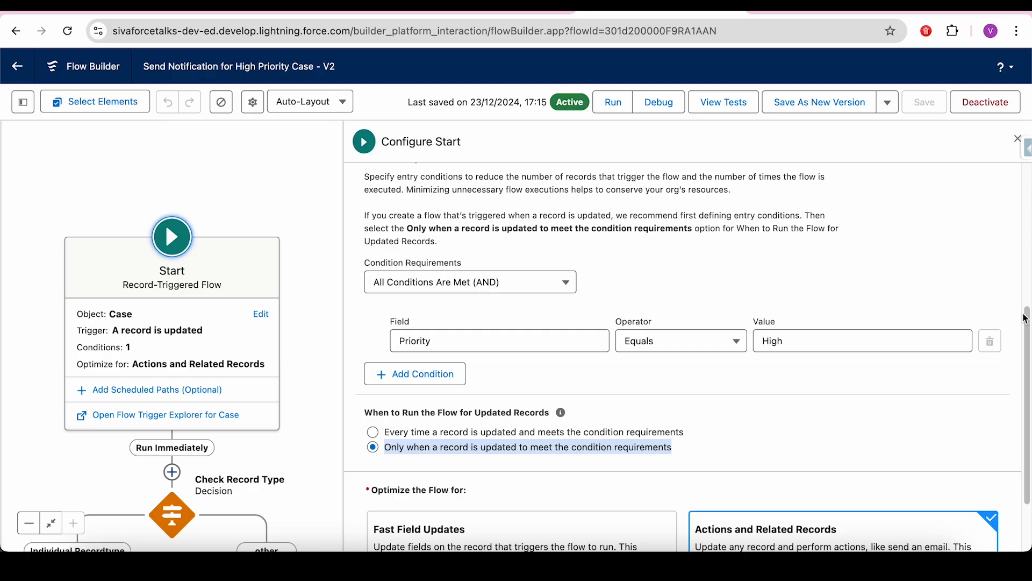
{"action": "left_click_drag", "start_coordinate": [1027, 322], "coordinate": [1027, 365]}
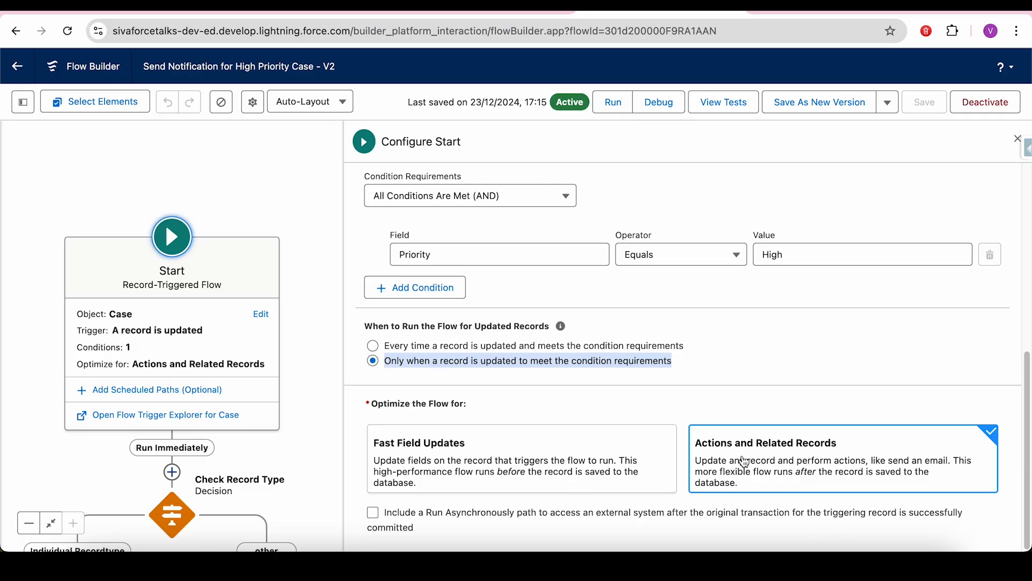
{"action": "left_click", "coordinate": [760, 484]}
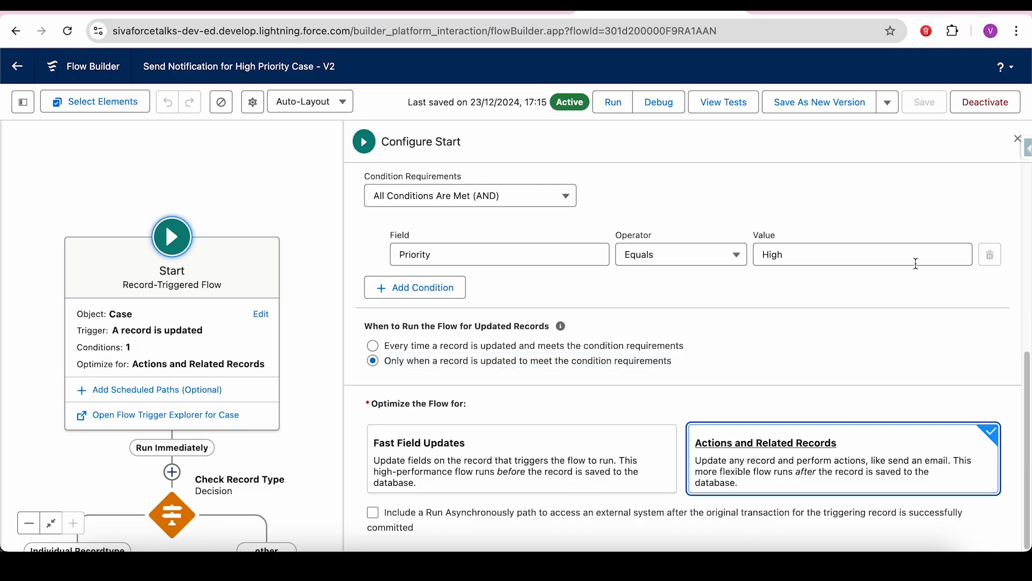
{"action": "left_click", "coordinate": [1019, 139]}
{"action": "left_click_drag", "start_coordinate": [553, 422], "coordinate": [733, 244]}
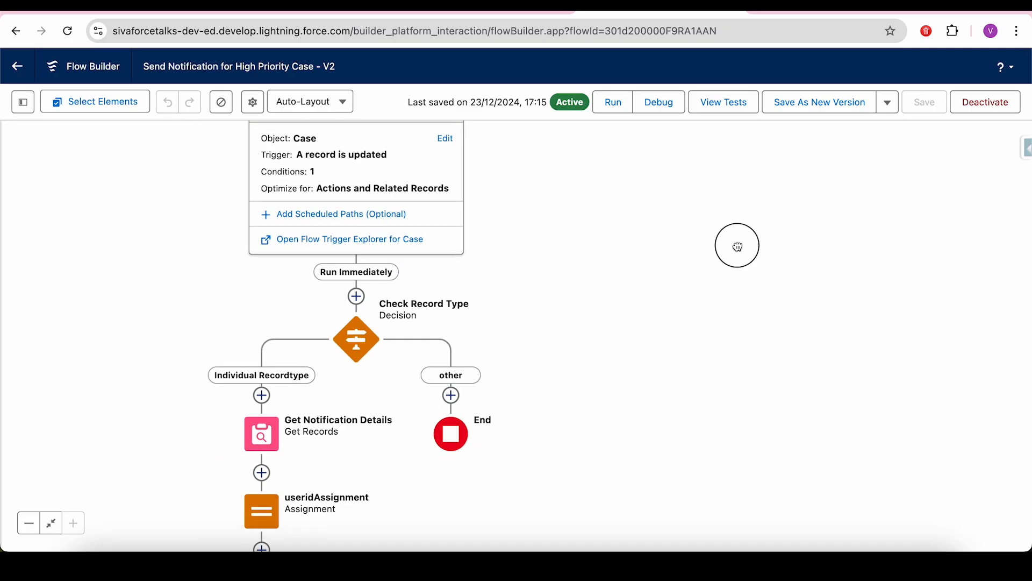
- Inspect the Check Record Type decision's first condition resource without changing it
{"action": "left_click", "coordinate": [361, 341]}
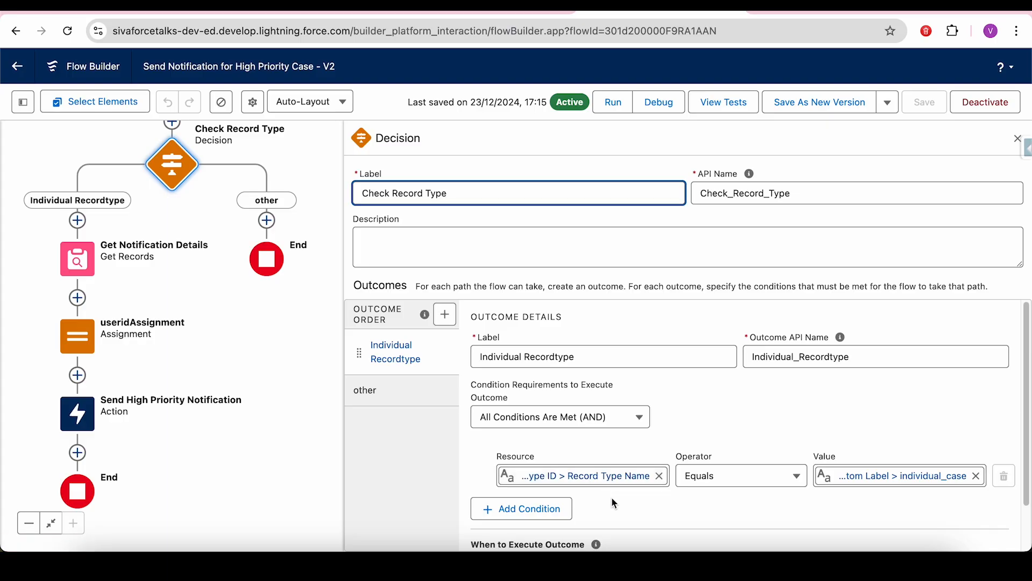
{"action": "left_click", "coordinate": [557, 476]}
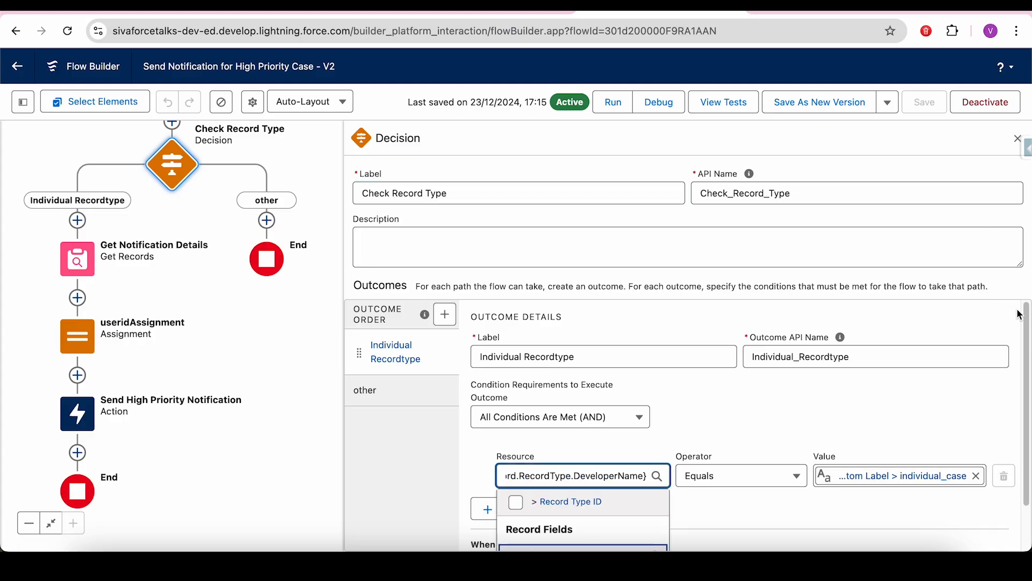
{"action": "left_click_drag", "start_coordinate": [1026, 317], "coordinate": [1028, 269]}
{"action": "left_click", "coordinate": [944, 399]}
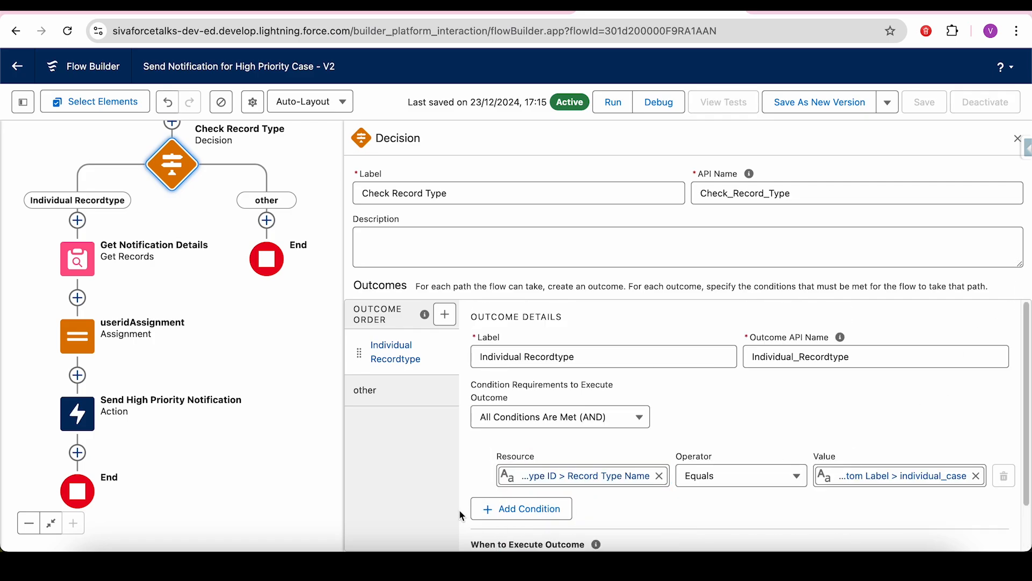
- Add a second condition using $Record > Record Type ID > Record Type Name
{"action": "left_click", "coordinate": [514, 511]}
{"action": "left_click", "coordinate": [526, 516]}
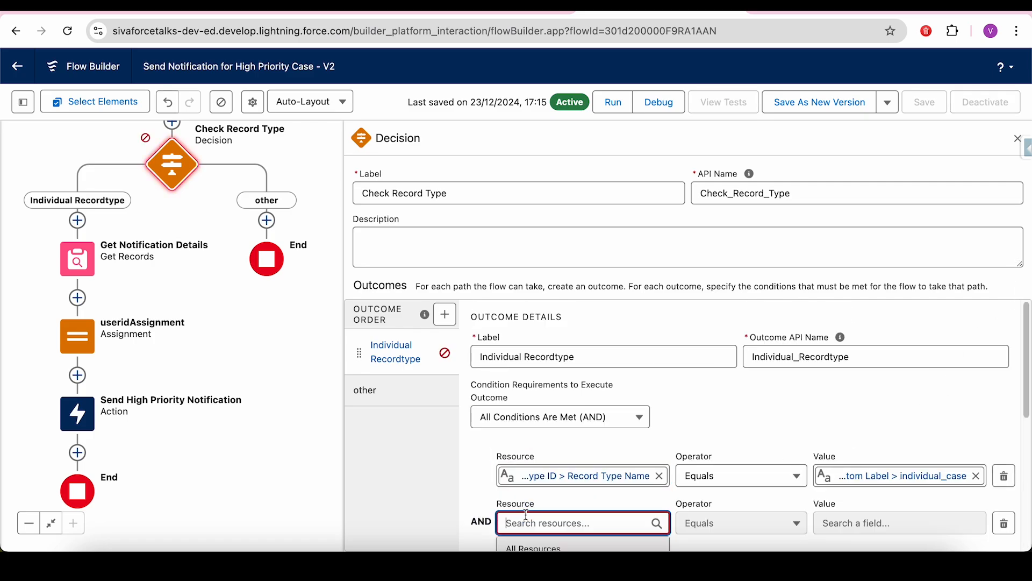
{"action": "type", "text": "$rec"}
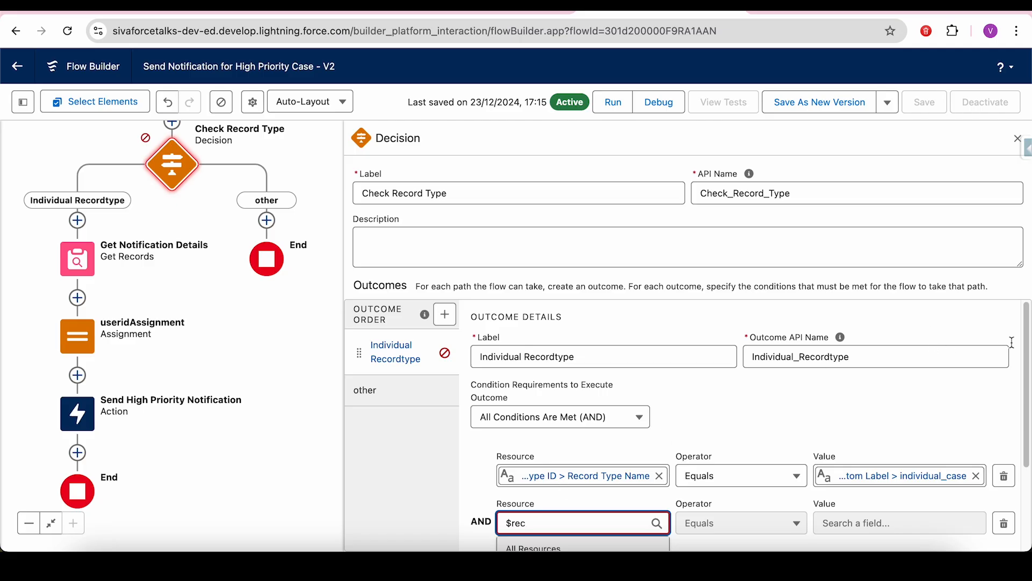
{"action": "scroll", "coordinate": [1027, 348], "scroll_direction": "down", "scroll_amount": 1}
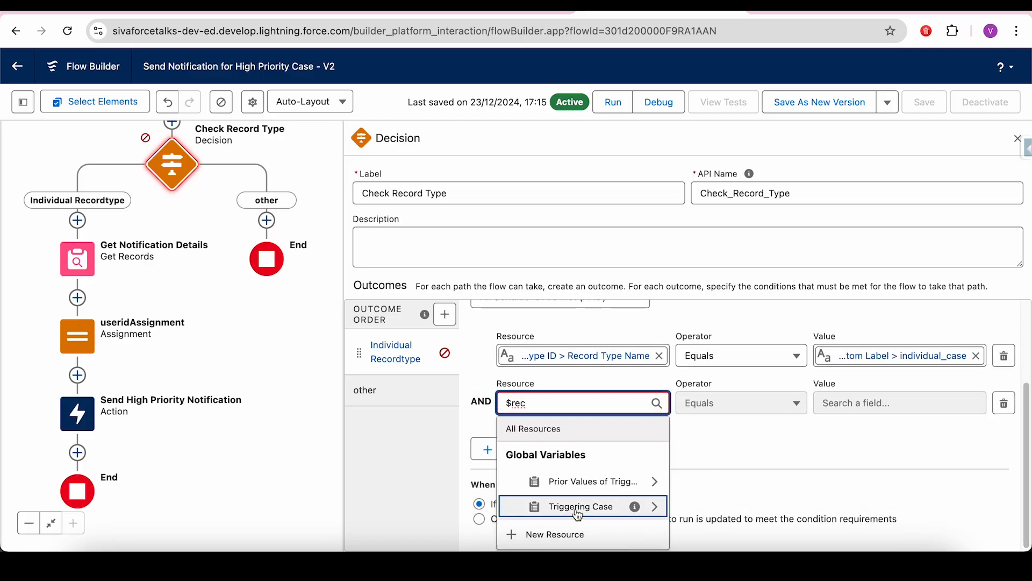
{"action": "left_click", "coordinate": [578, 505]}
{"action": "type", "text": "rec"}
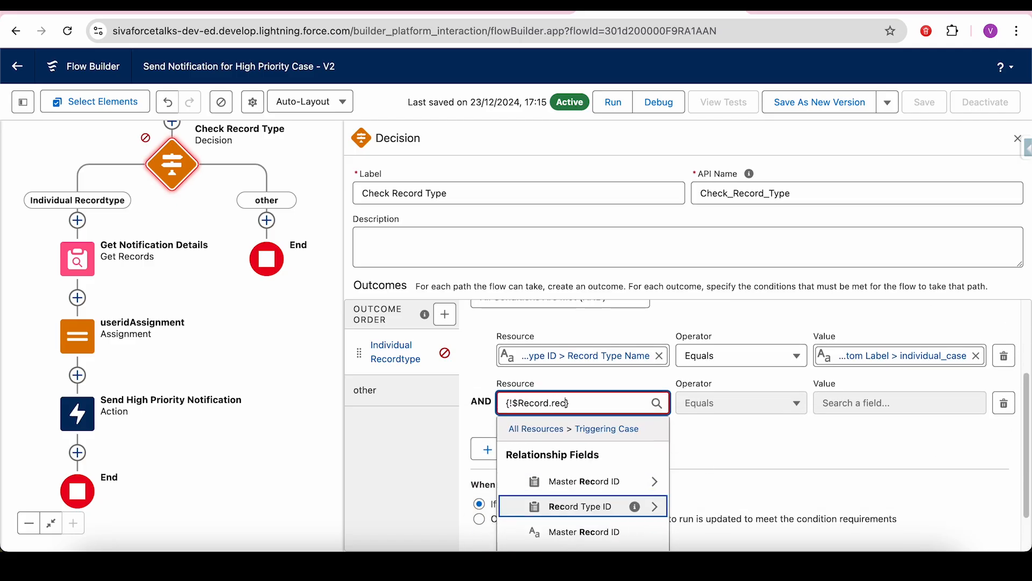
{"action": "type", "text": "o"}
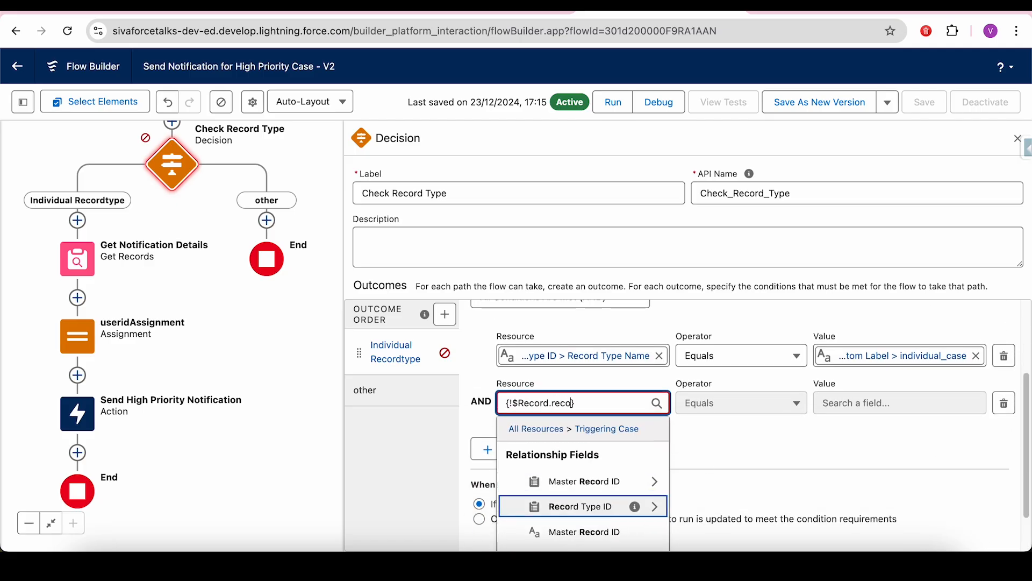
{"action": "left_click", "coordinate": [598, 515]}
{"action": "type", "text": "deve"}
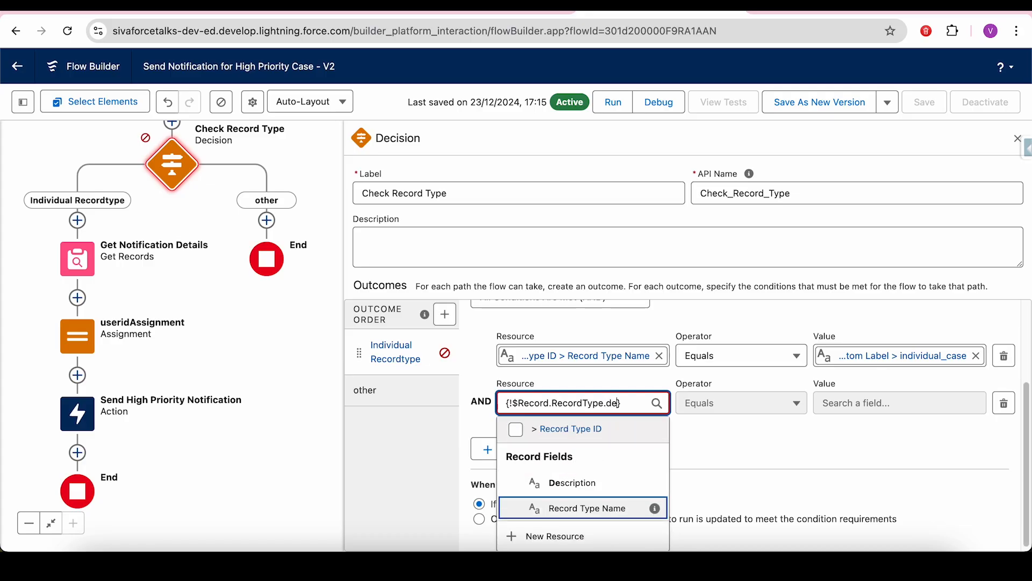
{"action": "left_click", "coordinate": [611, 491]}
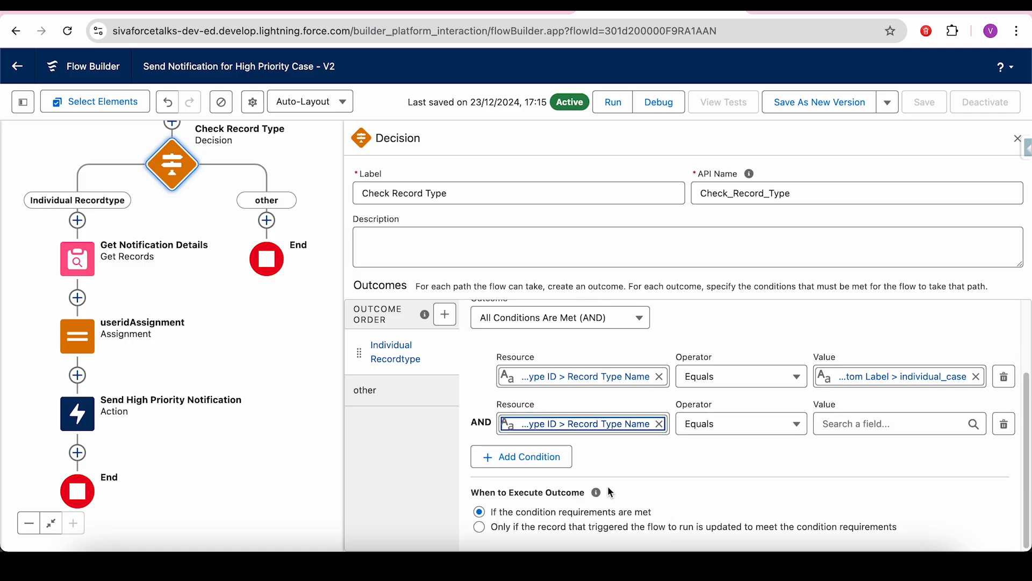
- Start the condition's value with $l and switch to the Custom Labels page
{"action": "left_click", "coordinate": [837, 424]}
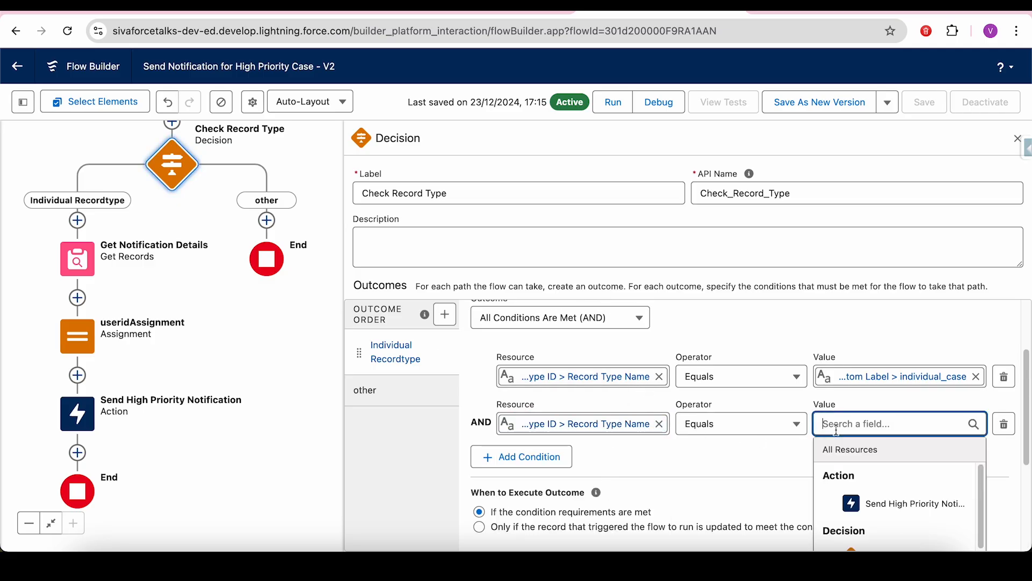
{"action": "type", "text": "$"}
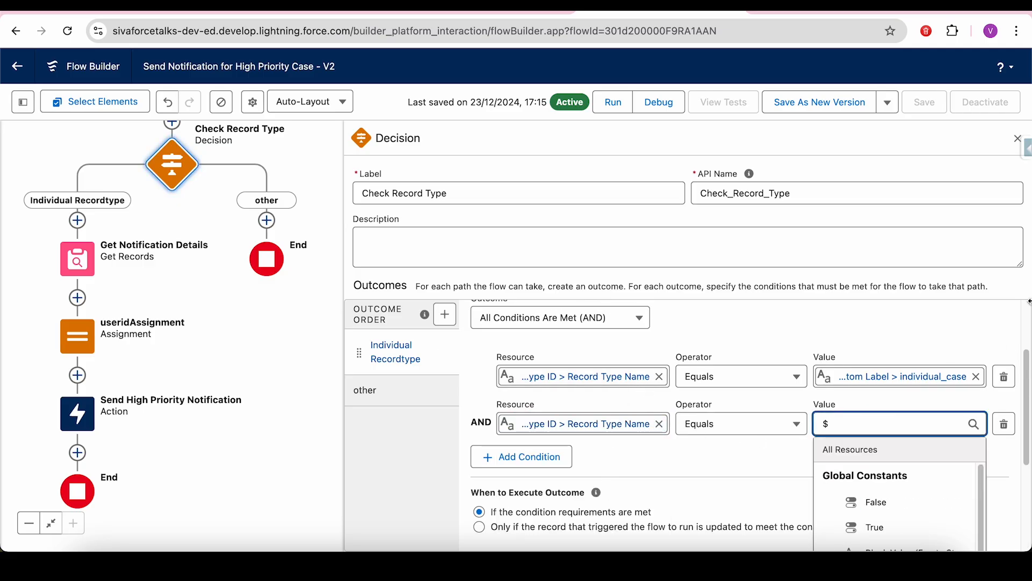
{"action": "left_click_drag", "start_coordinate": [1028, 359], "coordinate": [1028, 403]}
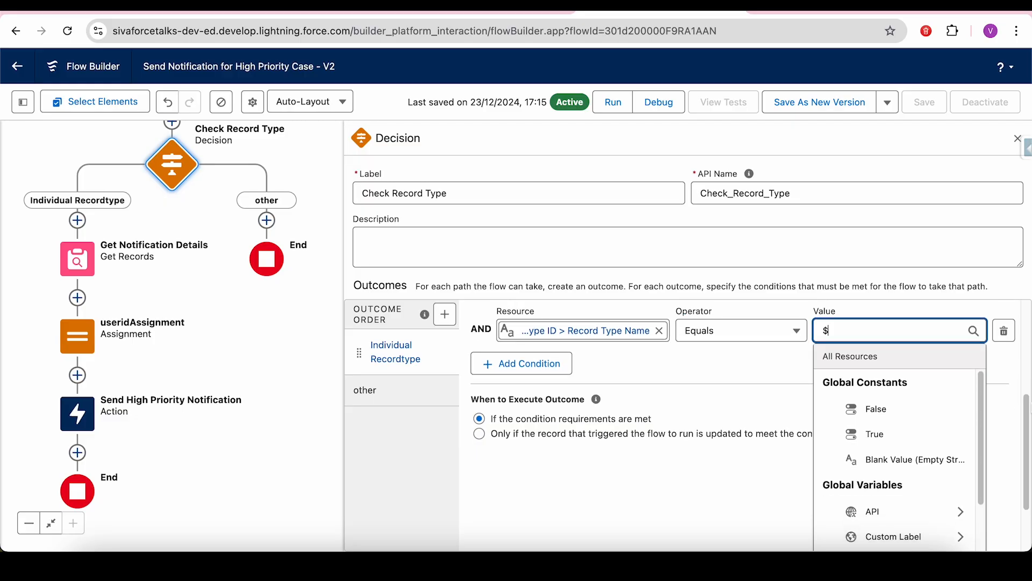
{"action": "type", "text": "l"}
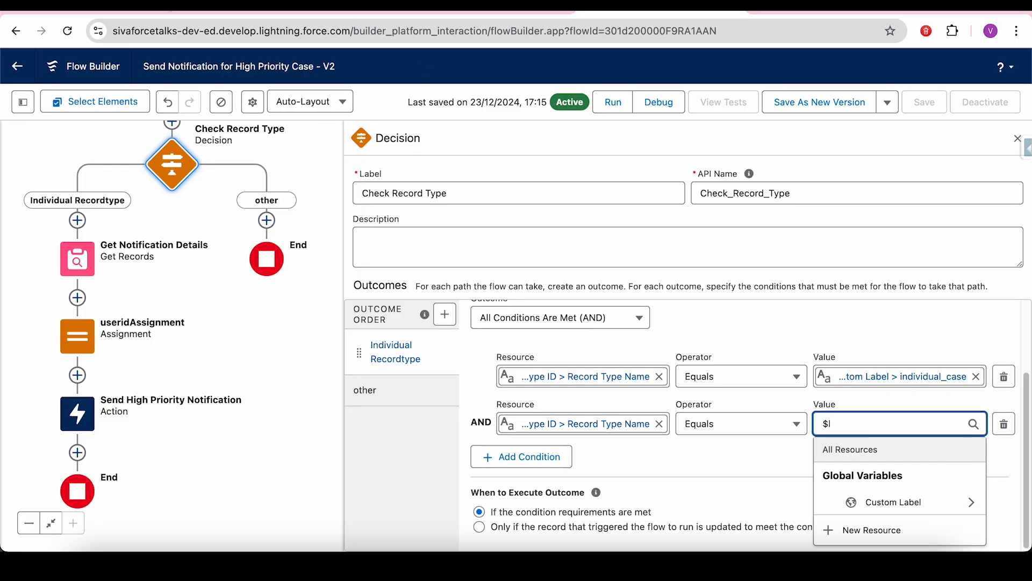
{"action": "left_click", "coordinate": [149, 7]}
{"action": "left_click", "coordinate": [304, 413]}
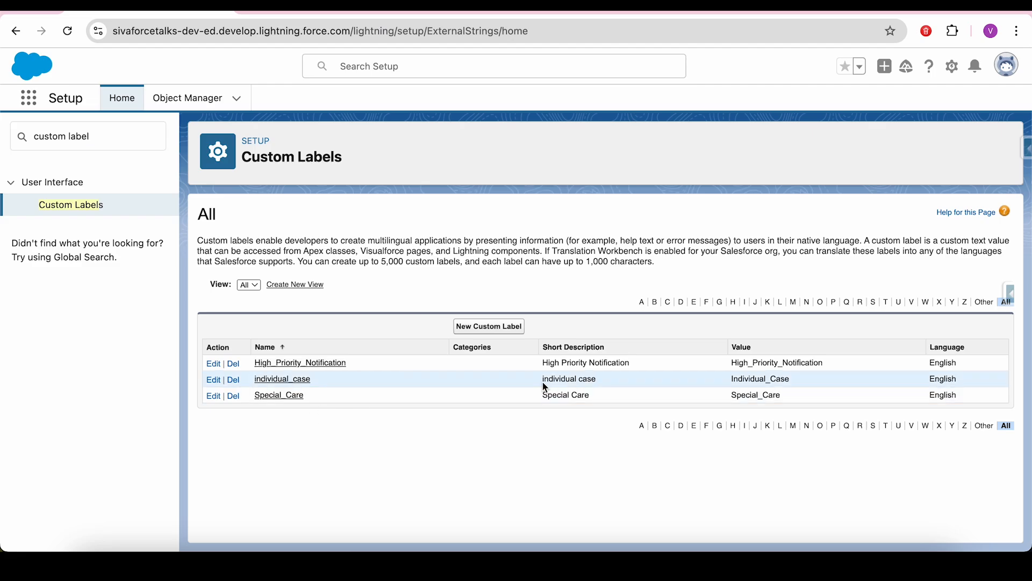
- Review the individual_case label's description and return to the Flow Builder tab
{"action": "left_click_drag", "start_coordinate": [597, 379], "coordinate": [544, 382]}
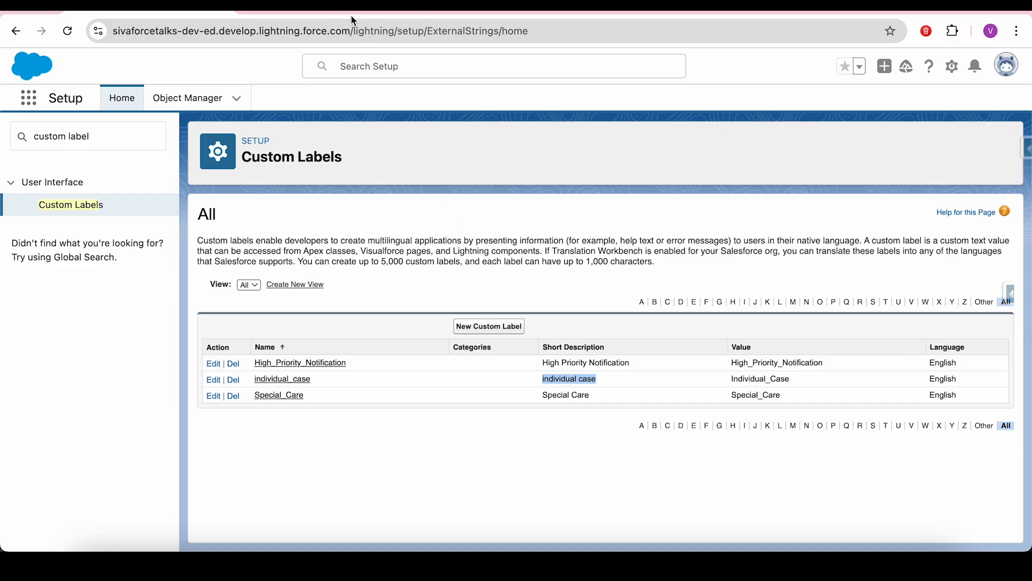
{"action": "left_click", "coordinate": [489, 8]}
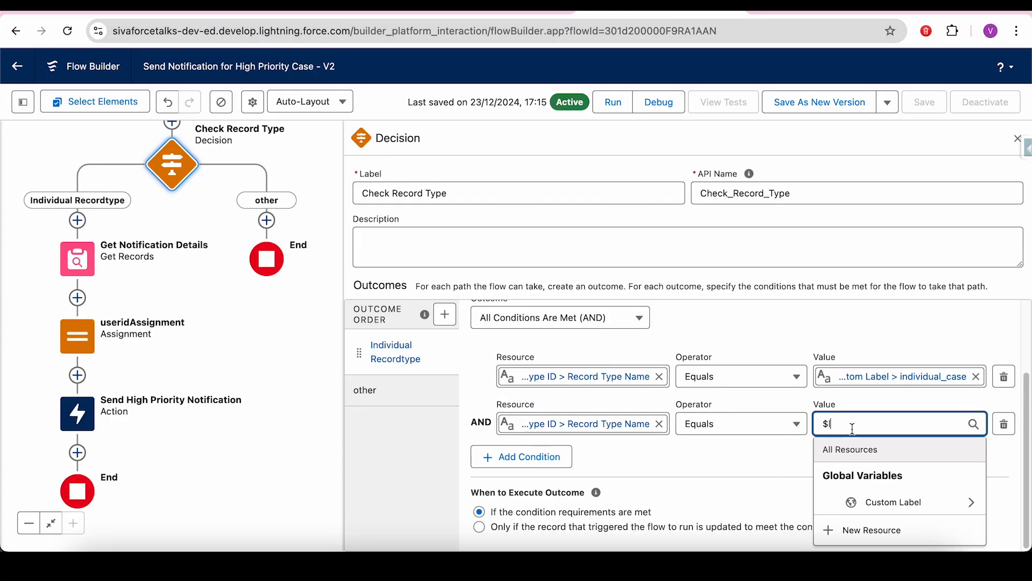
- Delete the duplicate Record Type Name condition and close the Check Record Type decision
{"action": "left_click", "coordinate": [926, 504]}
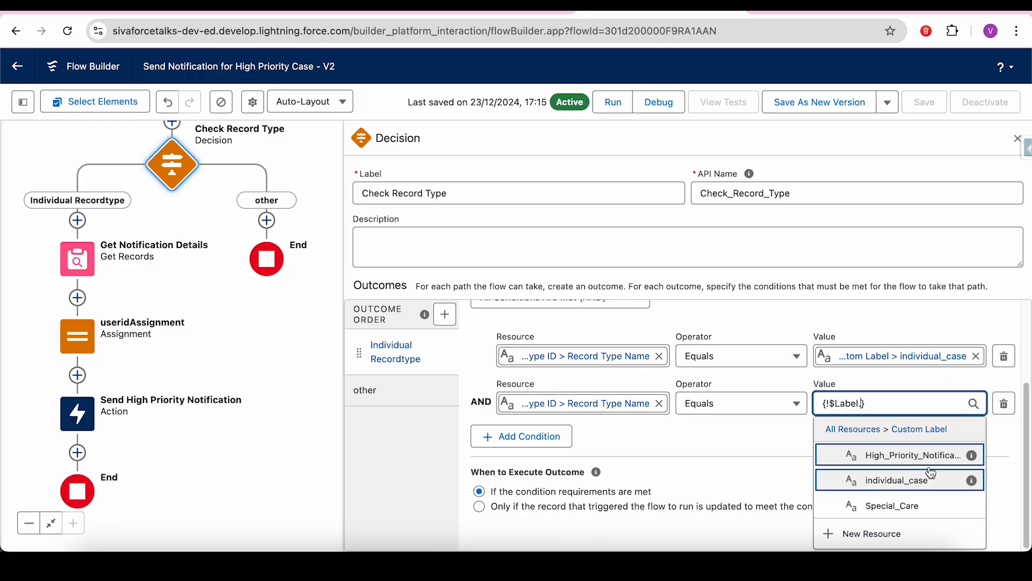
{"action": "left_click", "coordinate": [1006, 407]}
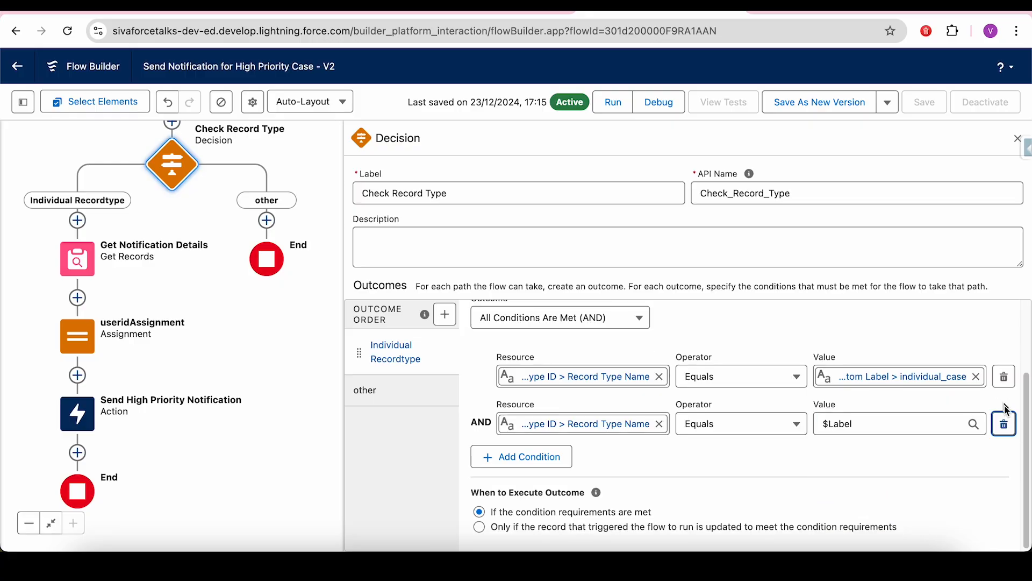
{"action": "left_click", "coordinate": [1004, 425]}
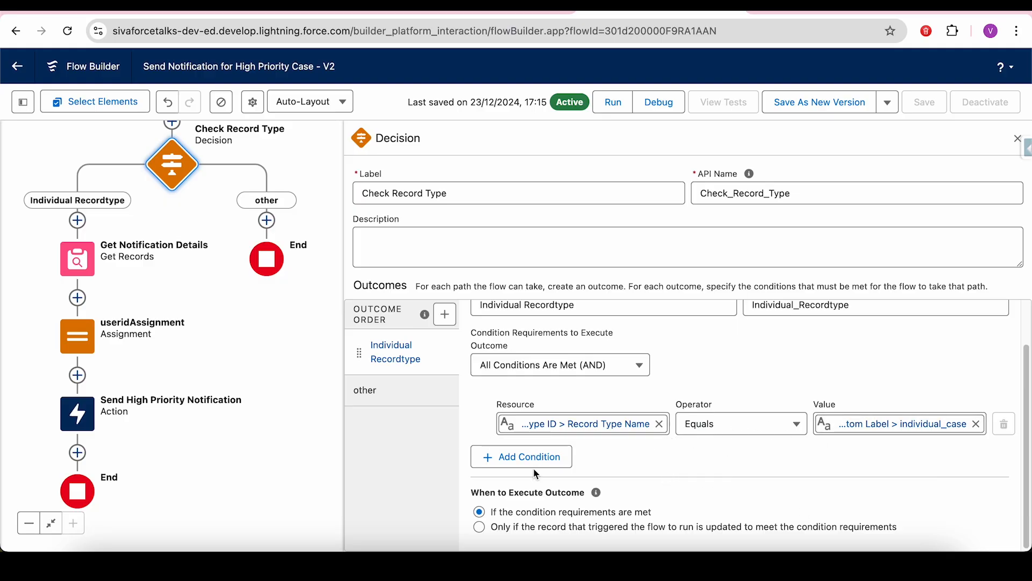
{"action": "left_click_drag", "start_coordinate": [419, 382], "coordinate": [265, 332]}
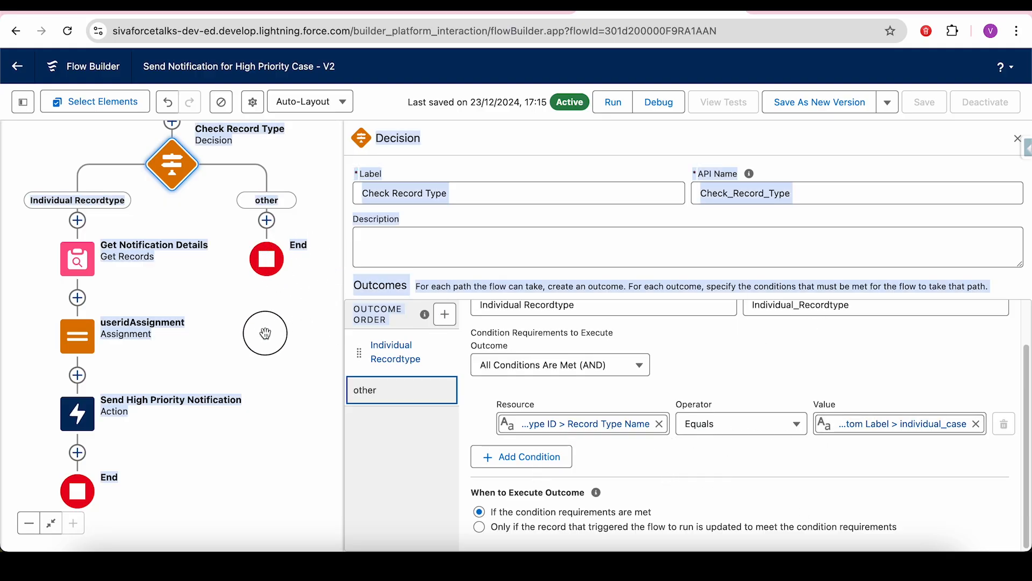
{"action": "left_click", "coordinate": [1017, 141]}
{"action": "left_click", "coordinate": [606, 332]}
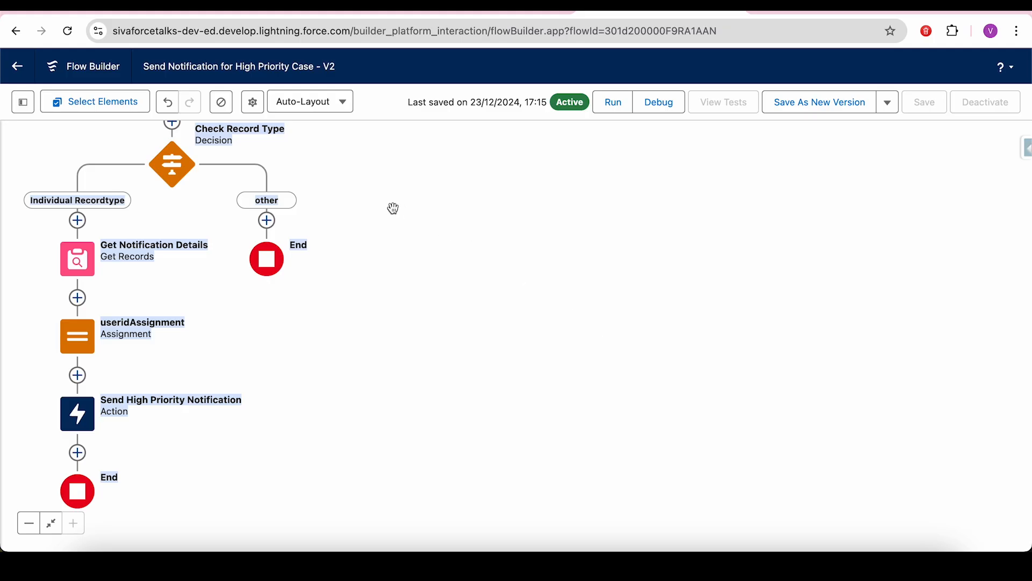
{"action": "left_click_drag", "start_coordinate": [393, 208], "coordinate": [509, 260]}
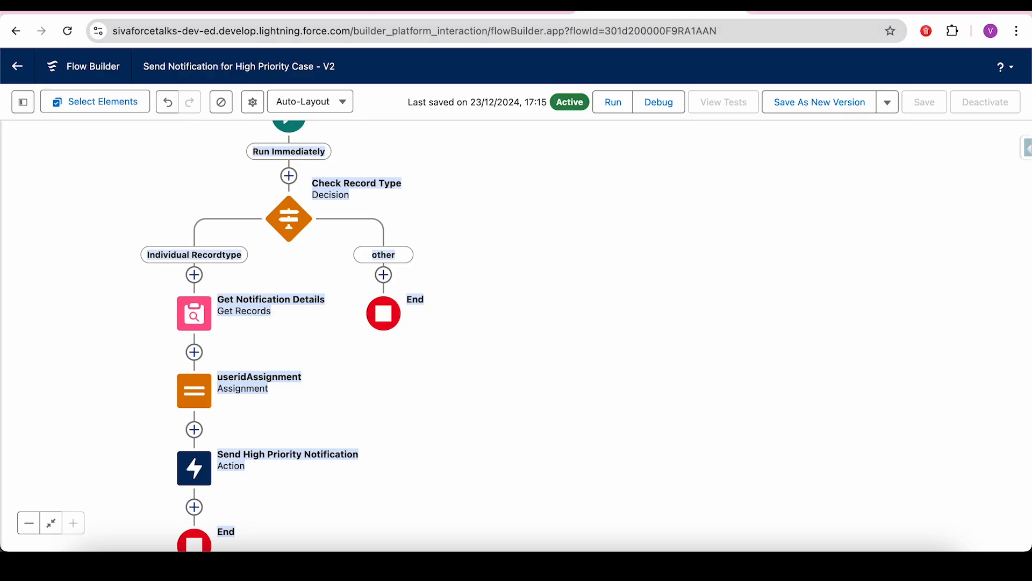
{"action": "left_click", "coordinate": [140, 5]}
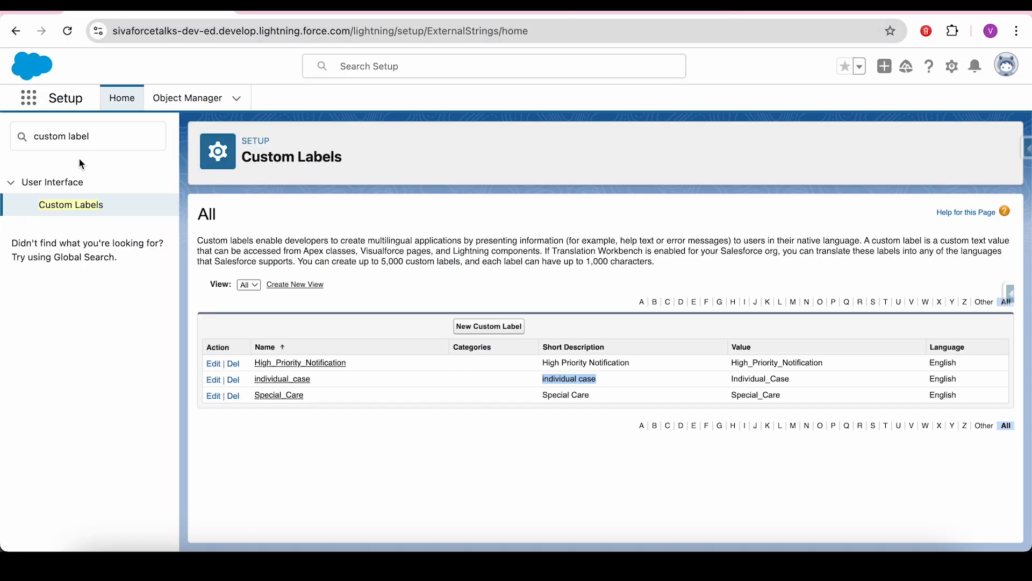
{"action": "triple_click", "coordinate": [109, 135]}
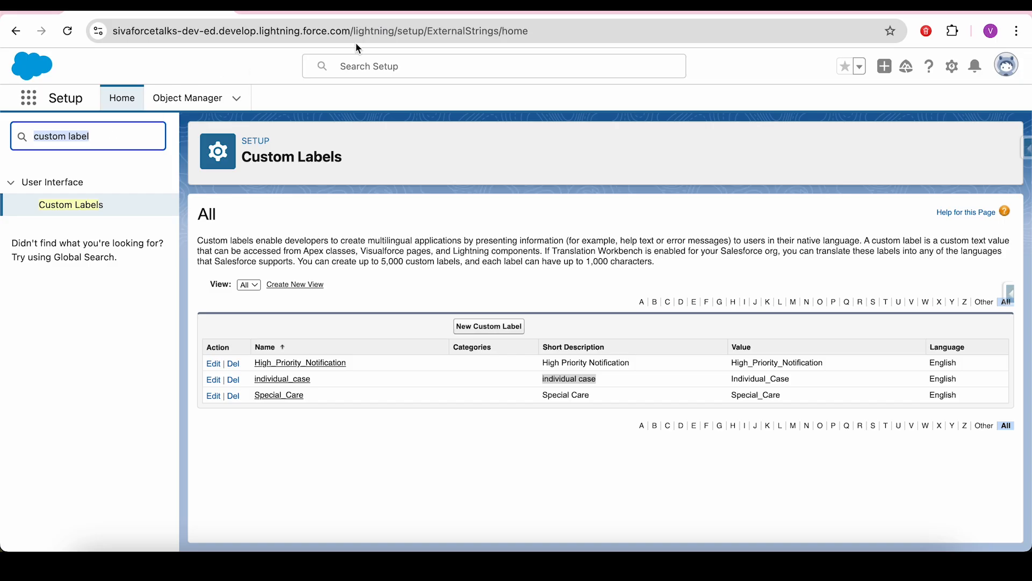
{"action": "left_click", "coordinate": [661, 6]}
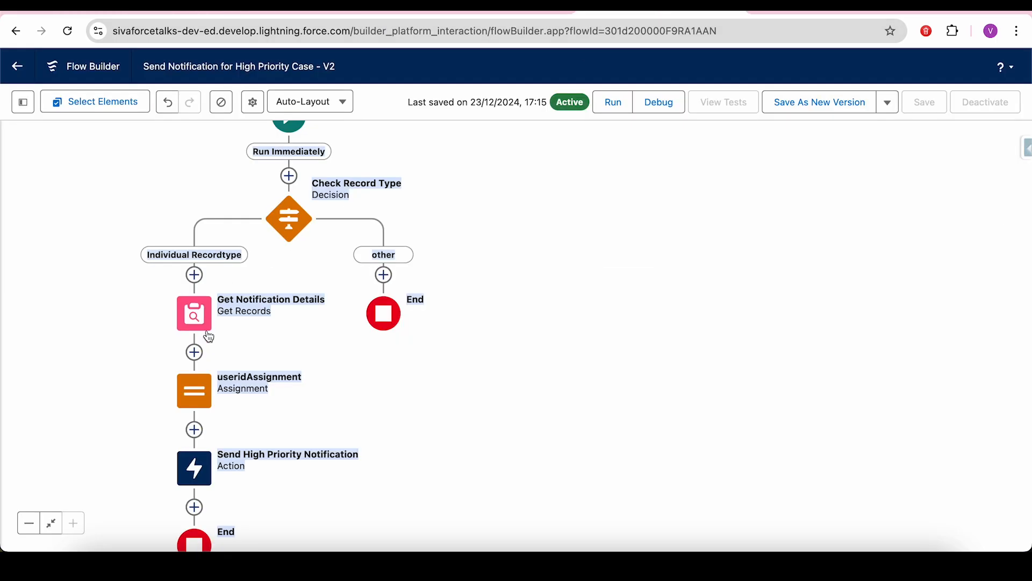
{"action": "left_click", "coordinate": [197, 317]}
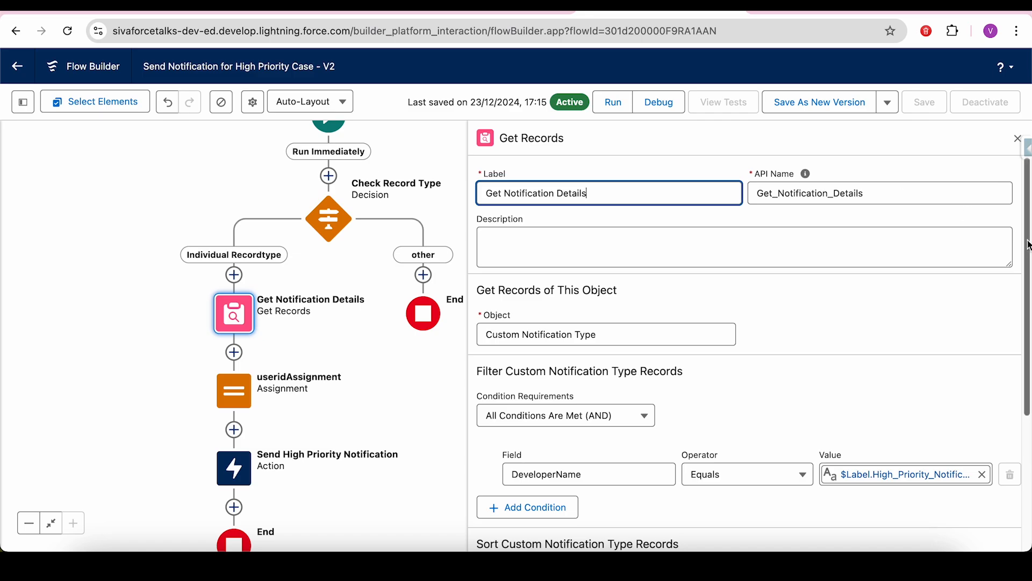
{"action": "left_click_drag", "start_coordinate": [1028, 245], "coordinate": [1026, 307]}
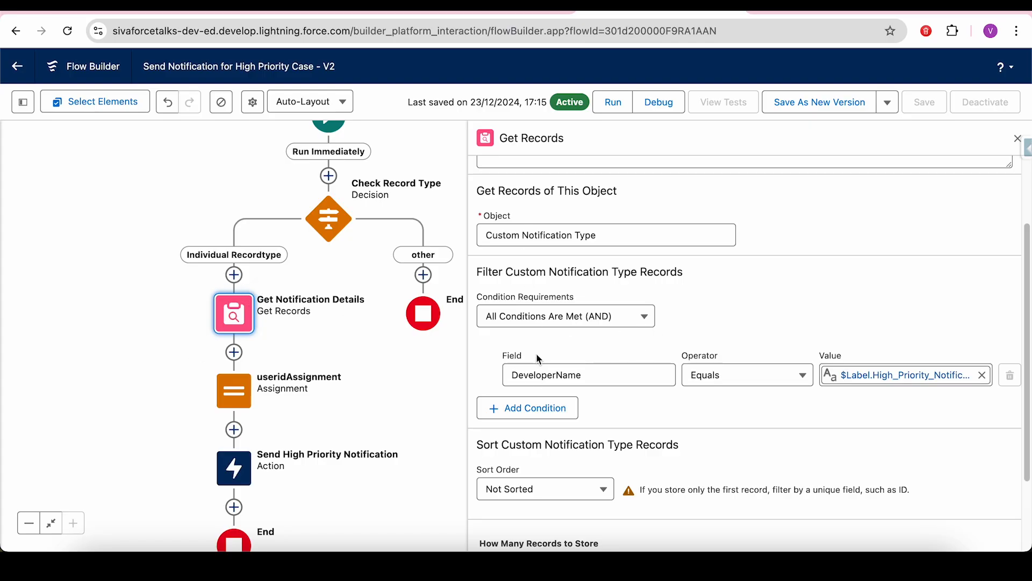
{"action": "left_click", "coordinate": [558, 381]}
{"action": "left_click", "coordinate": [864, 423]}
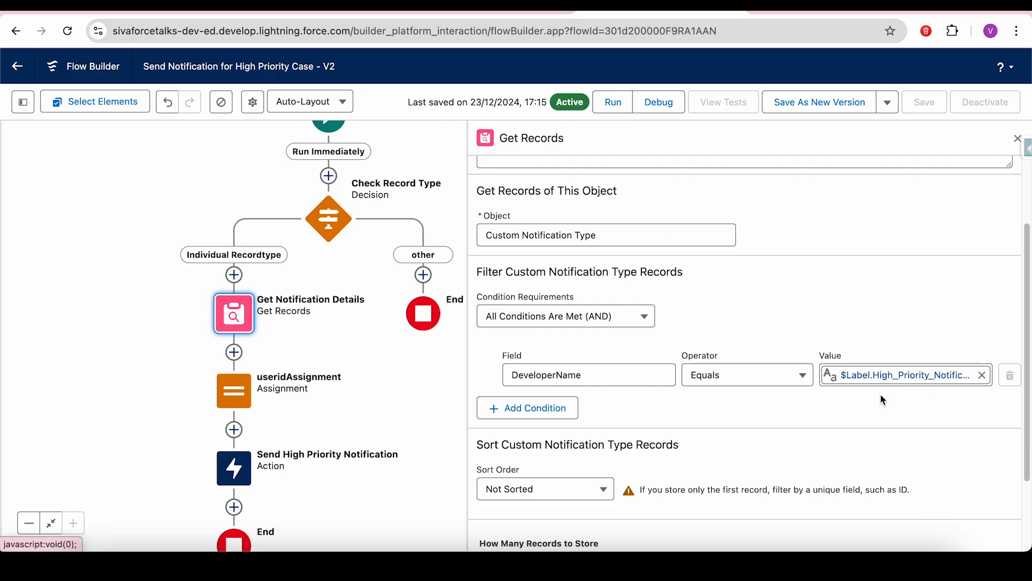
{"action": "left_click_drag", "start_coordinate": [1029, 314], "coordinate": [1030, 441]}
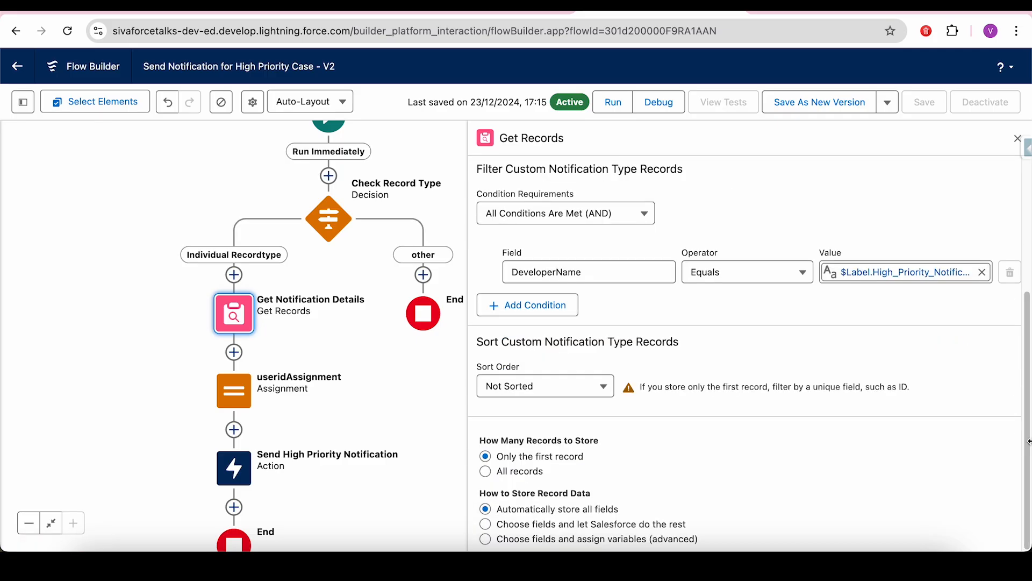
{"action": "left_click_drag", "start_coordinate": [522, 463], "coordinate": [584, 459]}
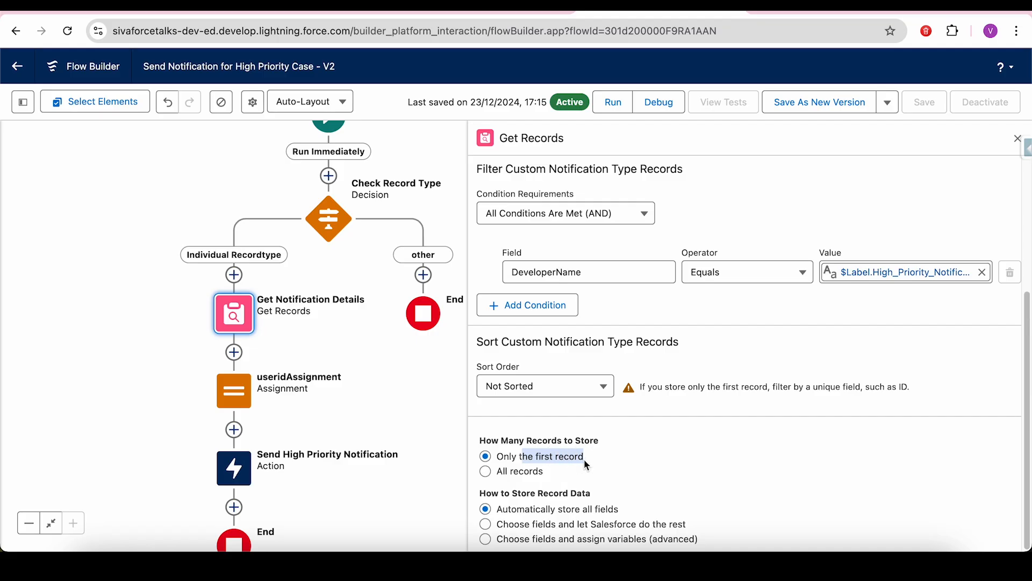
{"action": "left_click", "coordinate": [1017, 138]}
{"action": "left_click_drag", "start_coordinate": [571, 479], "coordinate": [627, 339]}
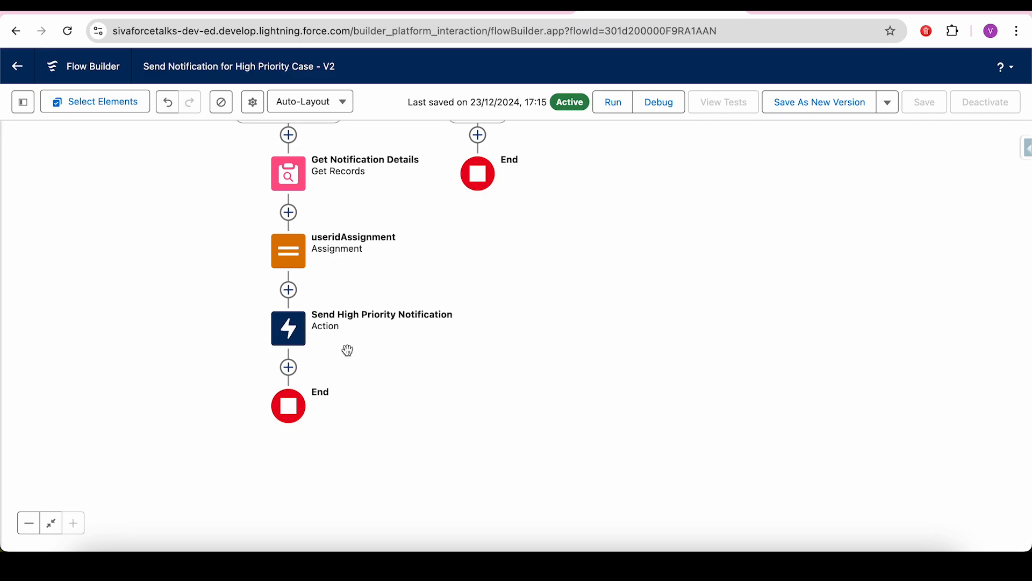
- Add an Action element after userIdAssignment
{"action": "left_click", "coordinate": [289, 290]}
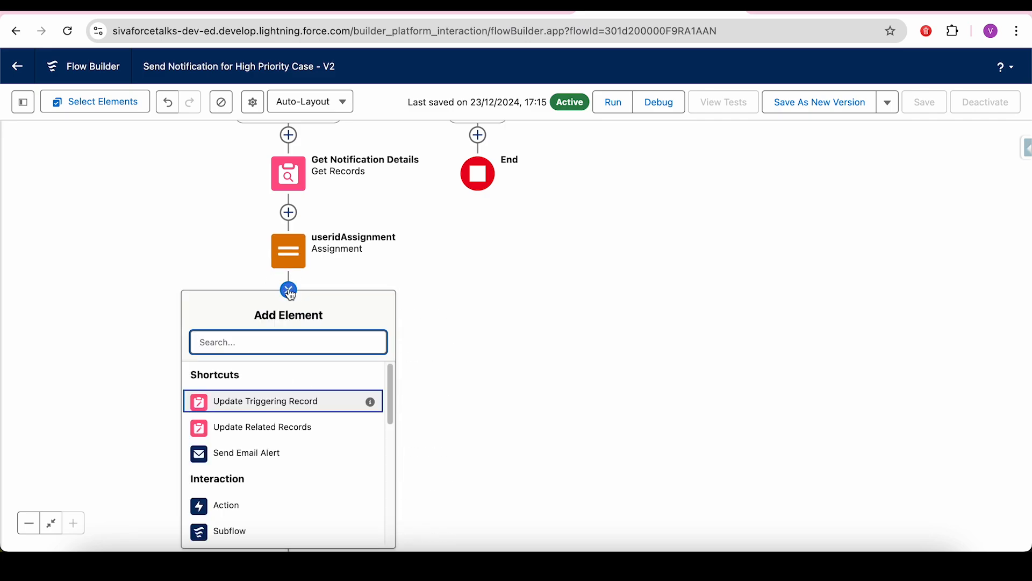
{"action": "left_click_drag", "start_coordinate": [392, 399], "coordinate": [393, 435]}
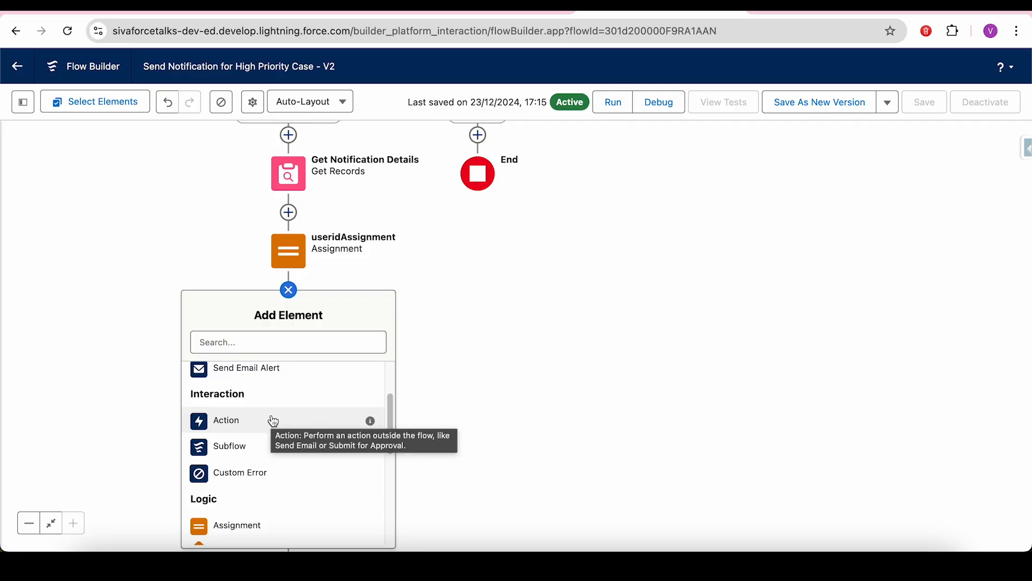
{"action": "left_click", "coordinate": [235, 424]}
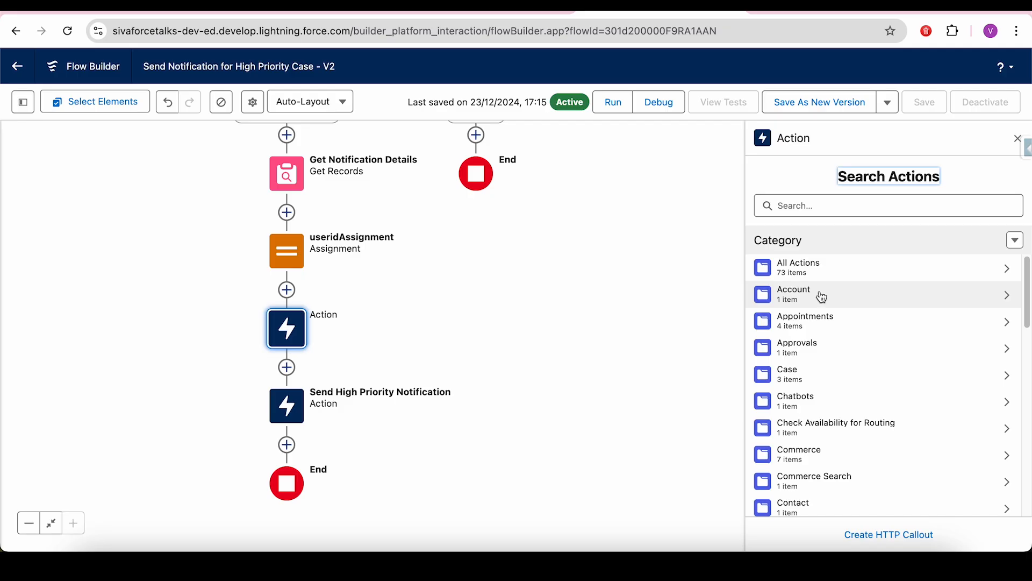
- Search actions for Notifi, Email and htt, then close the Action panel unconfigured
{"action": "left_click", "coordinate": [820, 210]}
{"action": "type", "text": "Notifi"}
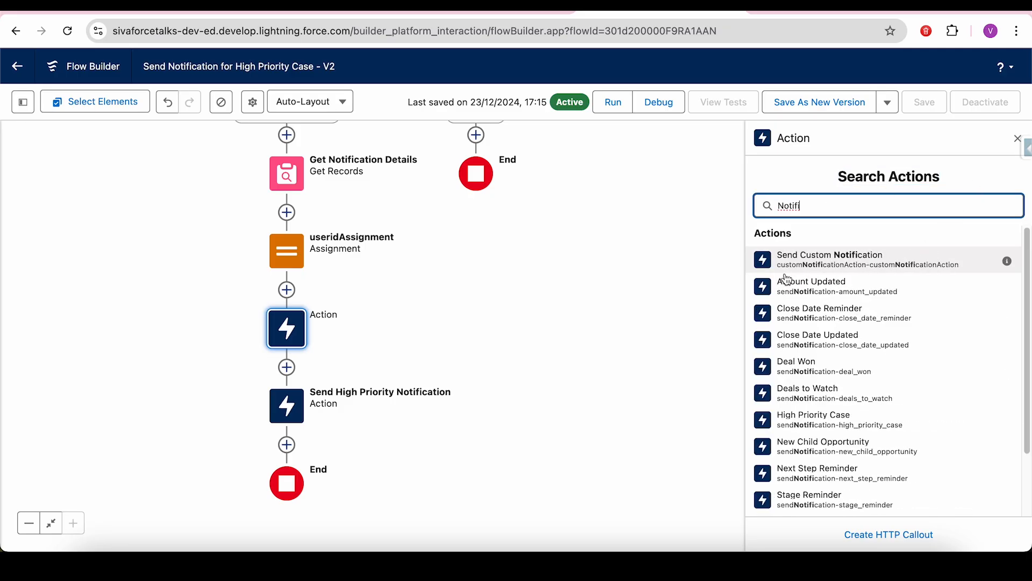
{"action": "double_click", "coordinate": [815, 210]}
{"action": "type", "text": "Email"}
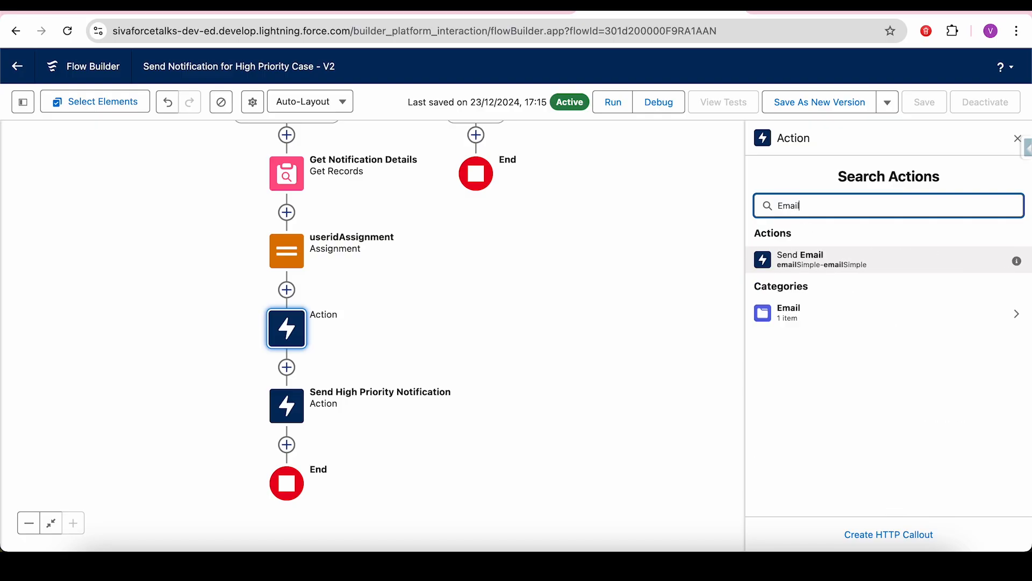
{"action": "double_click", "coordinate": [819, 208]}
{"action": "type", "text": "htt"}
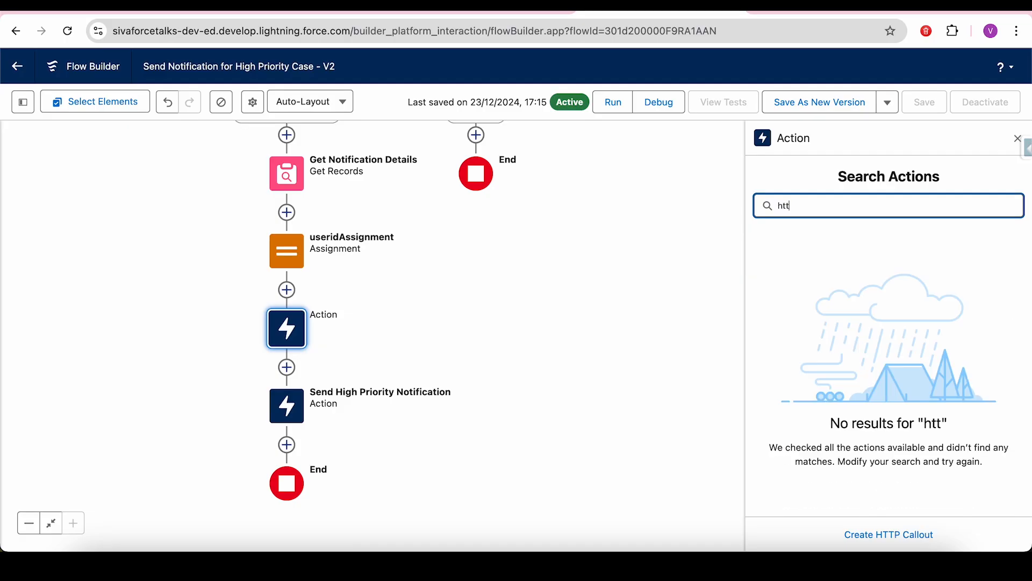
{"action": "key", "text": "BackSpace"}
{"action": "key", "text": "BackSpace"}
{"action": "key", "text": "BackSpace"}
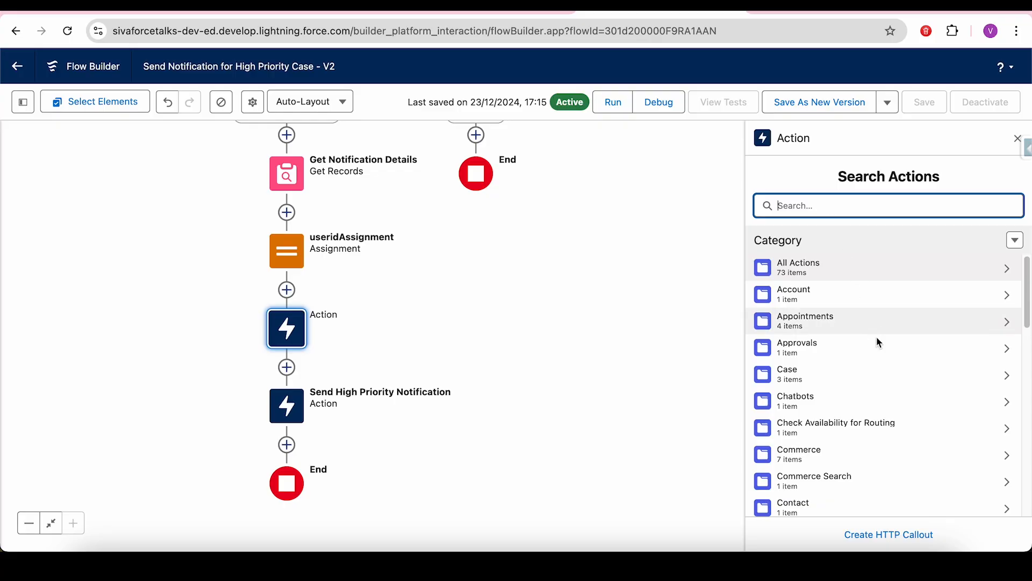
{"action": "left_click_drag", "start_coordinate": [1028, 293], "coordinate": [1026, 271]}
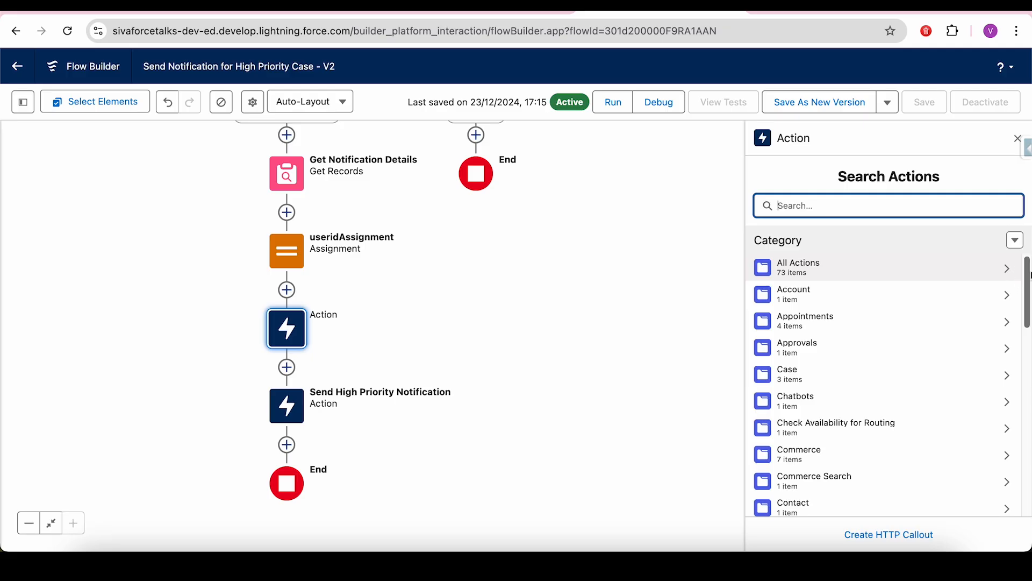
{"action": "left_click", "coordinate": [695, 372]}
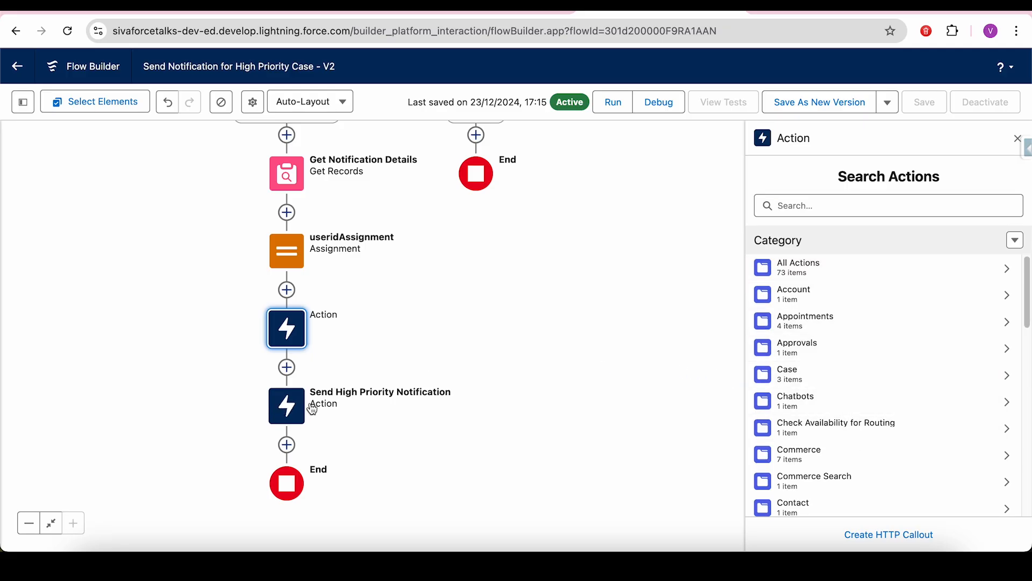
{"action": "left_click", "coordinate": [1017, 138]}
- Delete the empty Action element and review Send High Priority Notification's inputs with the Toolbox shown
{"action": "left_click", "coordinate": [287, 331]}
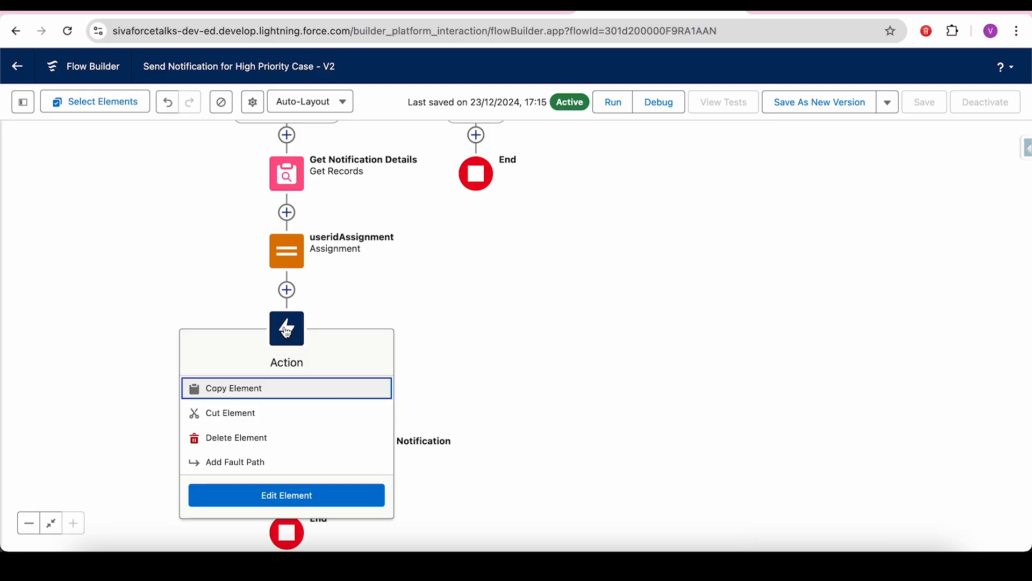
{"action": "left_click", "coordinate": [222, 435]}
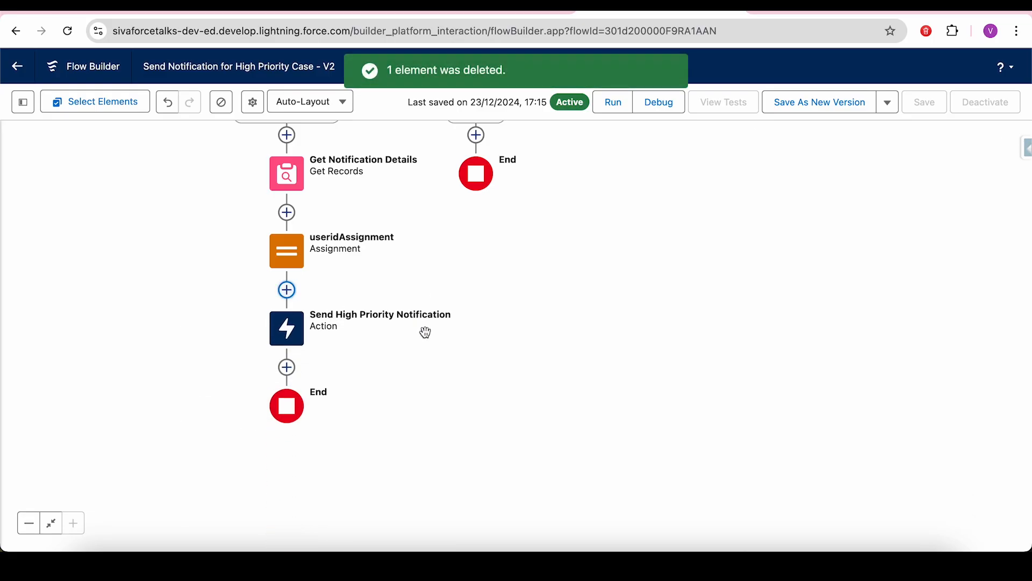
{"action": "left_click", "coordinate": [289, 330]}
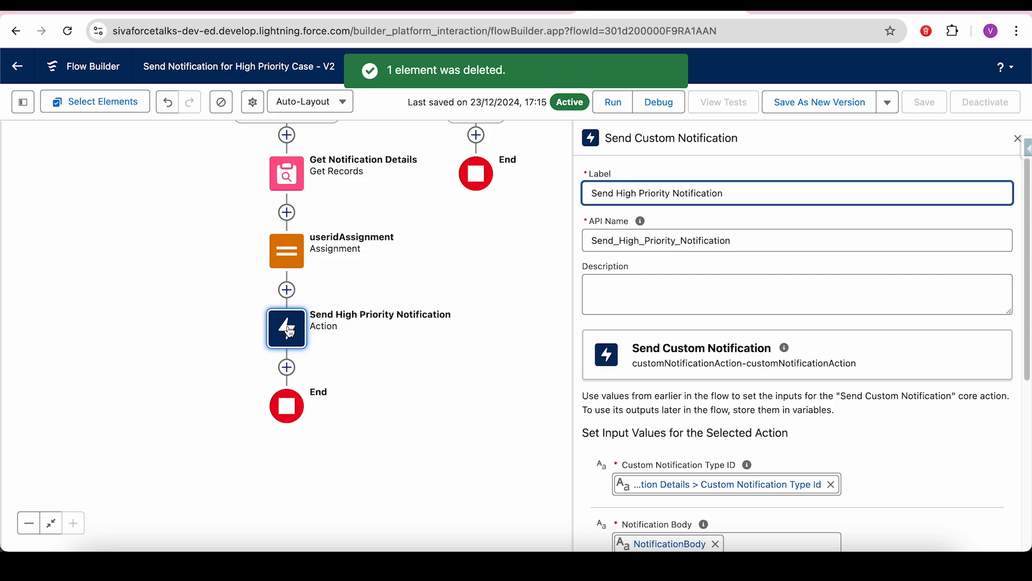
{"action": "scroll", "coordinate": [1023, 224], "scroll_direction": "down", "scroll_amount": 5}
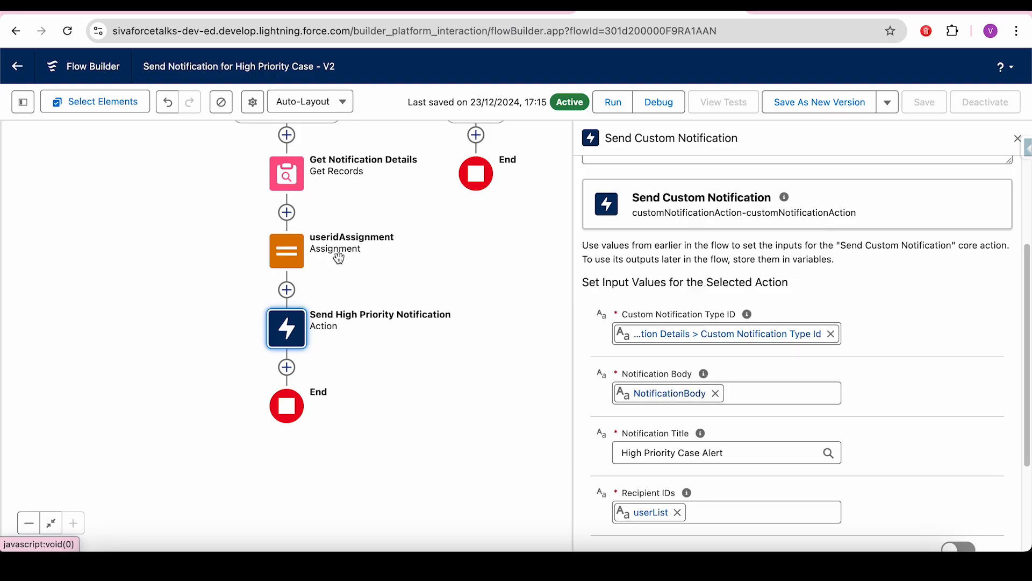
{"action": "left_click", "coordinate": [27, 106]}
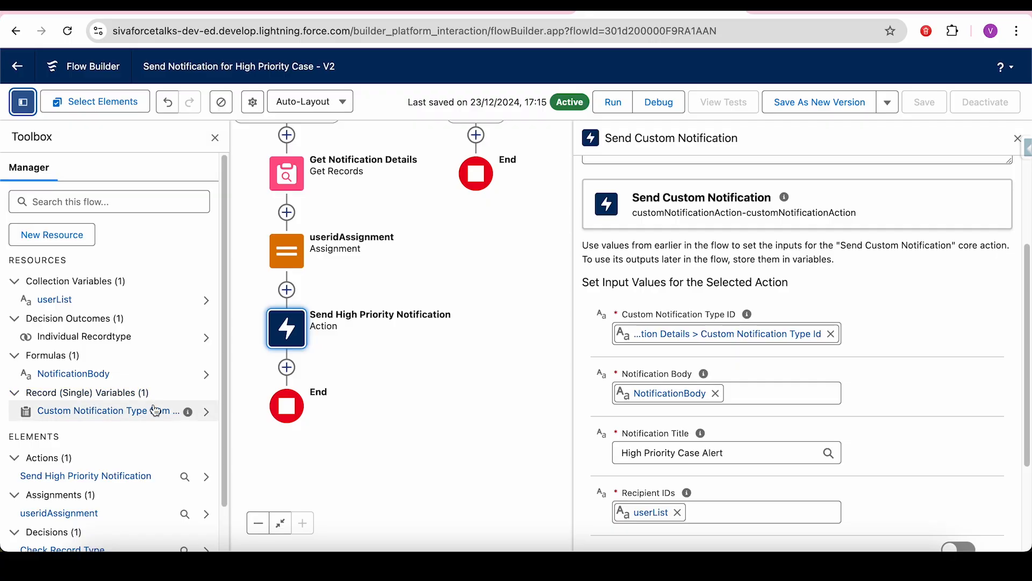
{"action": "left_click", "coordinate": [60, 378]}
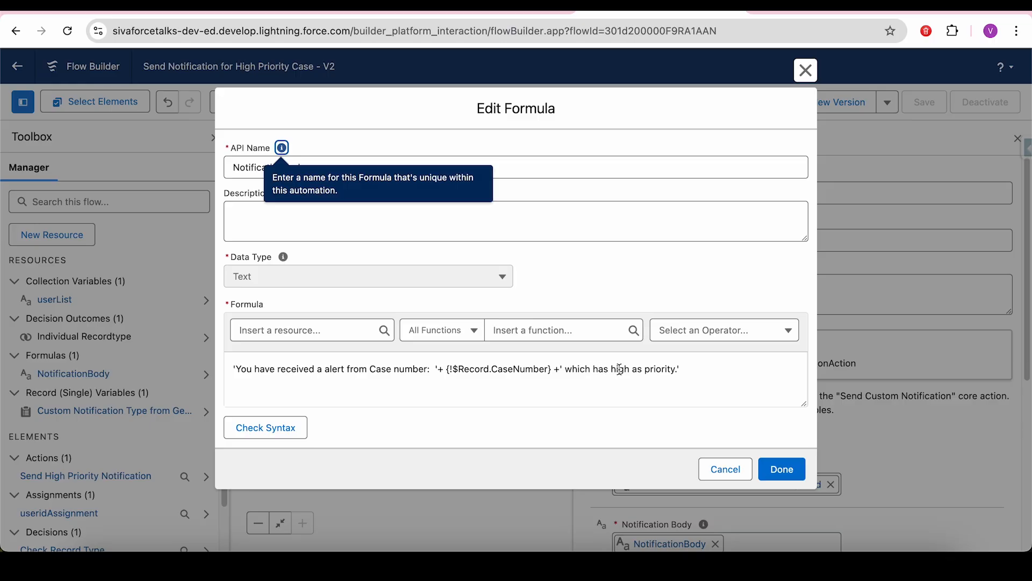
{"action": "left_click", "coordinate": [725, 470]}
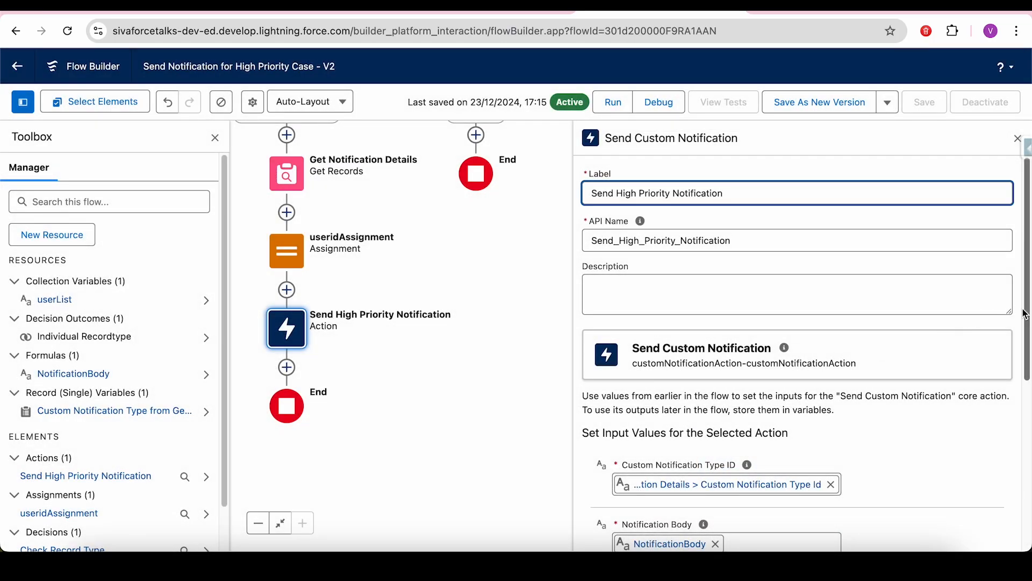
{"action": "scroll", "coordinate": [796, 376], "scroll_direction": "down", "scroll_amount": 3}
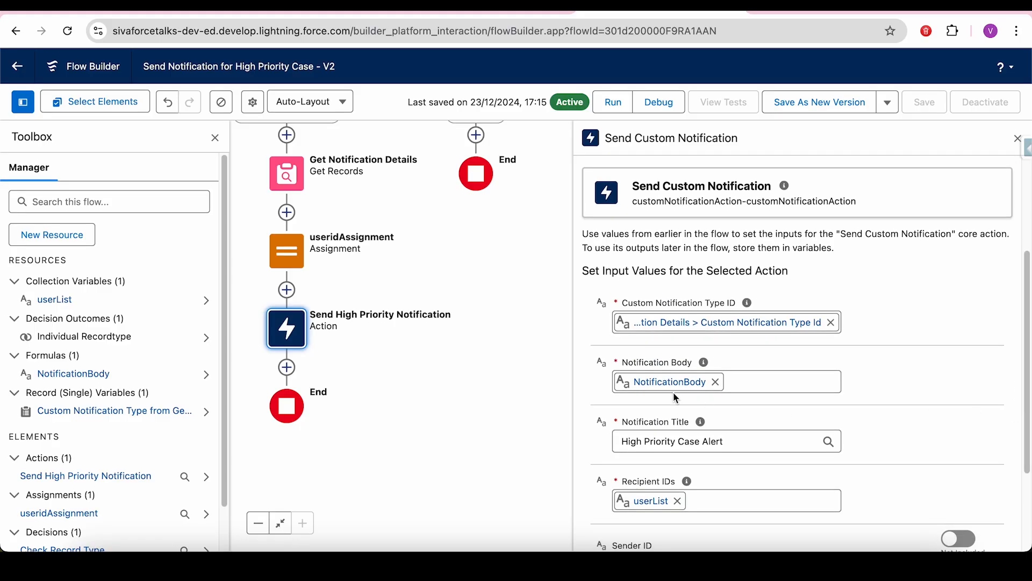
{"action": "left_click_drag", "start_coordinate": [745, 437], "coordinate": [616, 445]}
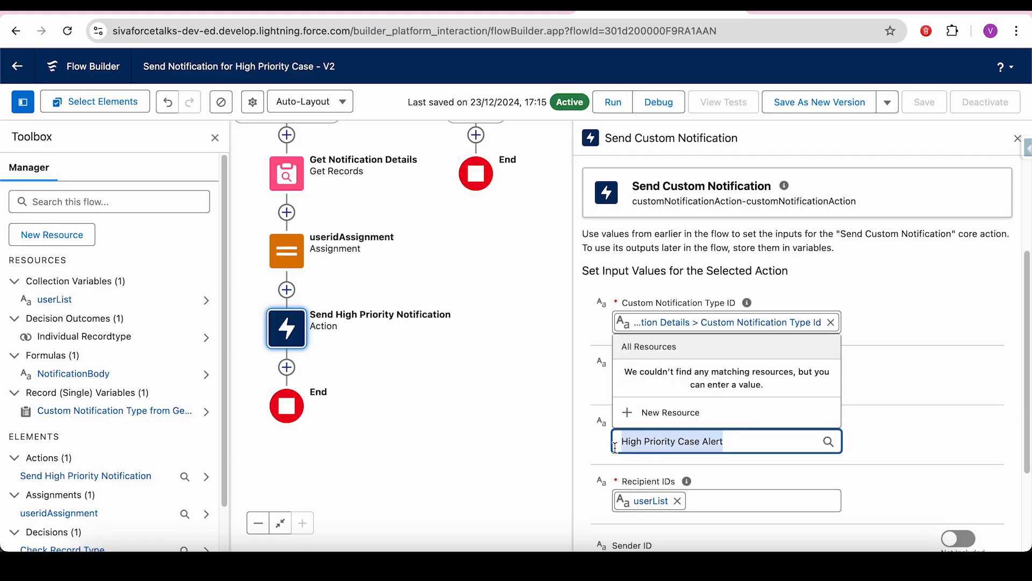
{"action": "left_click", "coordinate": [743, 466]}
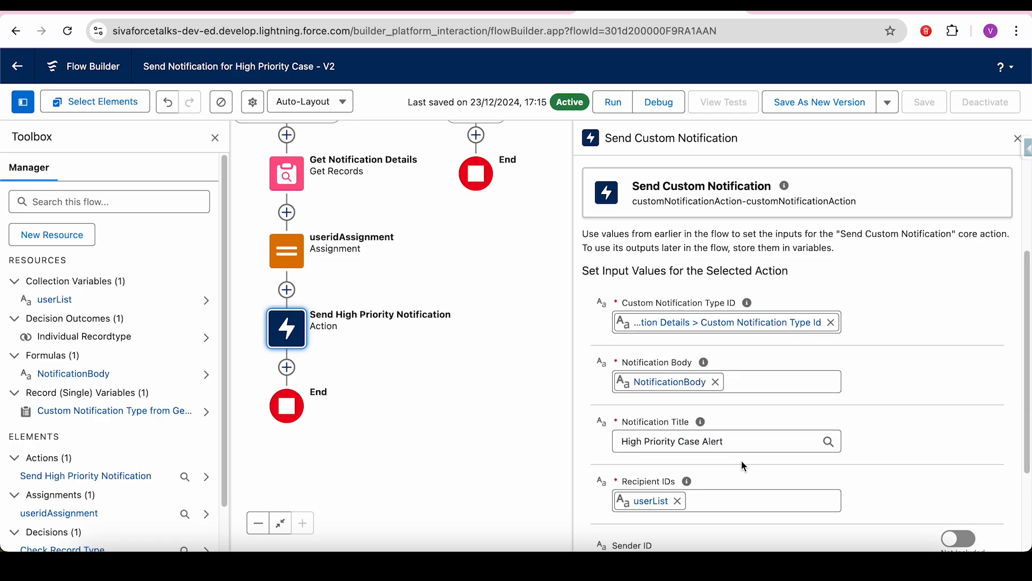
{"action": "scroll", "coordinate": [1020, 477], "scroll_direction": "down", "scroll_amount": 3}
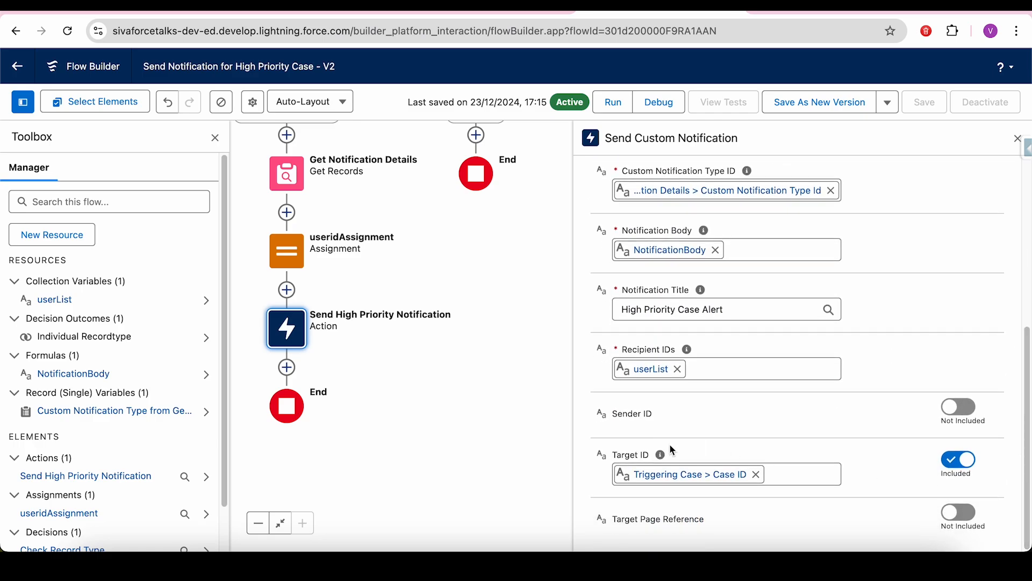
{"action": "left_click", "coordinate": [657, 374]}
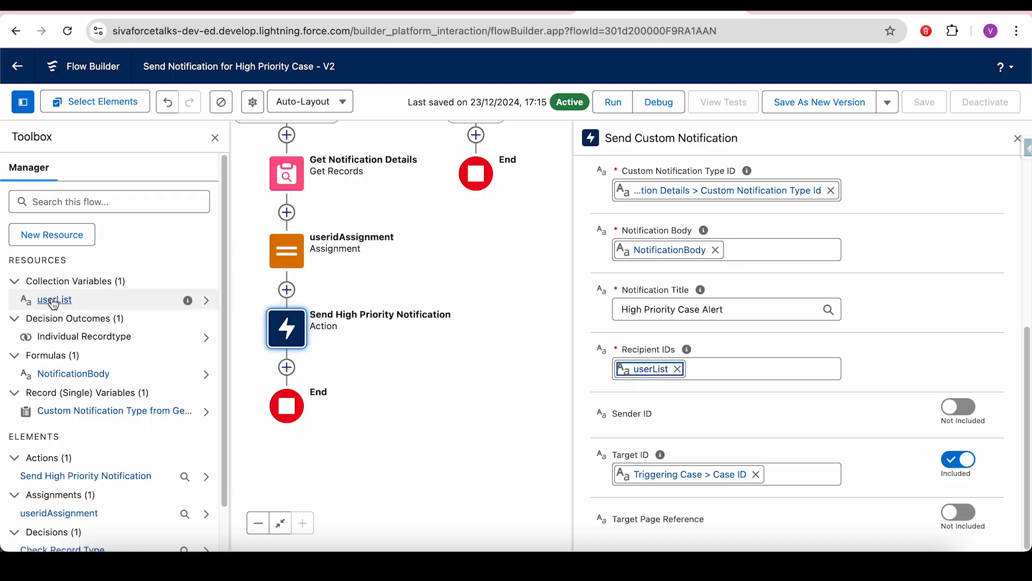
- Try a new multi-value variable resource, then discard it
{"action": "left_click", "coordinate": [56, 235]}
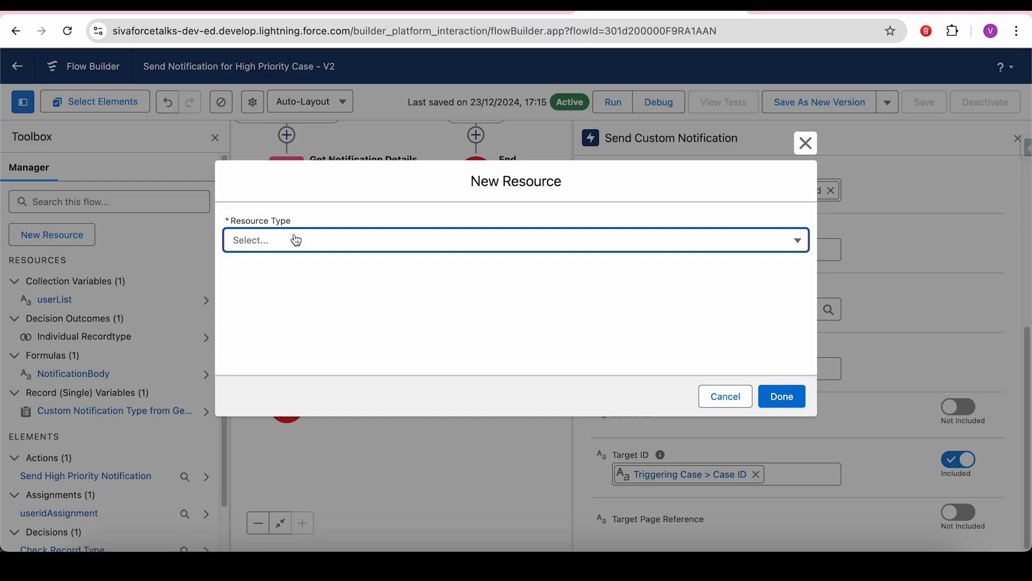
{"action": "left_click", "coordinate": [296, 241]}
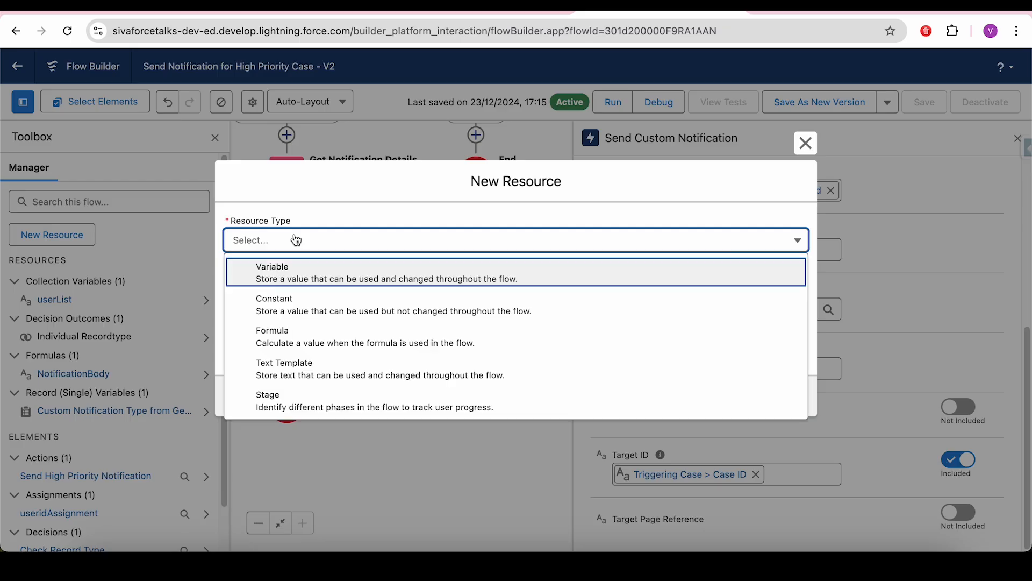
{"action": "left_click", "coordinate": [289, 274]}
{"action": "left_click", "coordinate": [250, 271]}
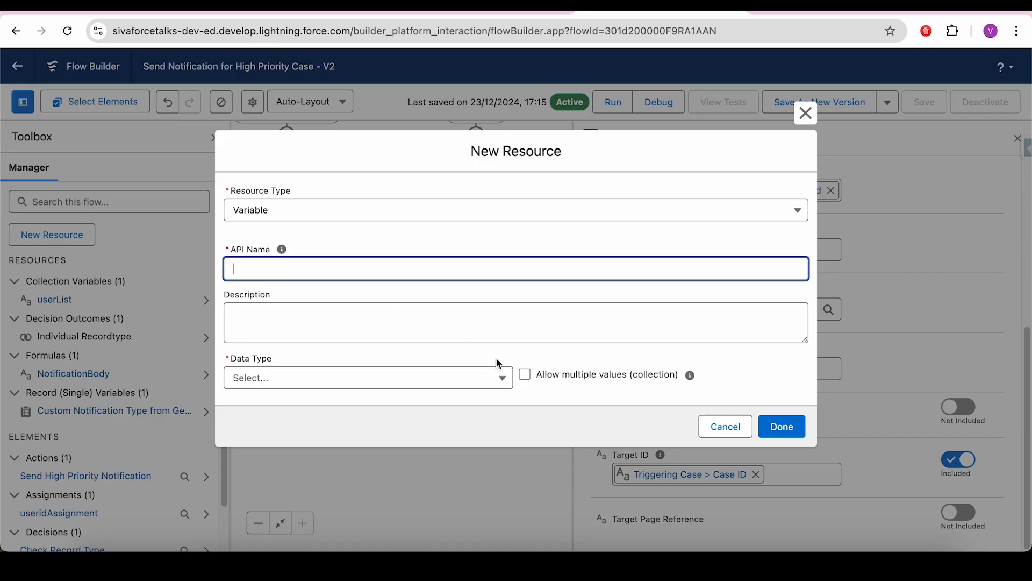
{"action": "left_click_drag", "start_coordinate": [542, 376], "coordinate": [634, 391]}
{"action": "left_click", "coordinate": [527, 382]}
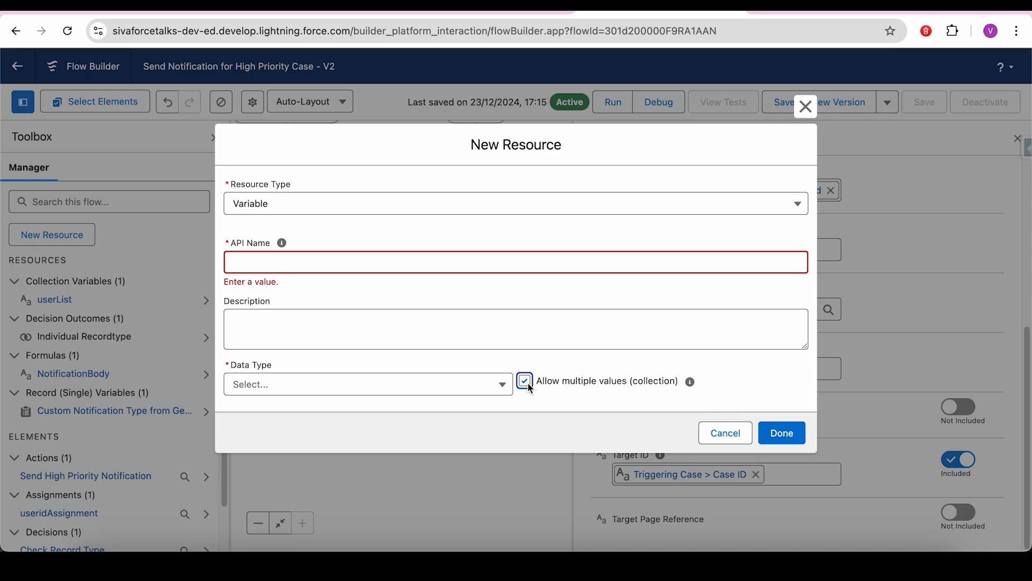
{"action": "left_click", "coordinate": [726, 433]}
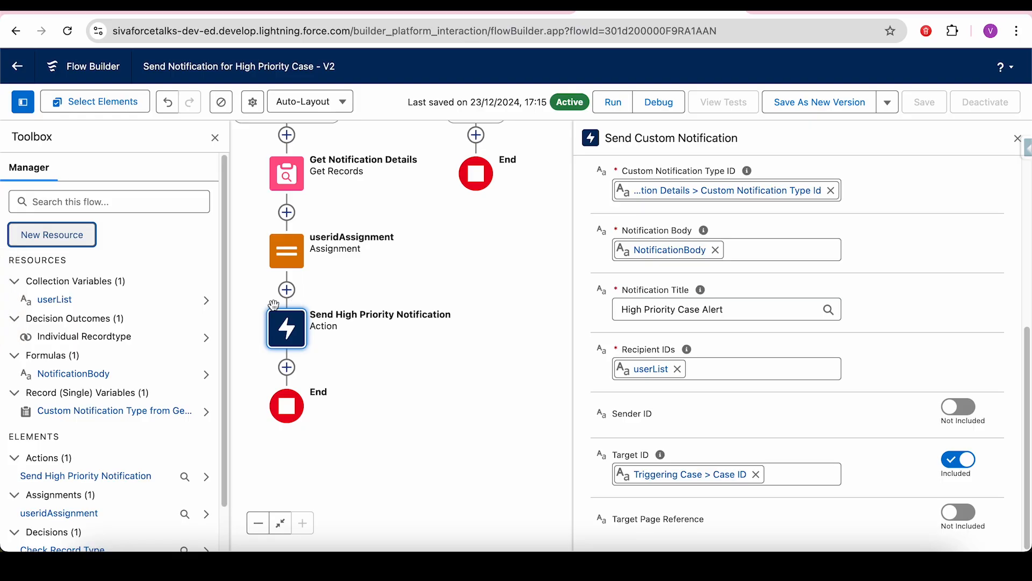
- Confirm userList's variable settings and hide the Toolbox
{"action": "left_click", "coordinate": [56, 302]}
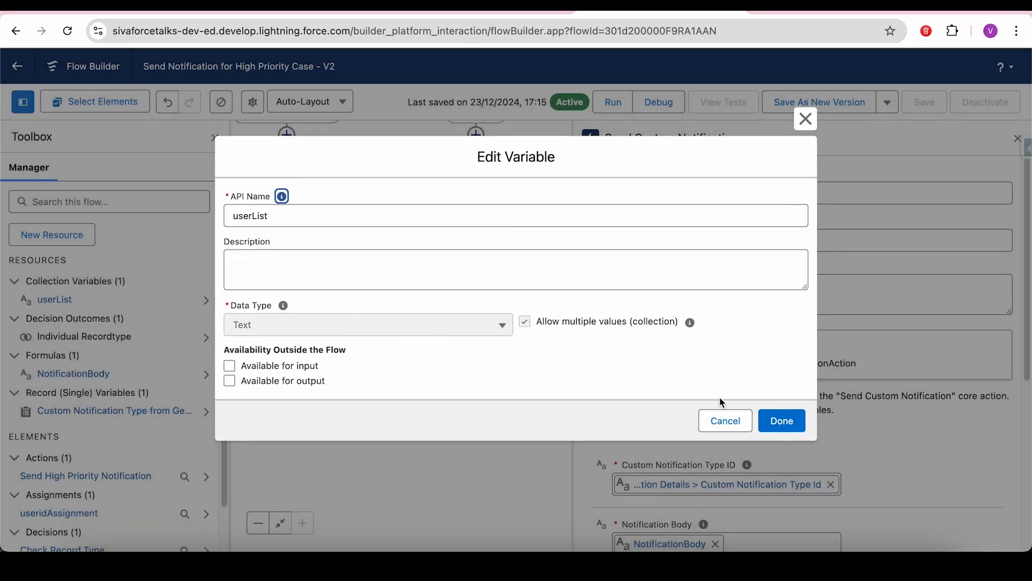
{"action": "left_click", "coordinate": [728, 421]}
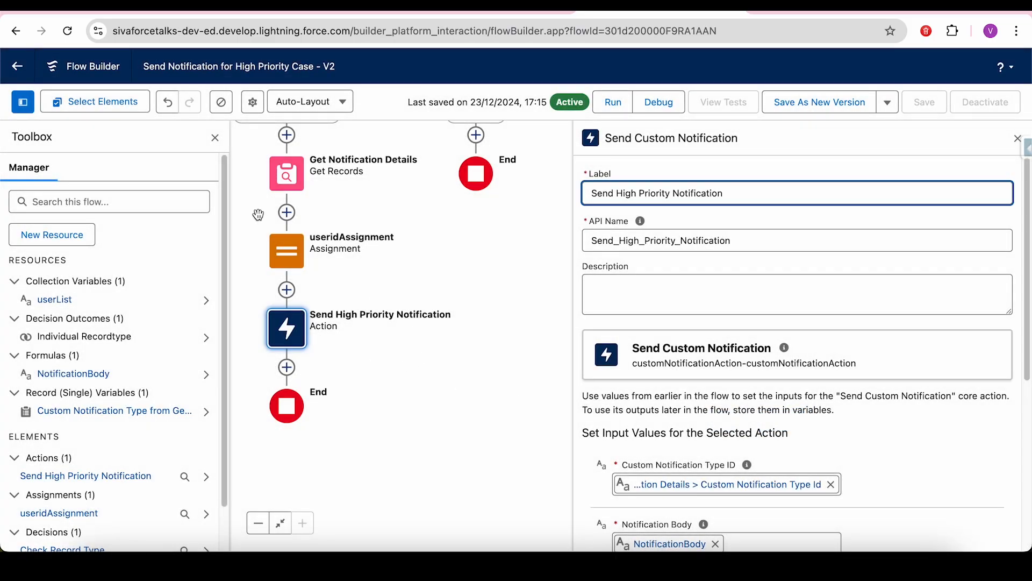
{"action": "left_click", "coordinate": [215, 137]}
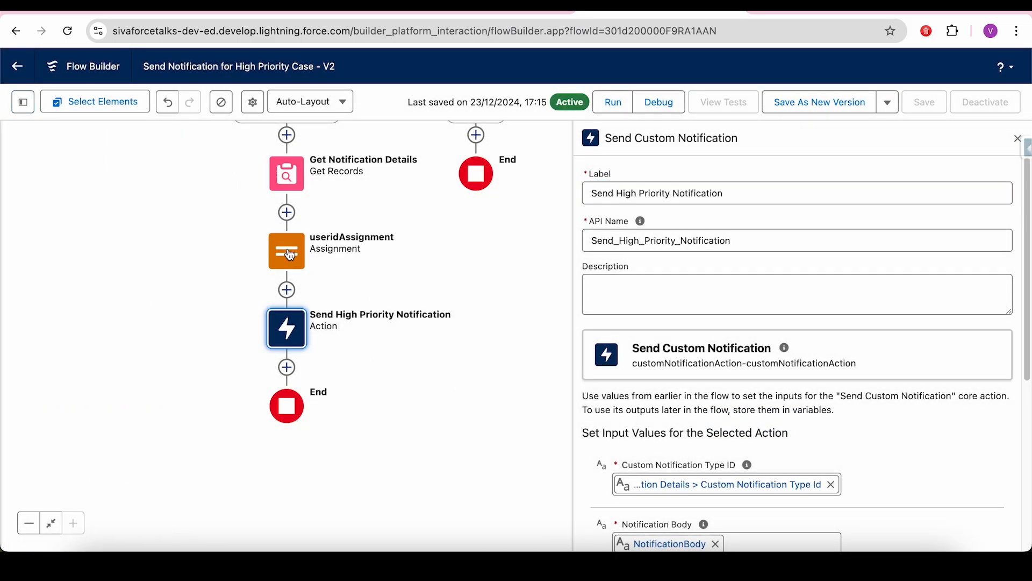
- Keep useridAssignment's operator as Add for Owner ID into userList and close its settings
{"action": "left_click", "coordinate": [369, 243]}
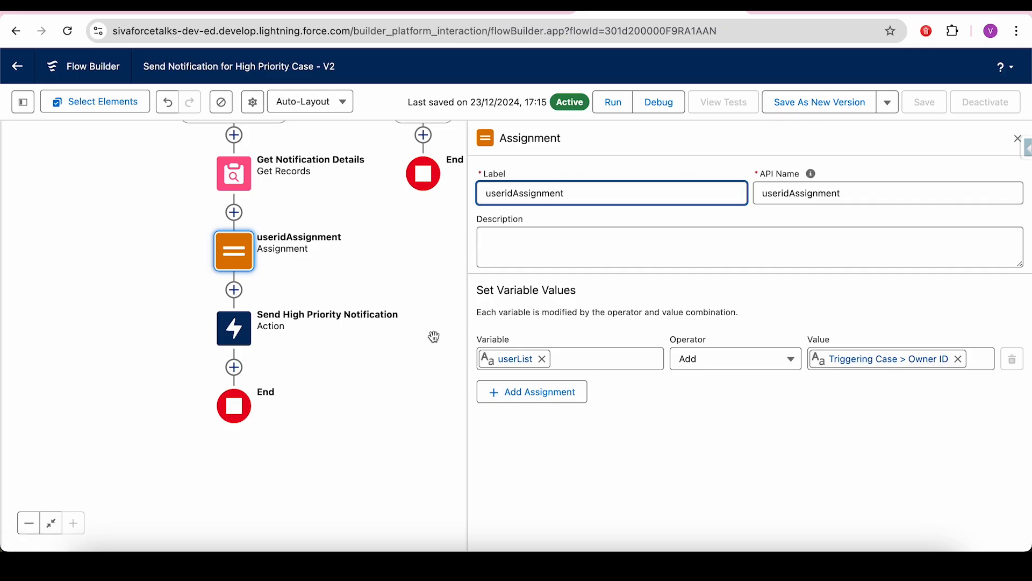
{"action": "left_click", "coordinate": [725, 368]}
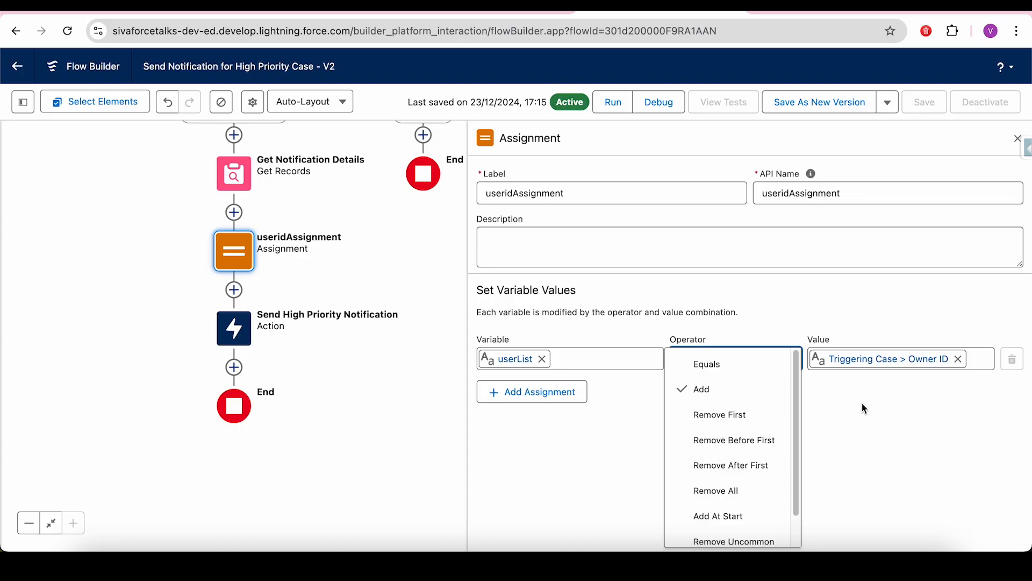
{"action": "left_click", "coordinate": [876, 401]}
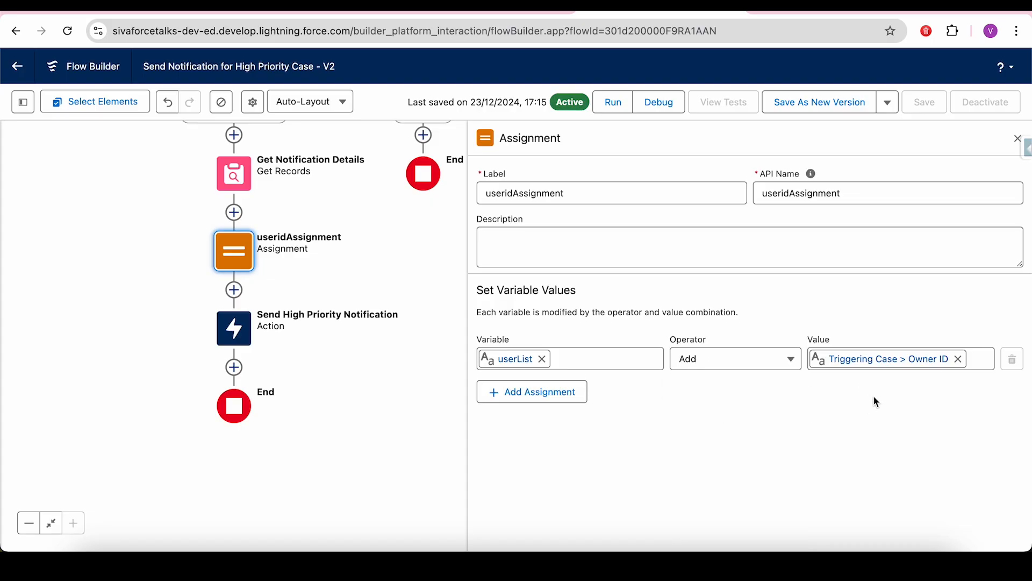
{"action": "left_click", "coordinate": [1017, 139]}
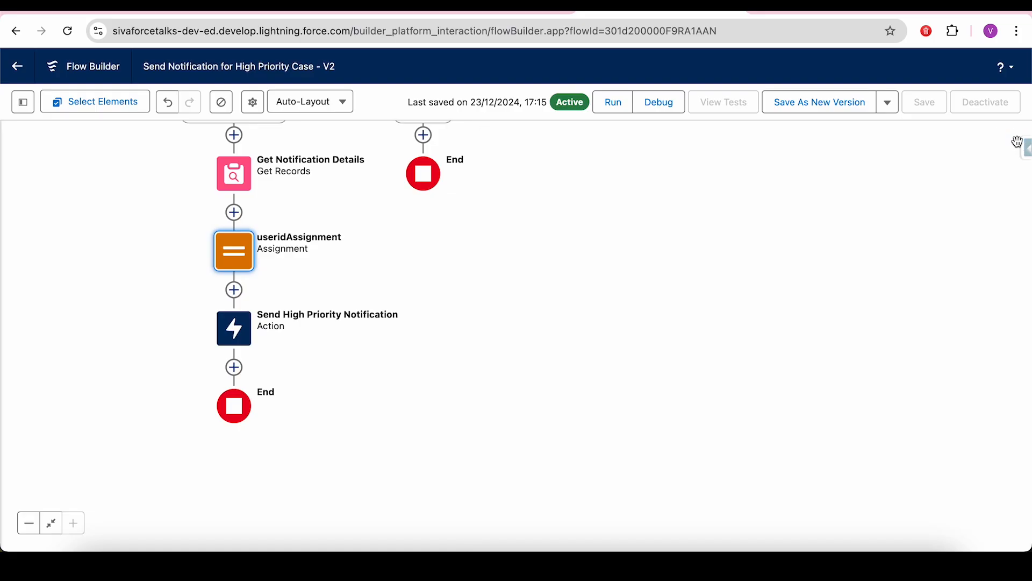
- Review the notification action's title, userList recipients and case target inputs
{"action": "left_click", "coordinate": [232, 326]}
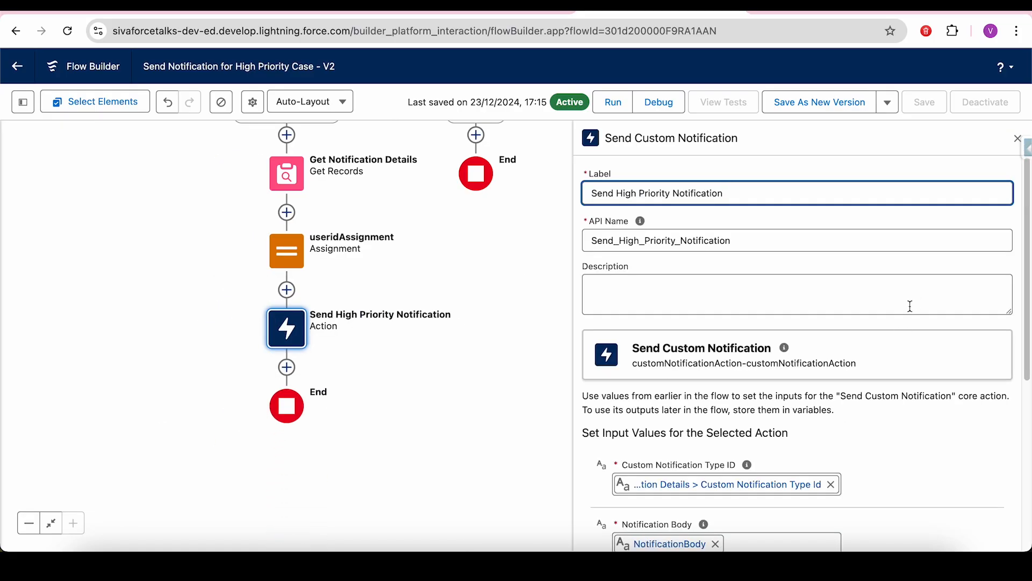
{"action": "left_click_drag", "start_coordinate": [1024, 283], "coordinate": [1024, 452]}
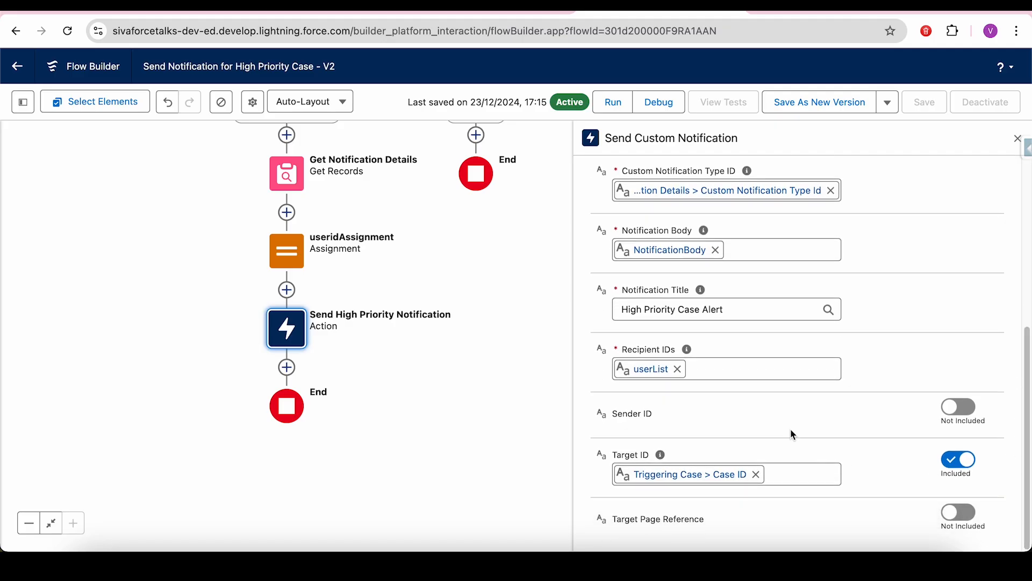
{"action": "mouse_move", "coordinate": [661, 456]}
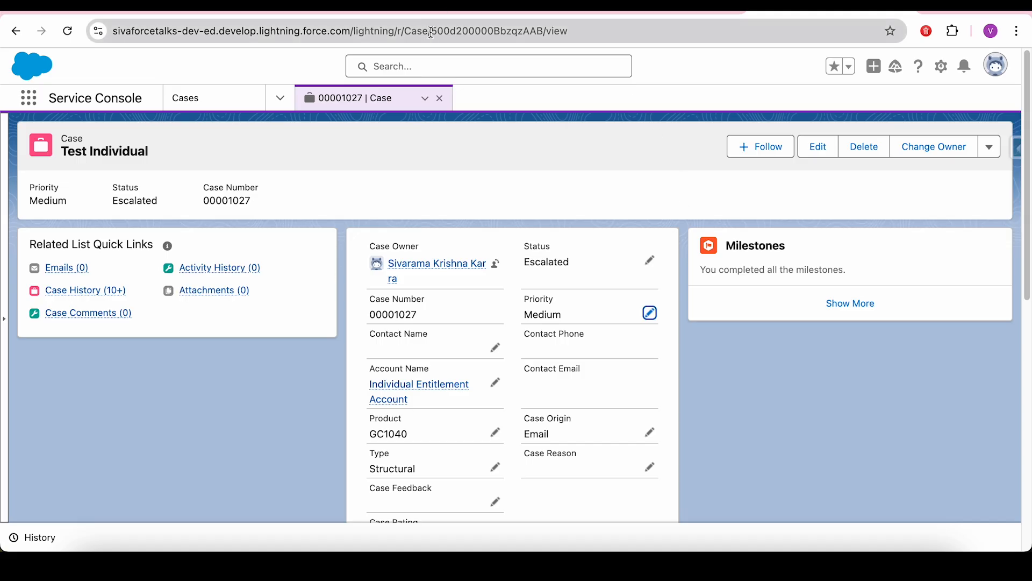
- Change case 00001027's priority to High and save
{"action": "mouse_move", "coordinate": [428, 394]}
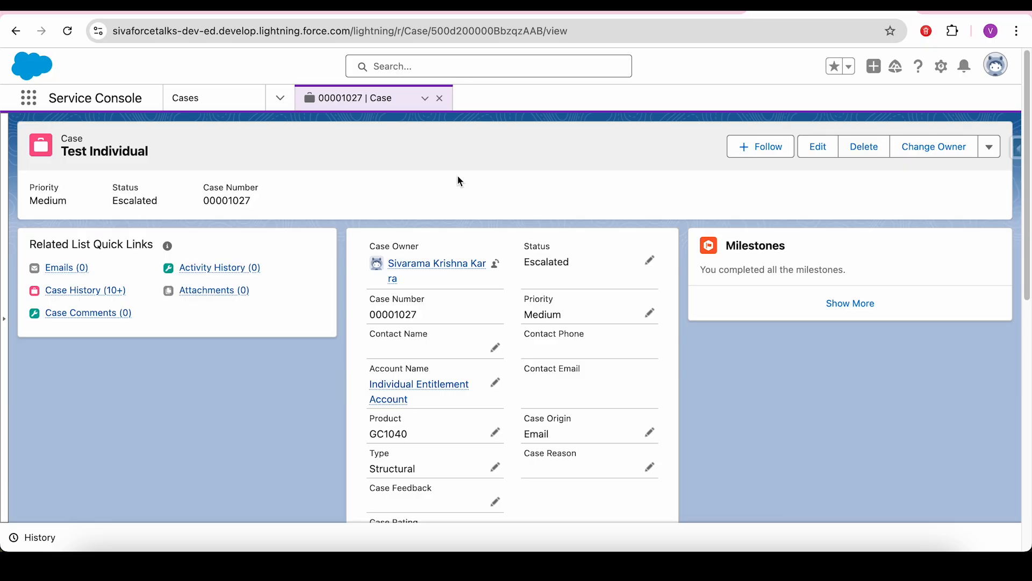
{"action": "left_click", "coordinate": [556, 310]}
{"action": "double_click", "coordinate": [556, 310]}
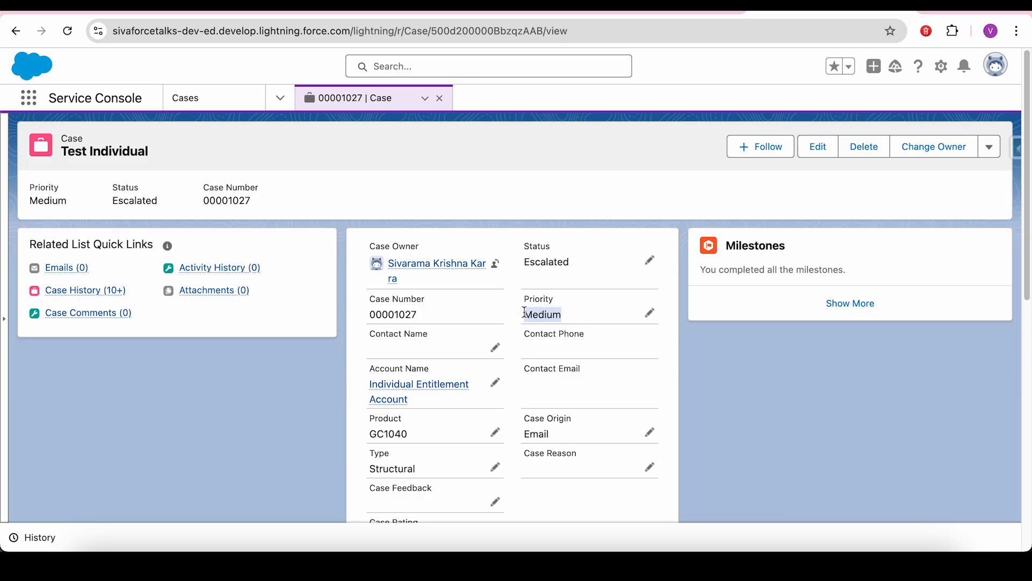
{"action": "left_click", "coordinate": [649, 314]}
{"action": "left_click", "coordinate": [590, 347]}
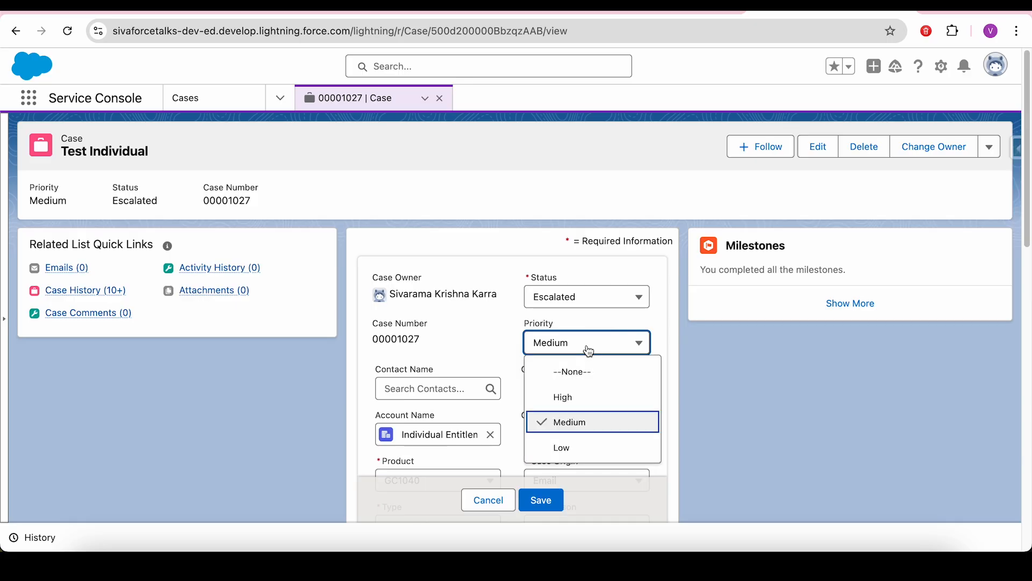
{"action": "left_click", "coordinate": [591, 397]}
{"action": "left_click", "coordinate": [553, 500]}
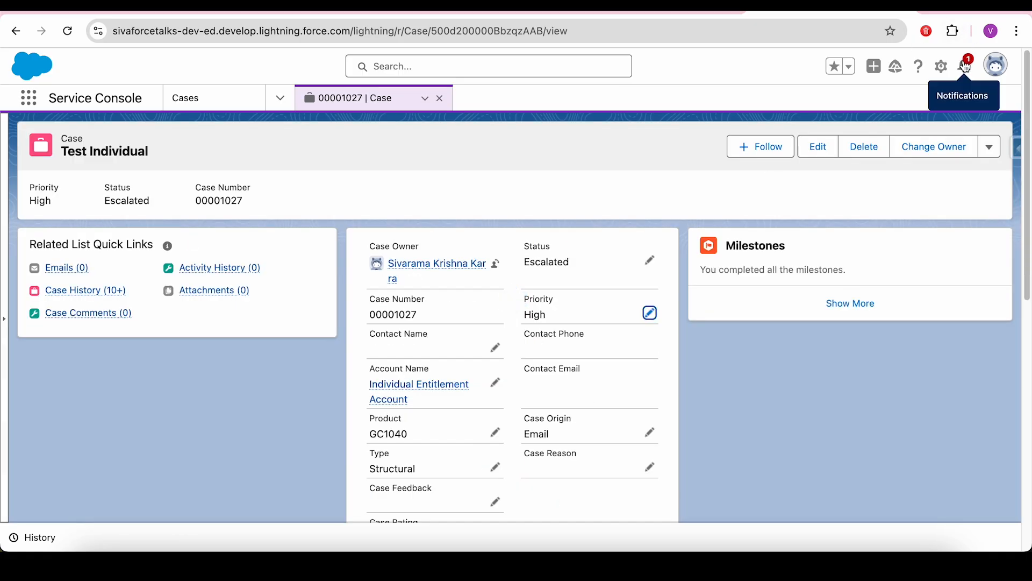
- Confirm the High Priority Case Alert notification, then set the case status to New and save
{"action": "left_click", "coordinate": [967, 66]}
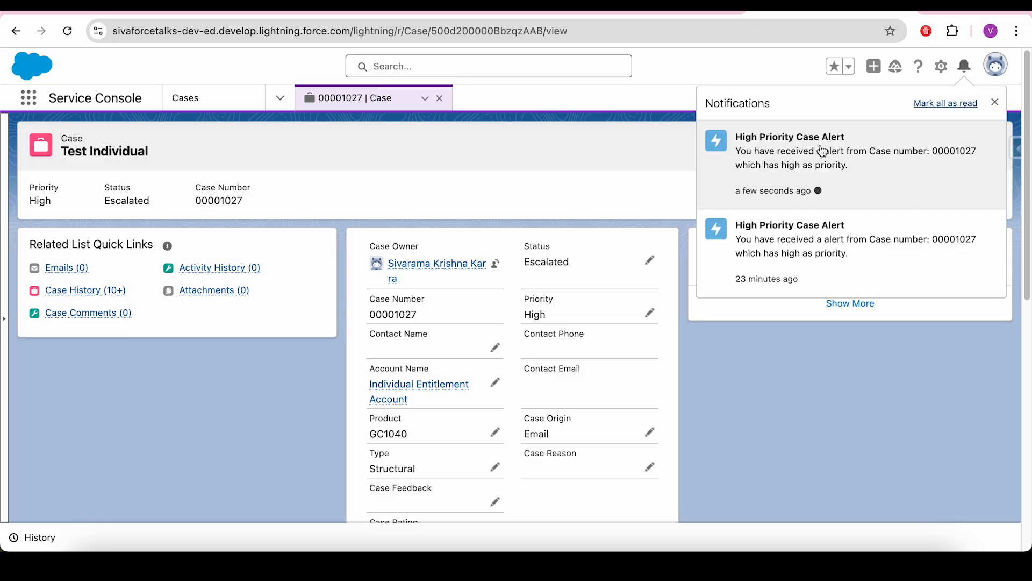
{"action": "left_click", "coordinate": [995, 103]}
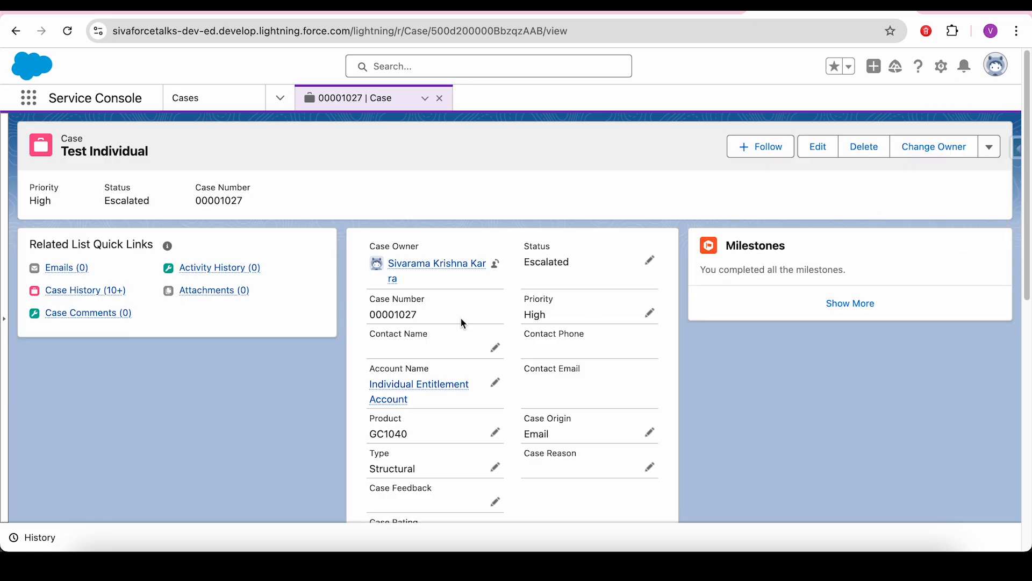
{"action": "left_click", "coordinate": [650, 265]}
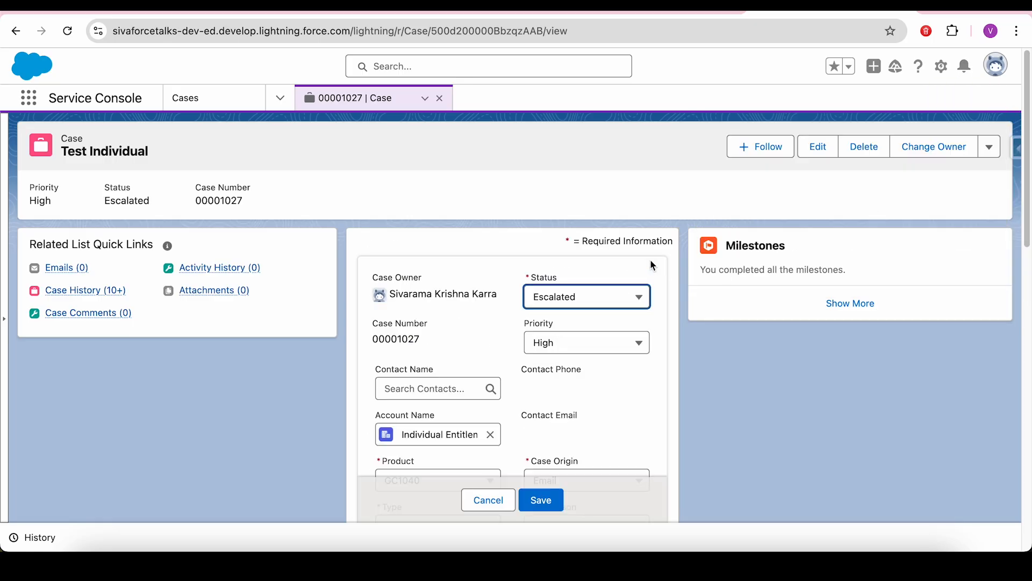
{"action": "left_click", "coordinate": [576, 300]}
{"action": "left_click", "coordinate": [570, 352]}
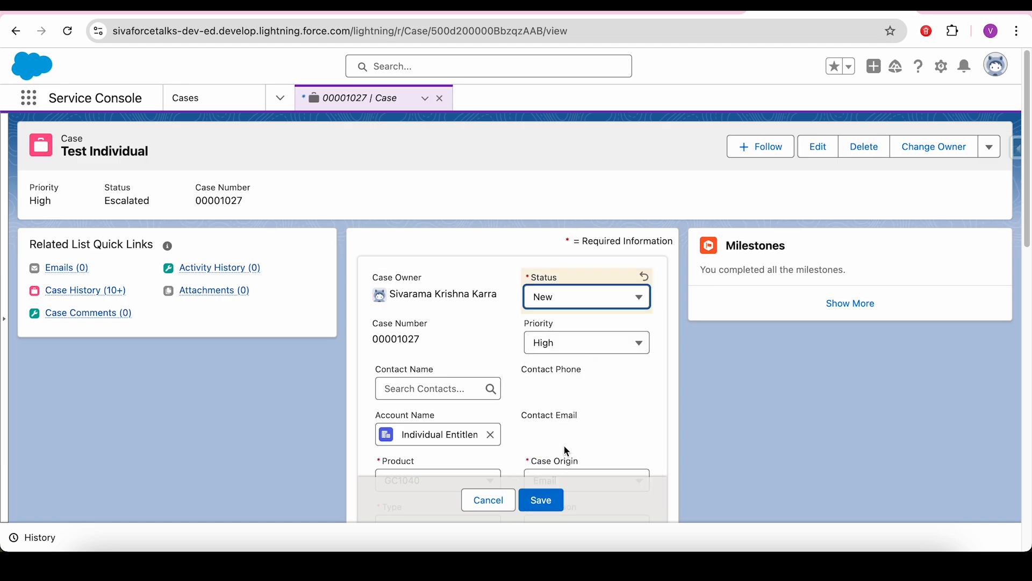
{"action": "left_click", "coordinate": [548, 496]}
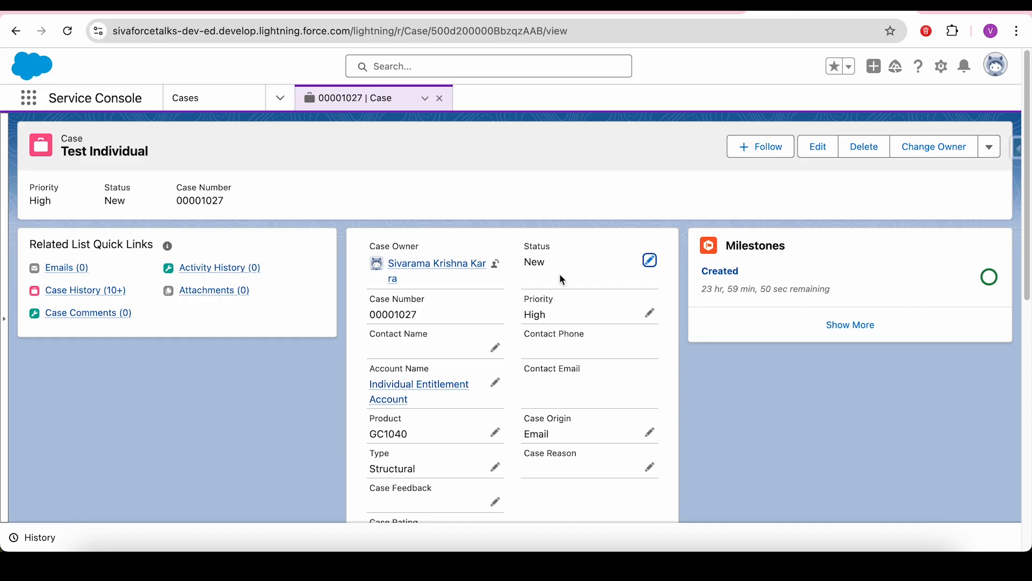
- Change case 00001027's Status picklist back to Escalated and save the record
{"action": "left_click", "coordinate": [649, 261]}
{"action": "left_click", "coordinate": [580, 299]}
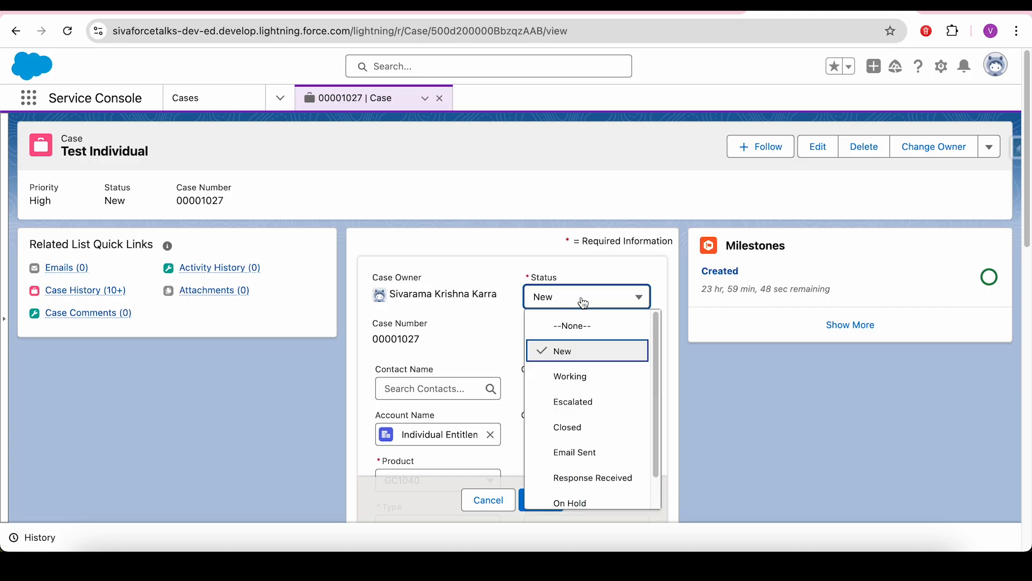
{"action": "left_click", "coordinate": [579, 399]}
{"action": "left_click", "coordinate": [554, 499]}
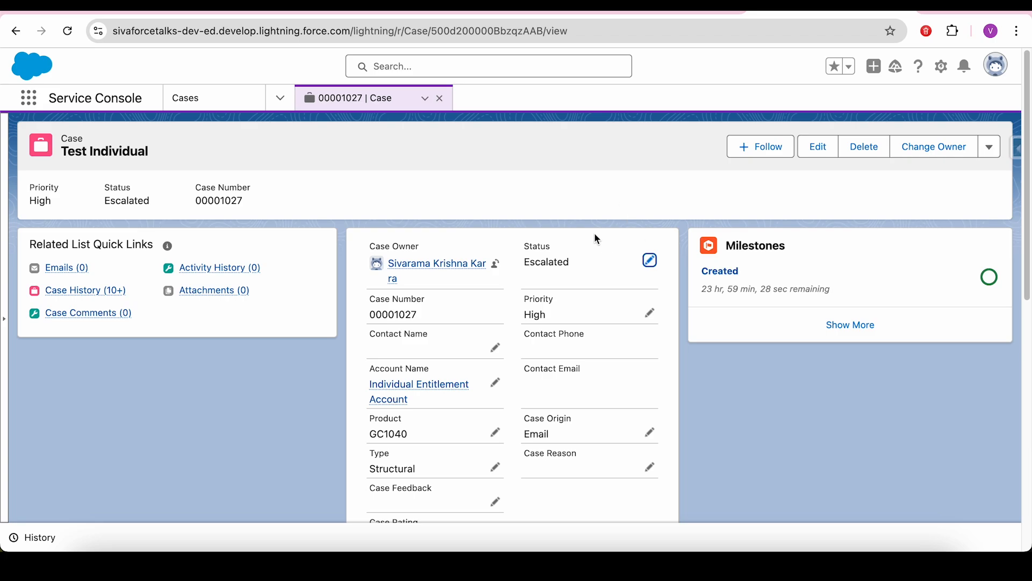
{"action": "left_click_drag", "start_coordinate": [523, 304], "coordinate": [569, 309]}
- Switch to the scenario presentation and advance past Scenario 3 to the Scenario 4 slide
{"action": "key", "text": "ctrl+Tab"}
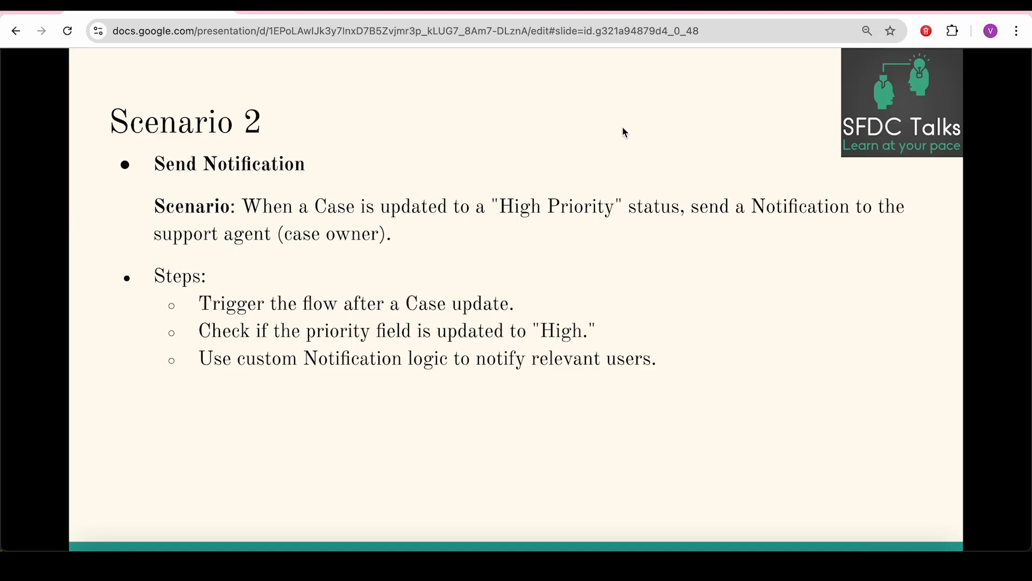
{"action": "key", "text": "Right"}
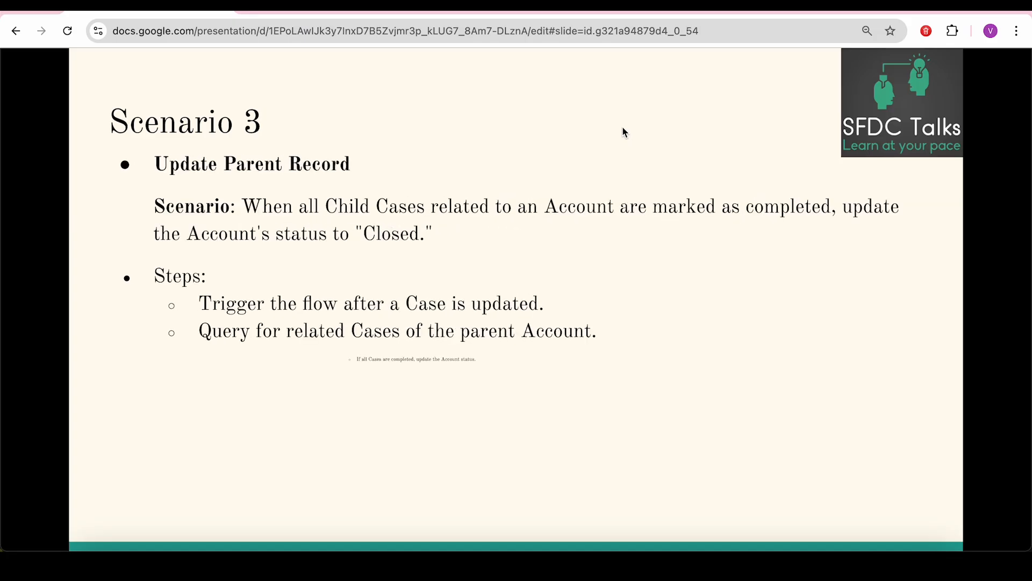
{"action": "key", "text": "Right"}
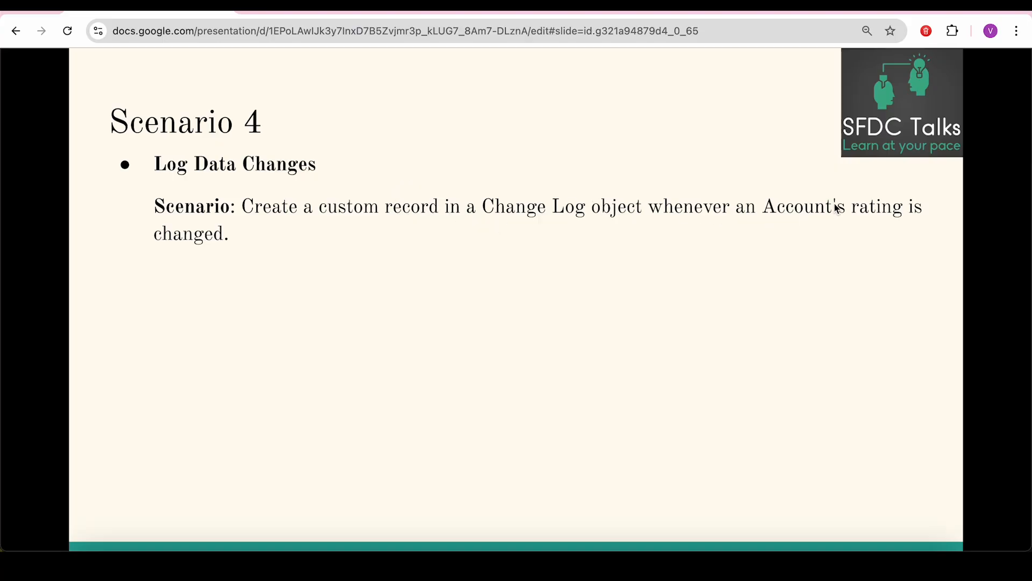
- Reveal the Scenario 4 Steps heading and its three bullets, then return to the Salesforce case
{"action": "left_click", "coordinate": [278, 266]}
{"action": "left_click", "coordinate": [278, 267]}
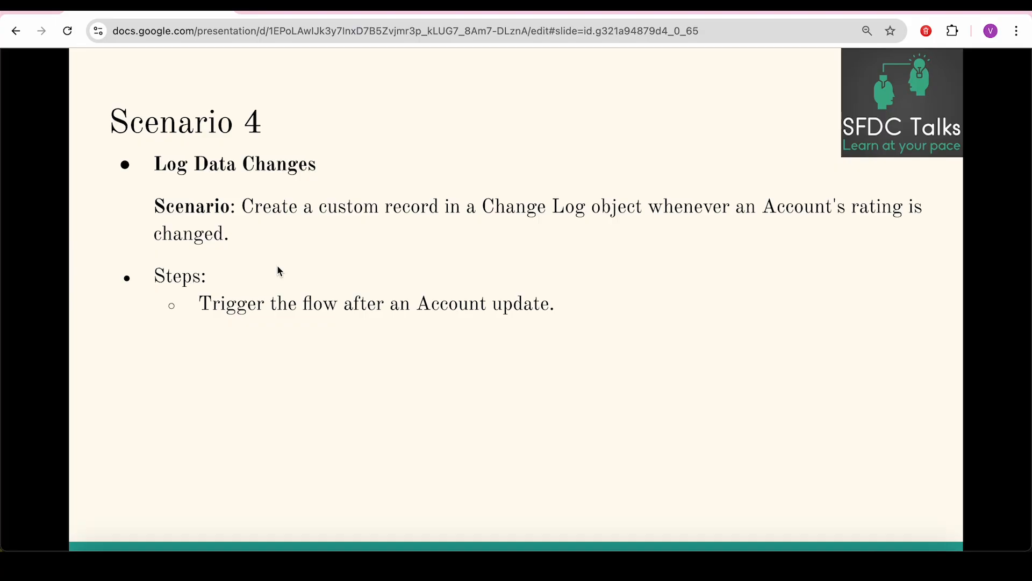
{"action": "key", "text": "Right"}
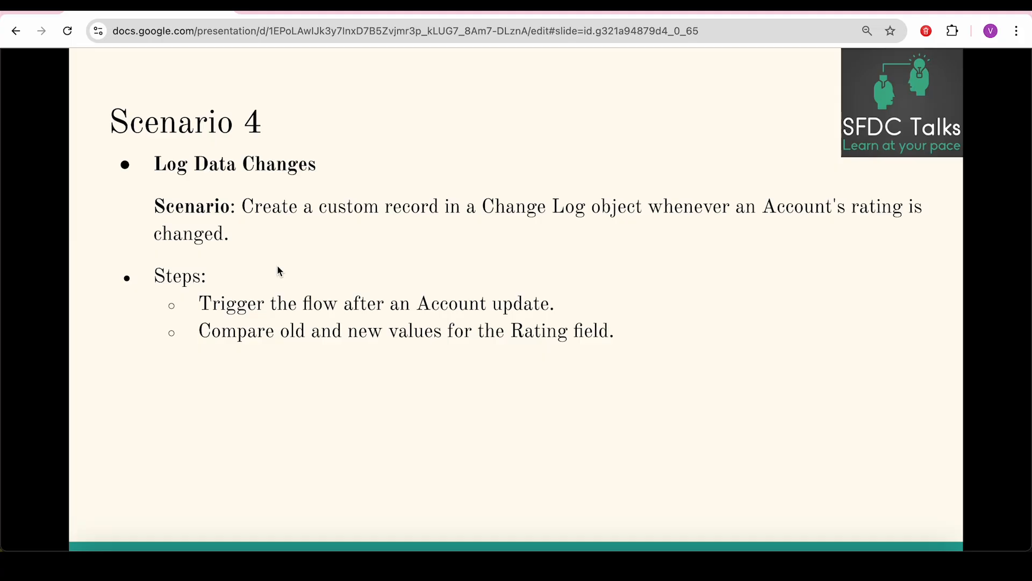
{"action": "key", "text": "Right"}
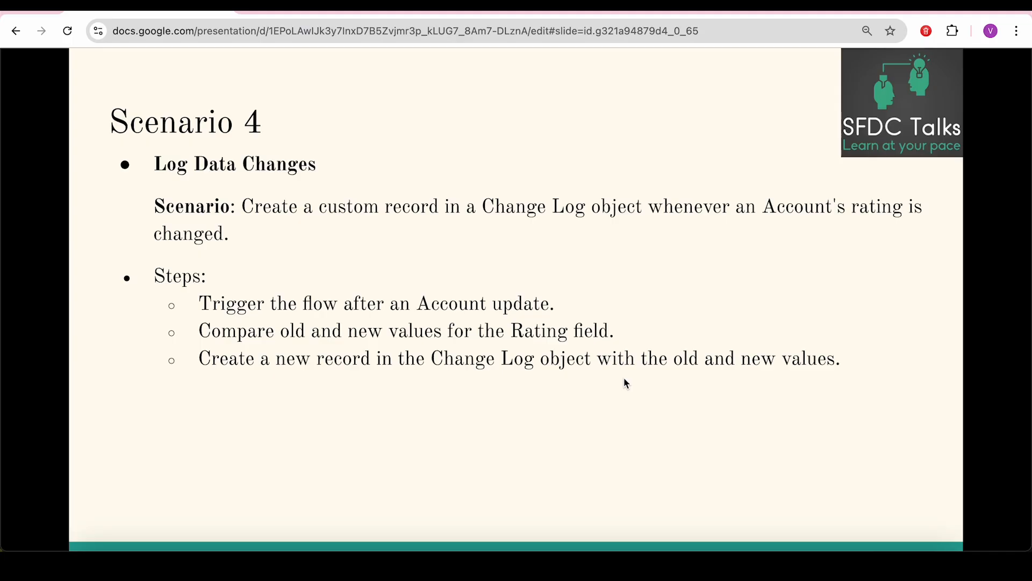
{"action": "key", "text": "ctrl+shift+Tab"}
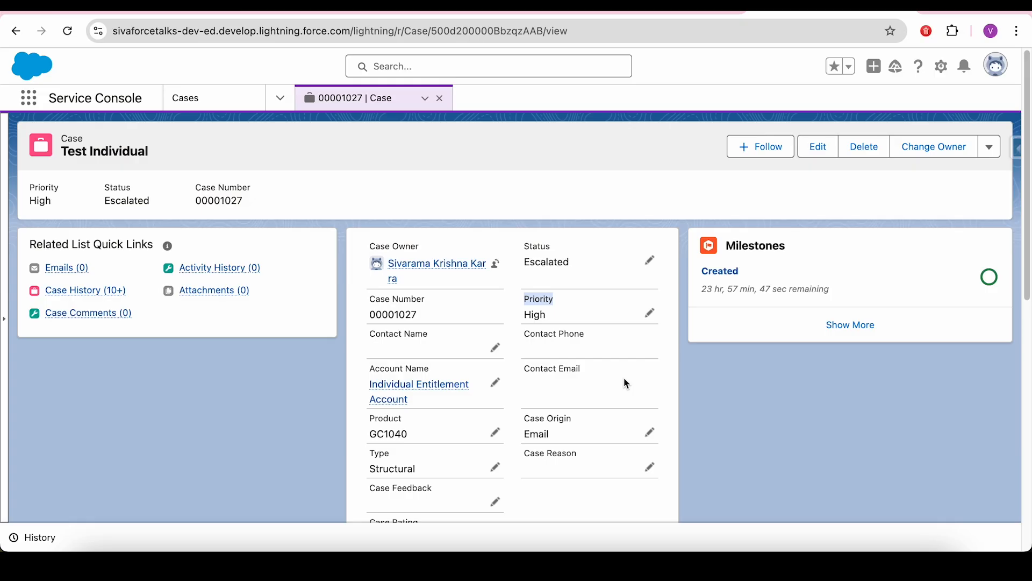
- Go to the Accounts list, open the Log Account Change flow, and bring its start element into view
{"action": "left_click", "coordinate": [285, 99]}
{"action": "left_click", "coordinate": [249, 188]}
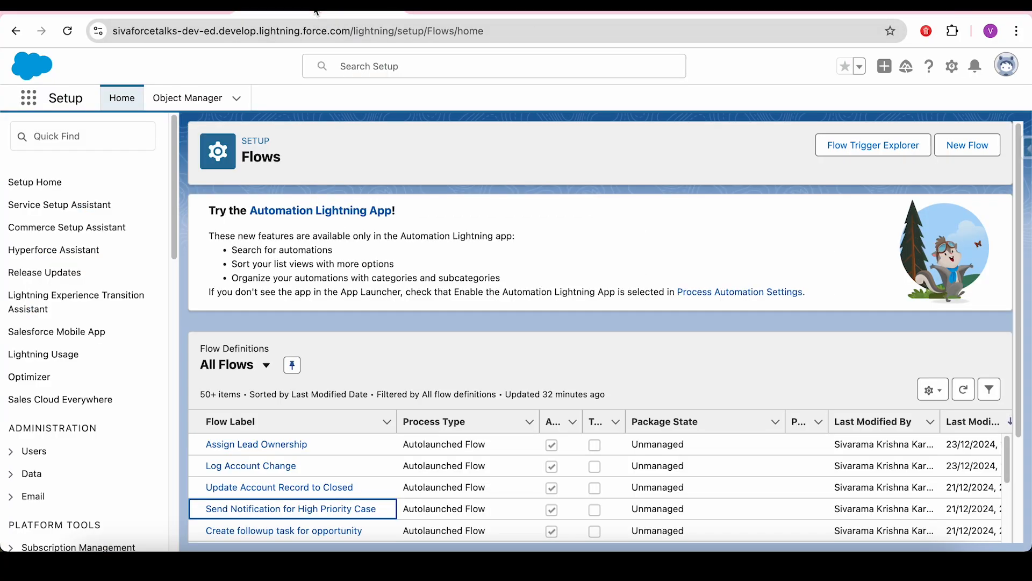
{"action": "left_click", "coordinate": [270, 465]}
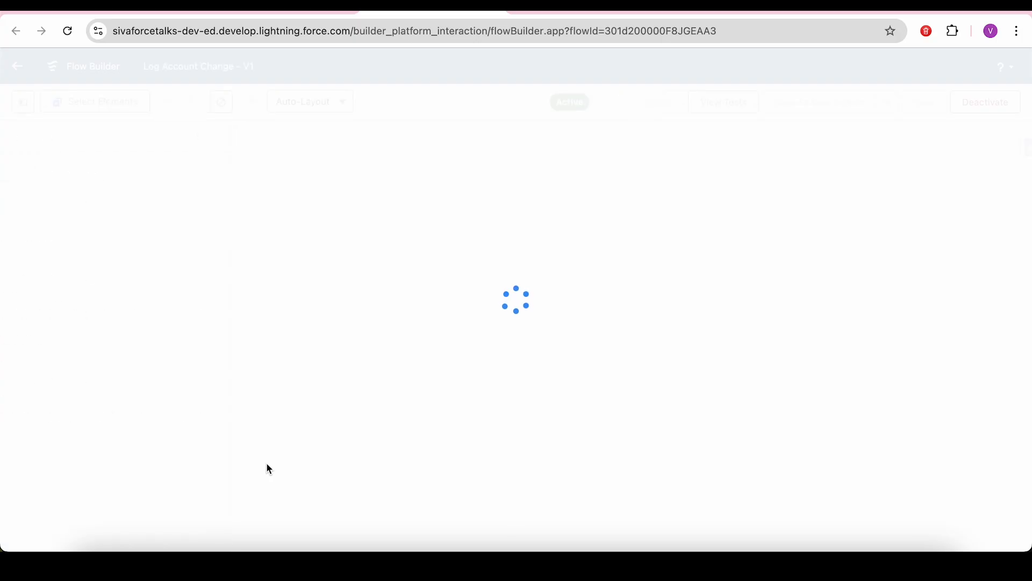
{"action": "left_click_drag", "start_coordinate": [791, 303], "coordinate": [663, 267]}
- Open the start element's trigger settings and set entry conditions to All Conditions Are Met
{"action": "left_click", "coordinate": [491, 199]}
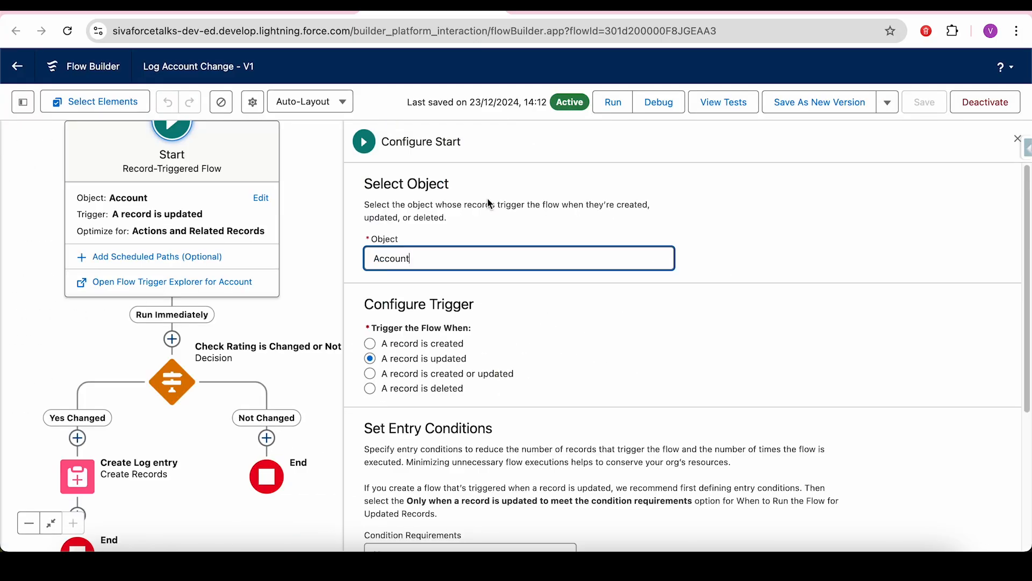
{"action": "left_click_drag", "start_coordinate": [1027, 244], "coordinate": [1008, 307]}
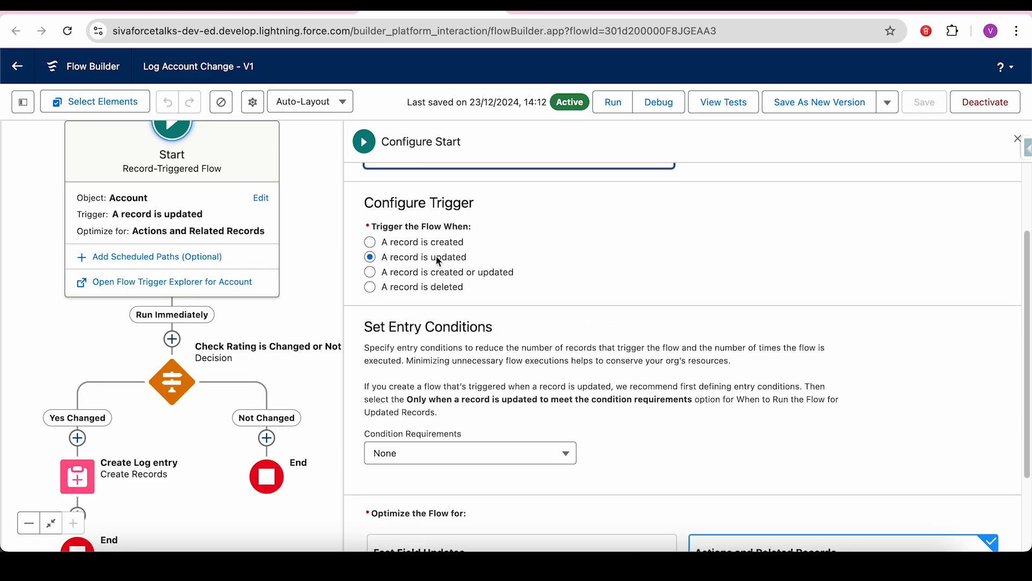
{"action": "left_click", "coordinate": [445, 465]}
{"action": "left_click", "coordinate": [430, 350]}
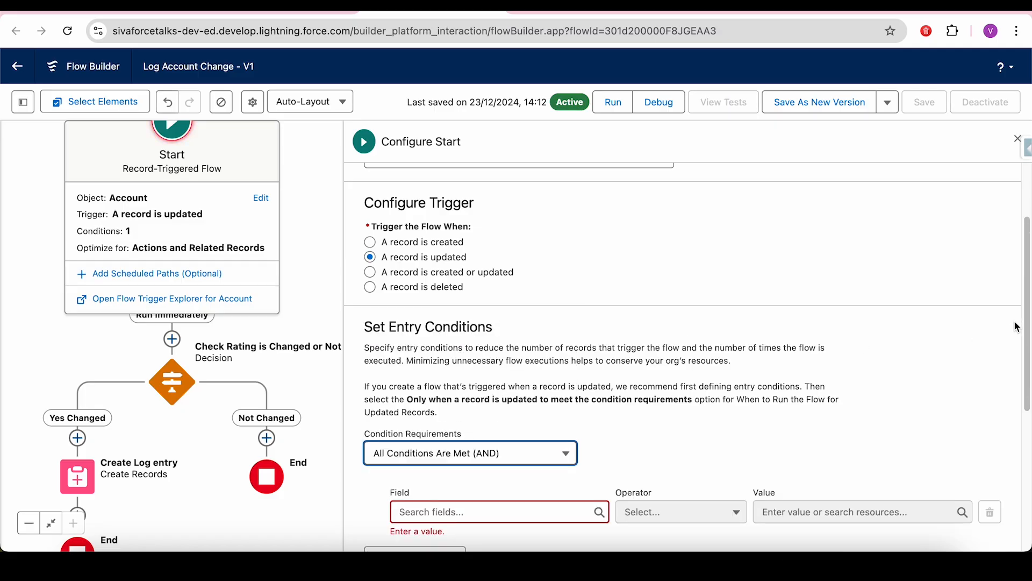
{"action": "scroll", "coordinate": [1016, 339], "scroll_direction": "down", "scroll_amount": 3}
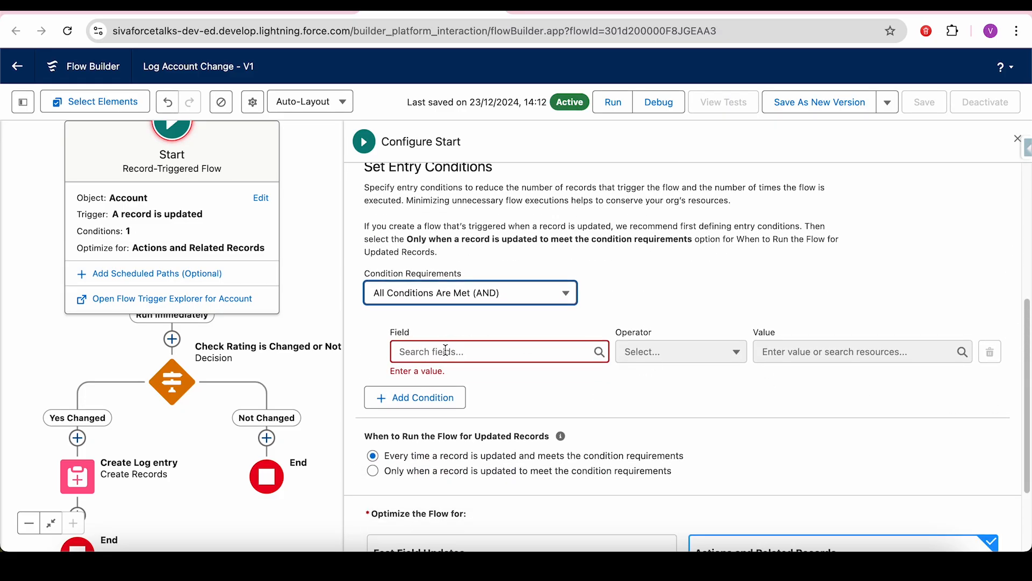
- Add the entry condition Rating Is Changed equals the global True constant
{"action": "left_click", "coordinate": [446, 350]}
{"action": "type", "text": "rat"}
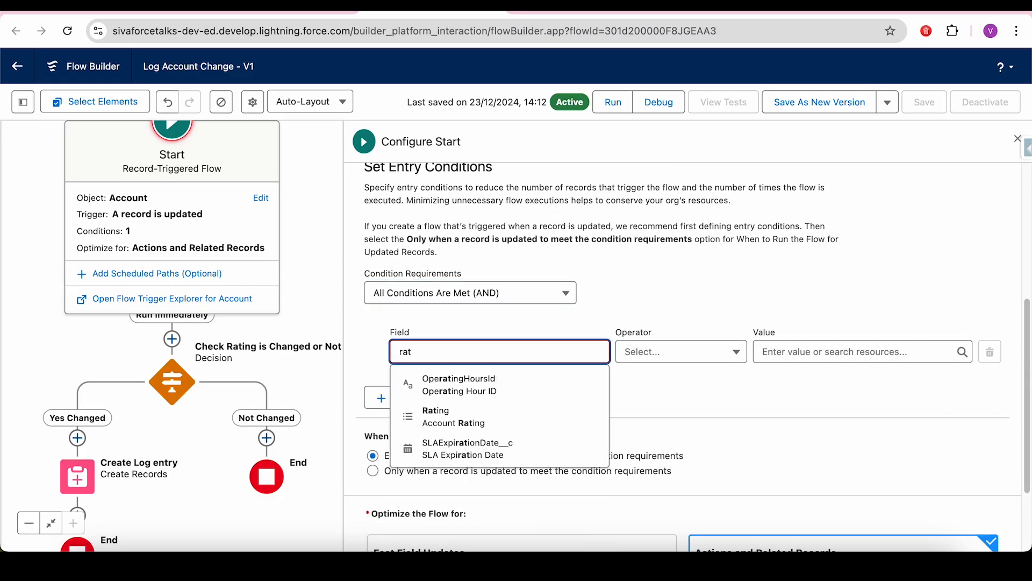
{"action": "left_click", "coordinate": [473, 410]}
{"action": "left_click", "coordinate": [698, 352]}
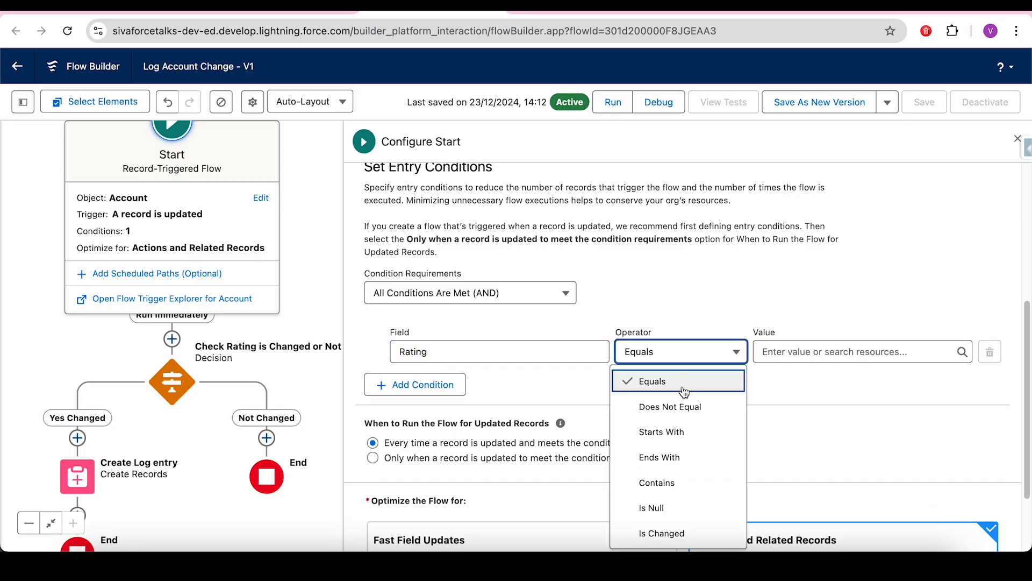
{"action": "left_click", "coordinate": [676, 531]}
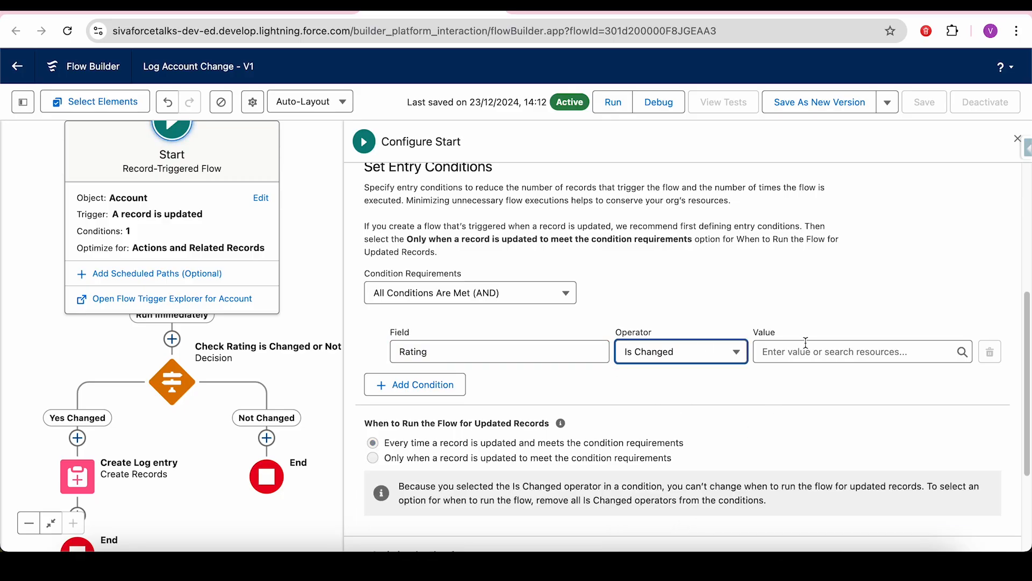
{"action": "left_click", "coordinate": [806, 349]}
{"action": "type", "text": "t.True"}
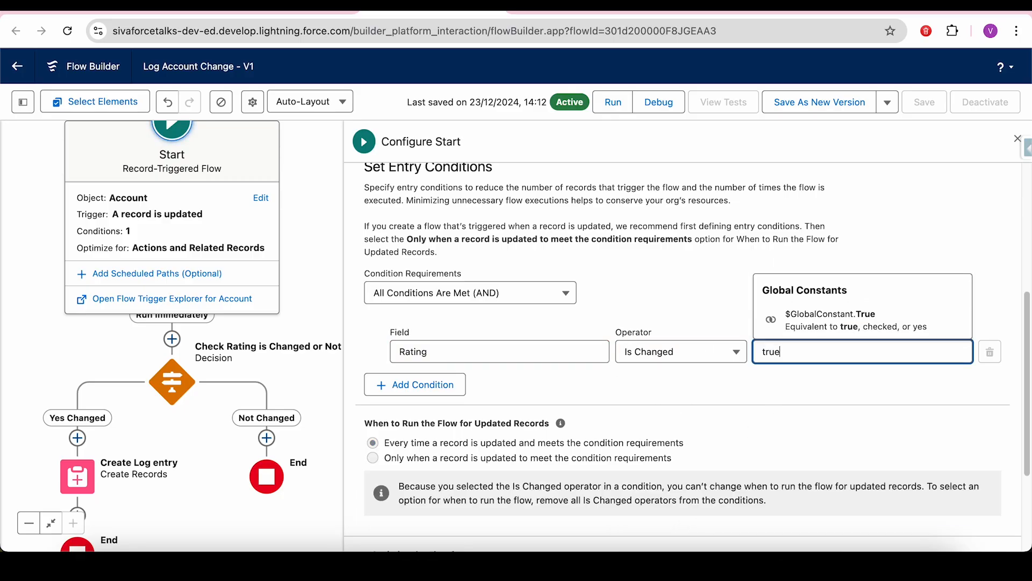
{"action": "left_click", "coordinate": [874, 322]}
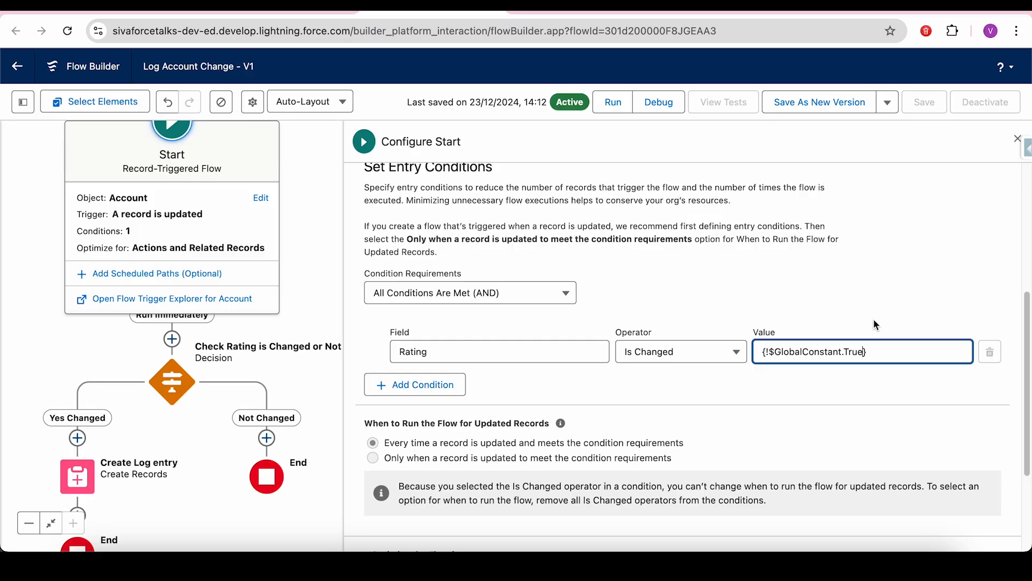
- Change Condition Requirements to None, removing the Rating condition, and close the start configuration
{"action": "left_click", "coordinate": [532, 293]}
{"action": "left_click", "coordinate": [475, 318]}
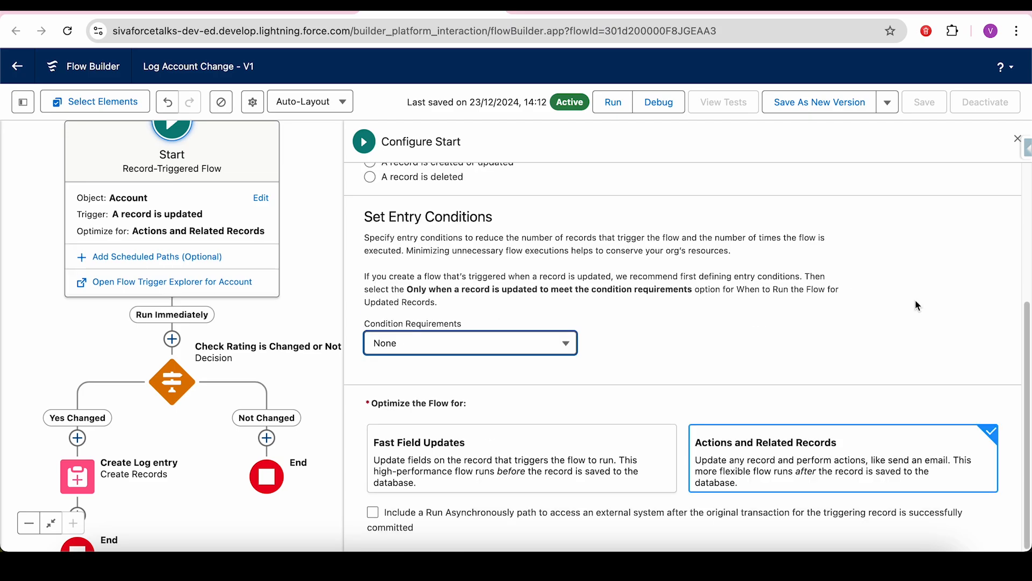
{"action": "left_click_drag", "start_coordinate": [887, 238], "coordinate": [1003, 275]}
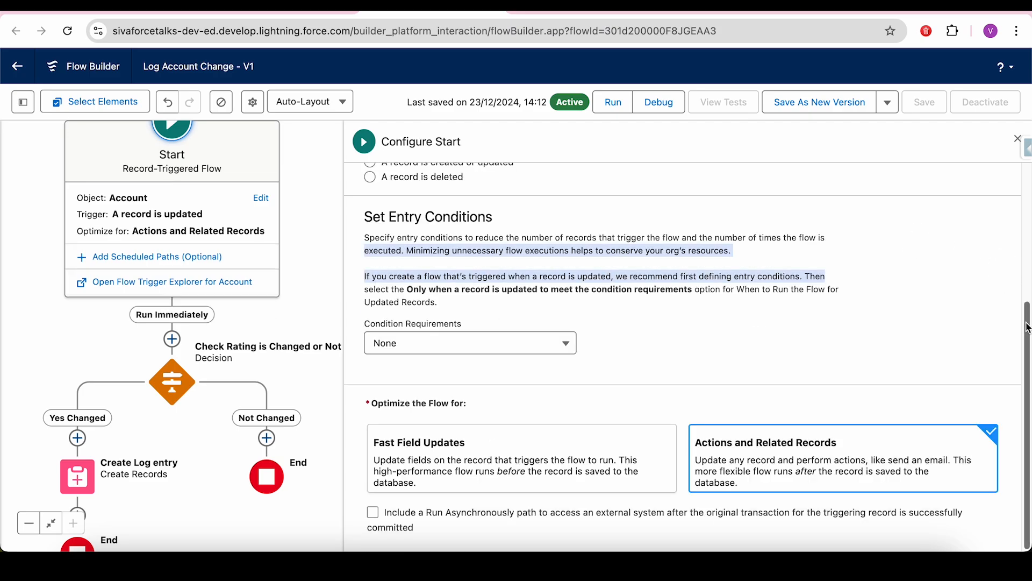
{"action": "scroll", "coordinate": [1028, 328], "scroll_direction": "up", "scroll_amount": 3}
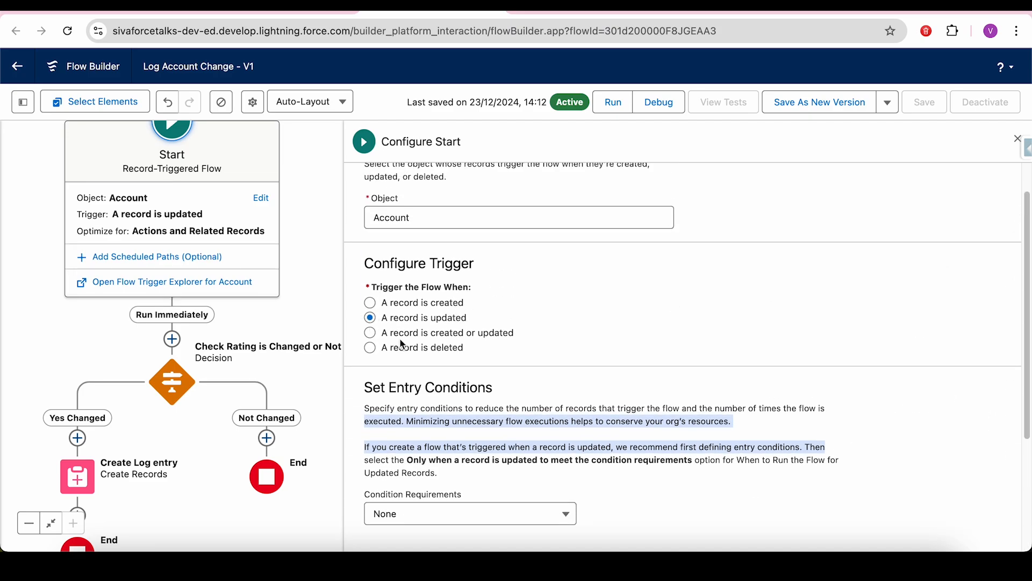
{"action": "left_click", "coordinate": [1017, 139]}
- In the Check Rating decision, add a second Yes Changed condition on $Record's Account Rating
{"action": "left_click_drag", "start_coordinate": [708, 350], "coordinate": [646, 116]}
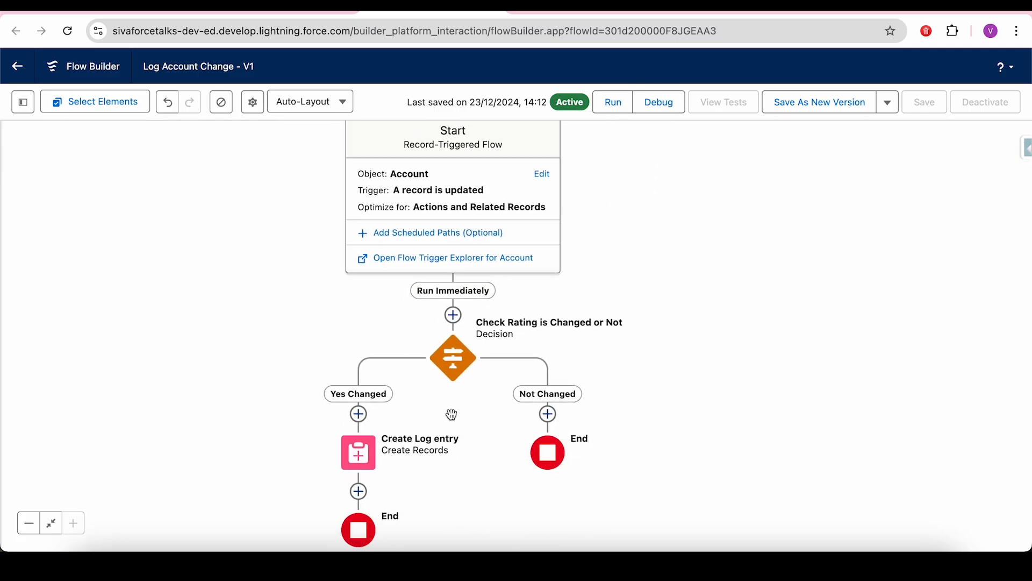
{"action": "left_click", "coordinate": [459, 368]}
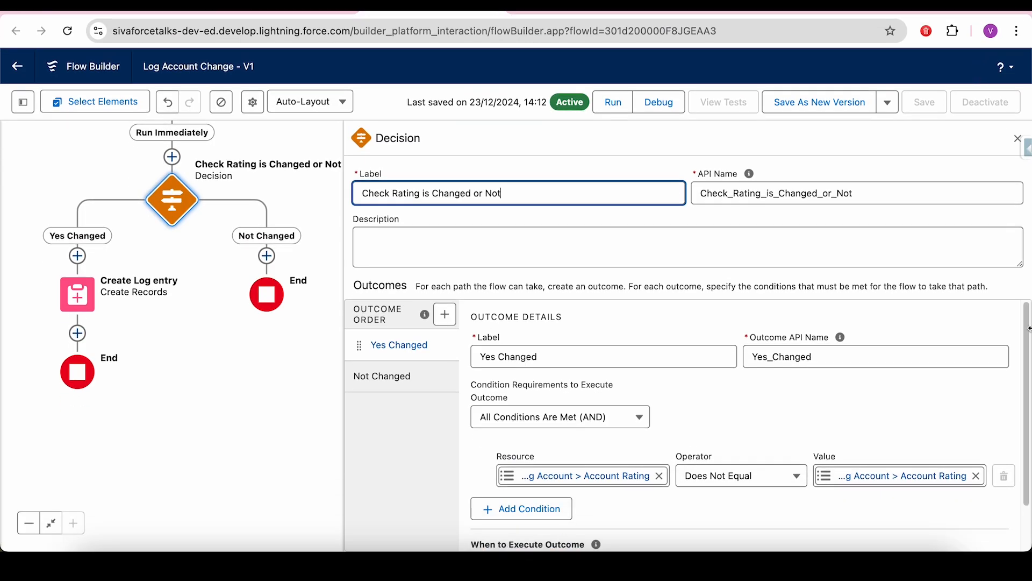
{"action": "scroll", "coordinate": [1027, 349], "scroll_direction": "down", "scroll_amount": 1}
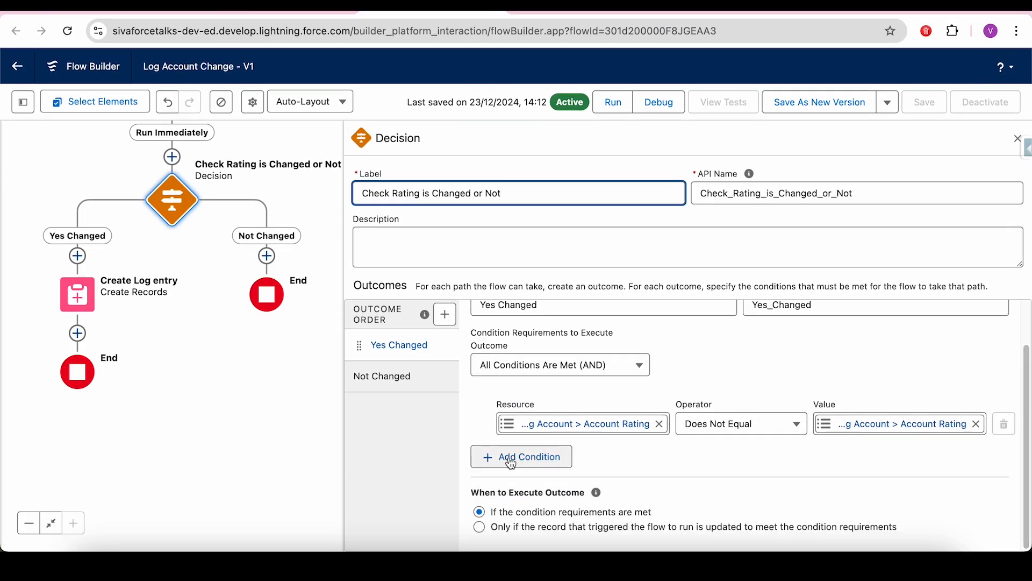
{"action": "left_click", "coordinate": [504, 456]}
{"action": "left_click", "coordinate": [559, 472]}
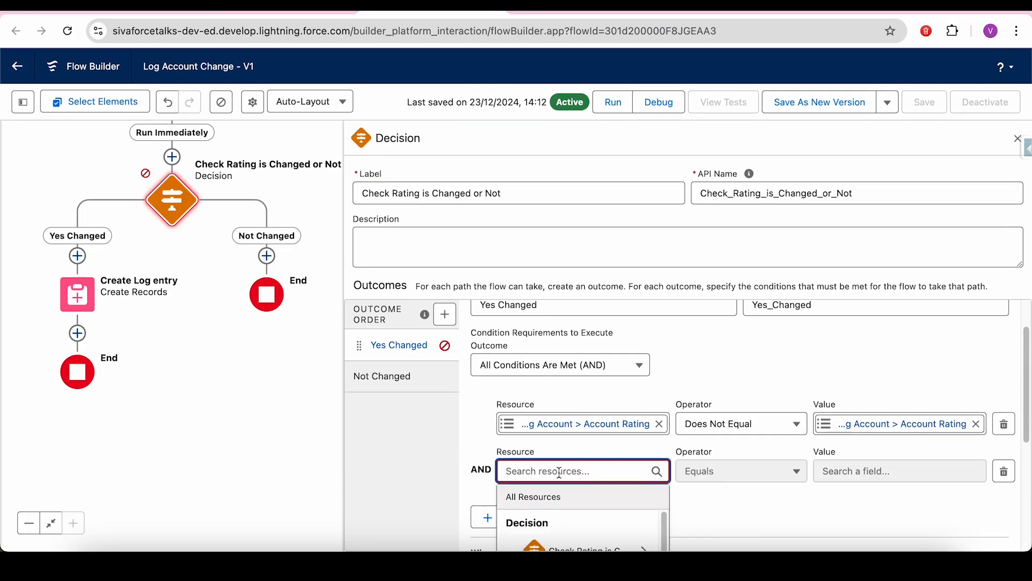
{"action": "type", "text": "$rec"}
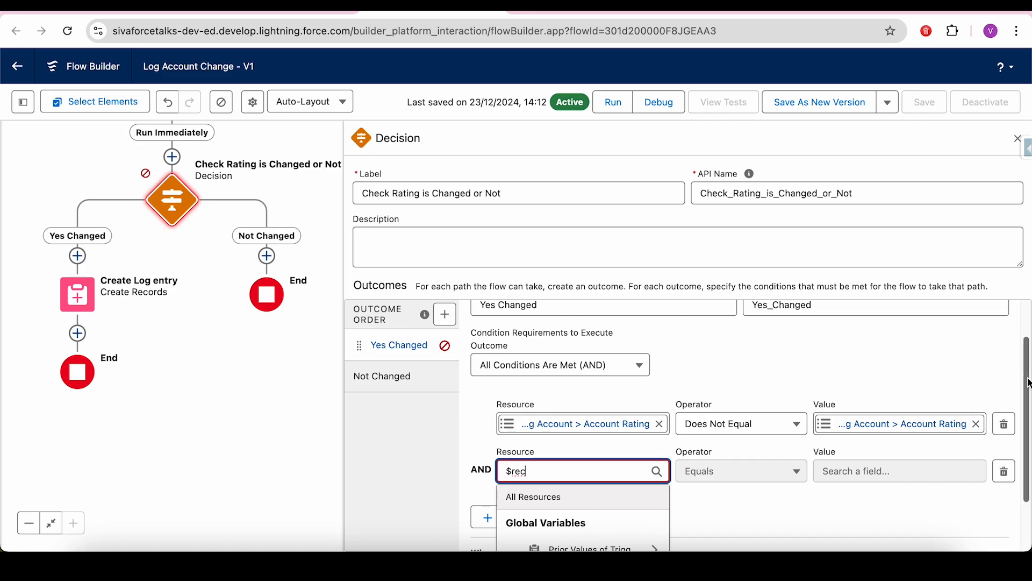
{"action": "scroll", "coordinate": [1026, 433], "scroll_direction": "down", "scroll_amount": 1}
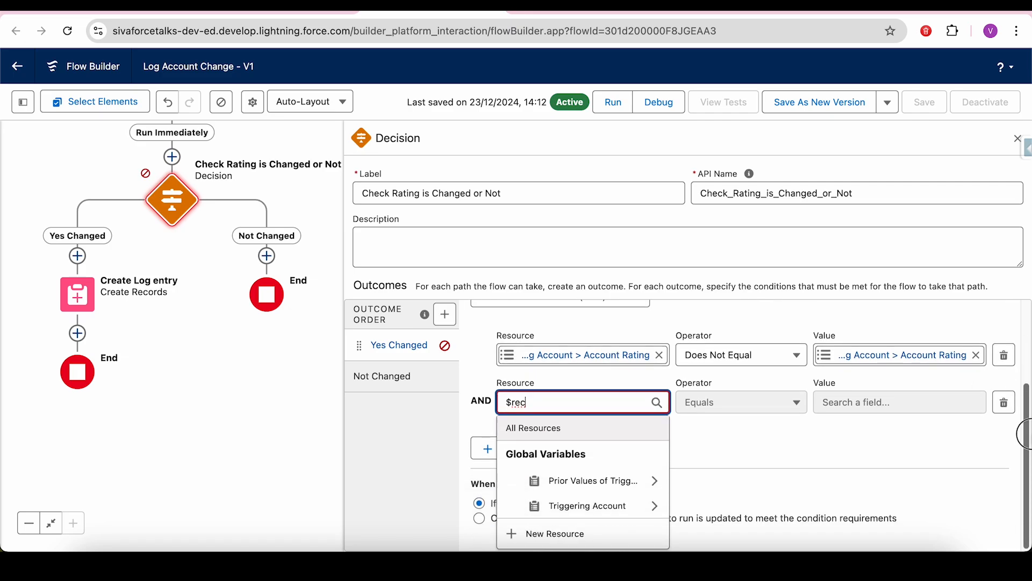
{"action": "left_click", "coordinate": [575, 506]}
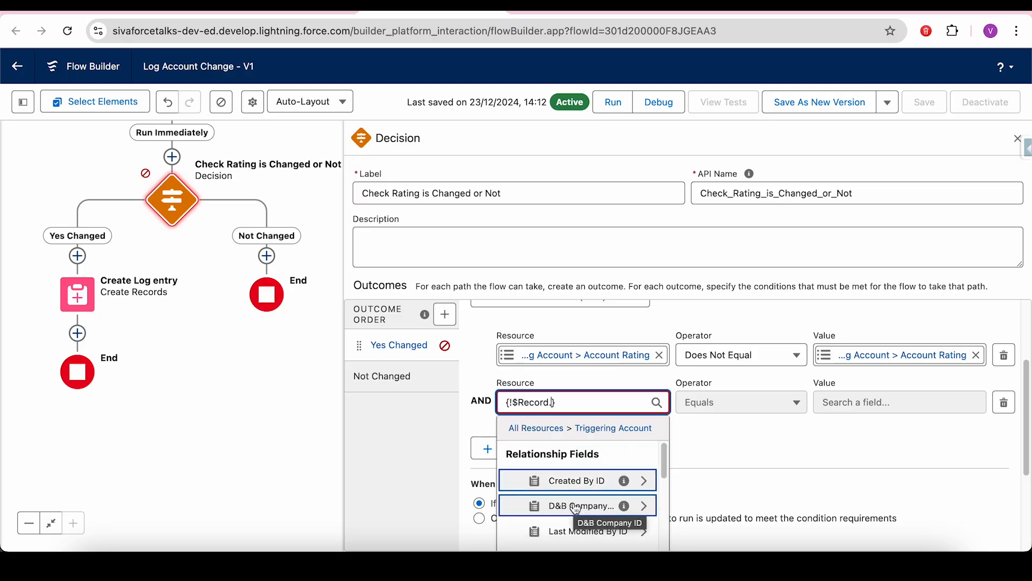
{"action": "type", "text": "rat"}
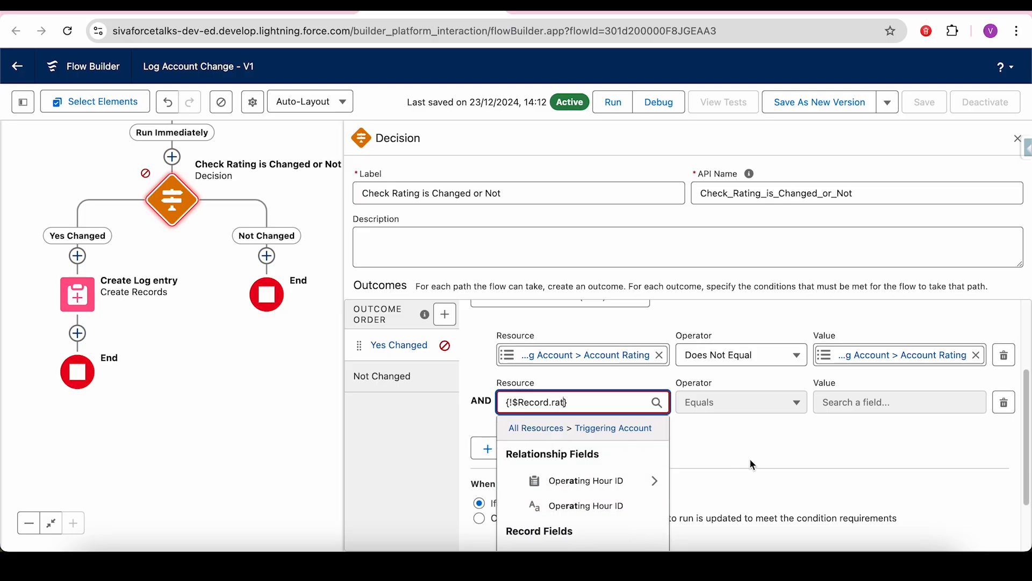
{"action": "left_click_drag", "start_coordinate": [1025, 417], "coordinate": [1028, 463]}
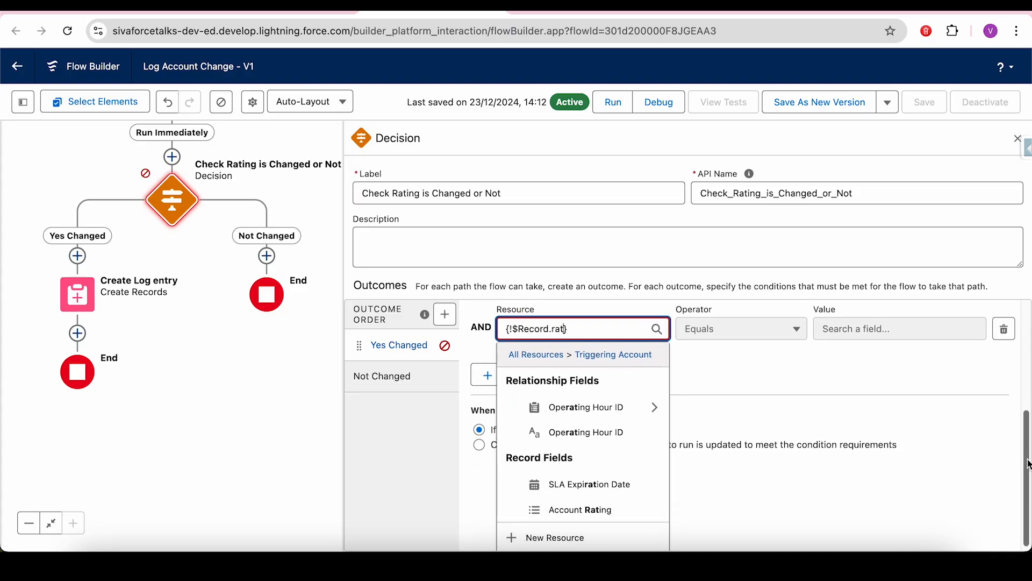
{"action": "left_click", "coordinate": [652, 509]}
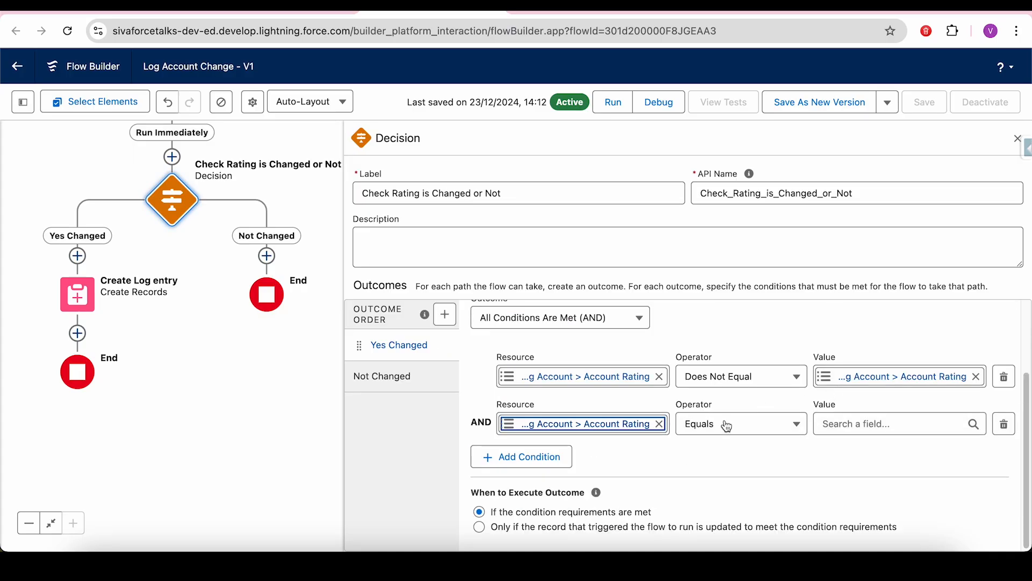
- Set it to Does Not Equal $Record__Prior Account Rating, then delete that duplicate condition
{"action": "left_click", "coordinate": [727, 426]}
{"action": "left_click", "coordinate": [756, 388]}
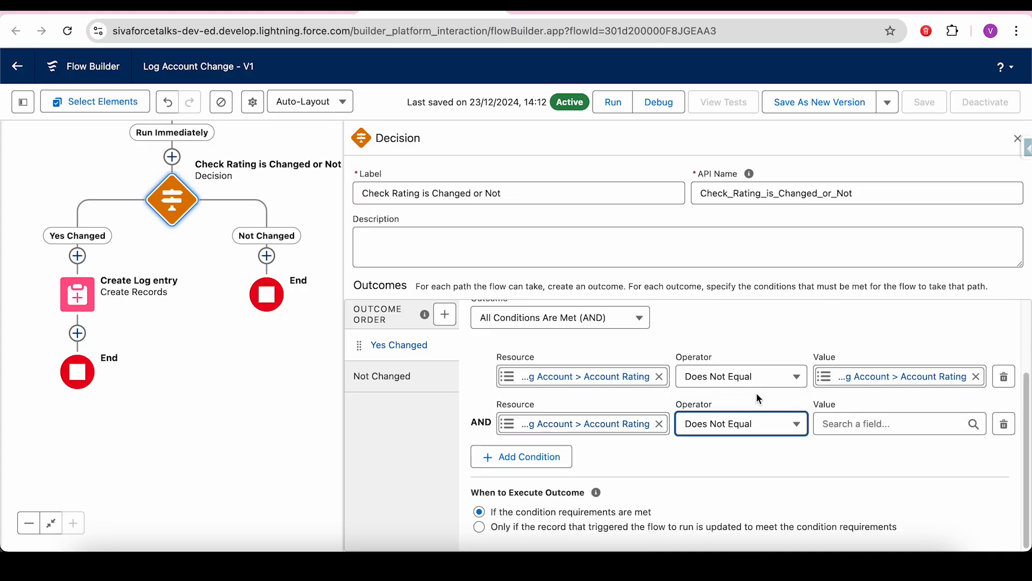
{"action": "left_click", "coordinate": [886, 423]}
{"action": "type", "text": "$re"}
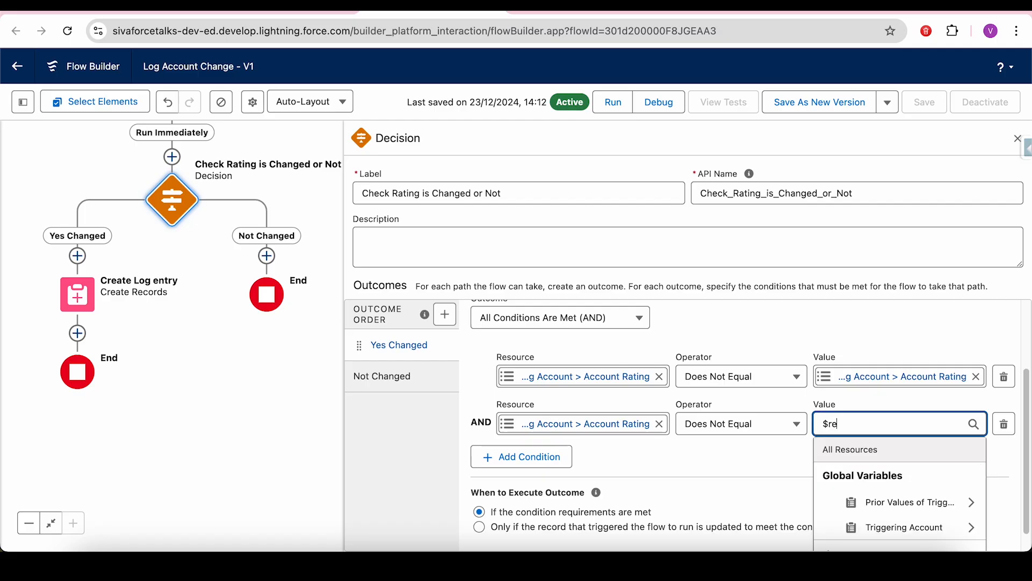
{"action": "left_click", "coordinate": [892, 502]}
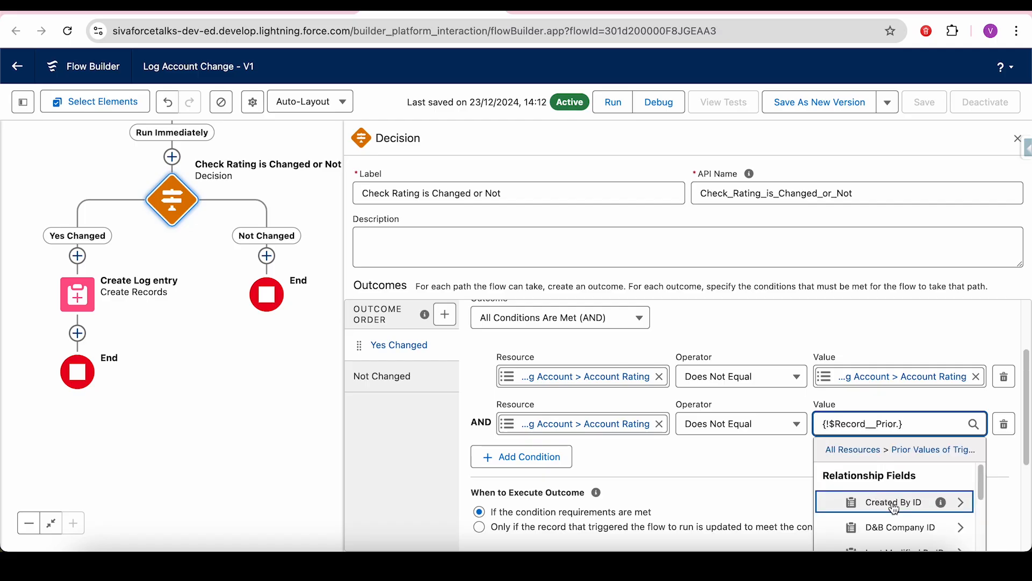
{"action": "type", "text": "rating"}
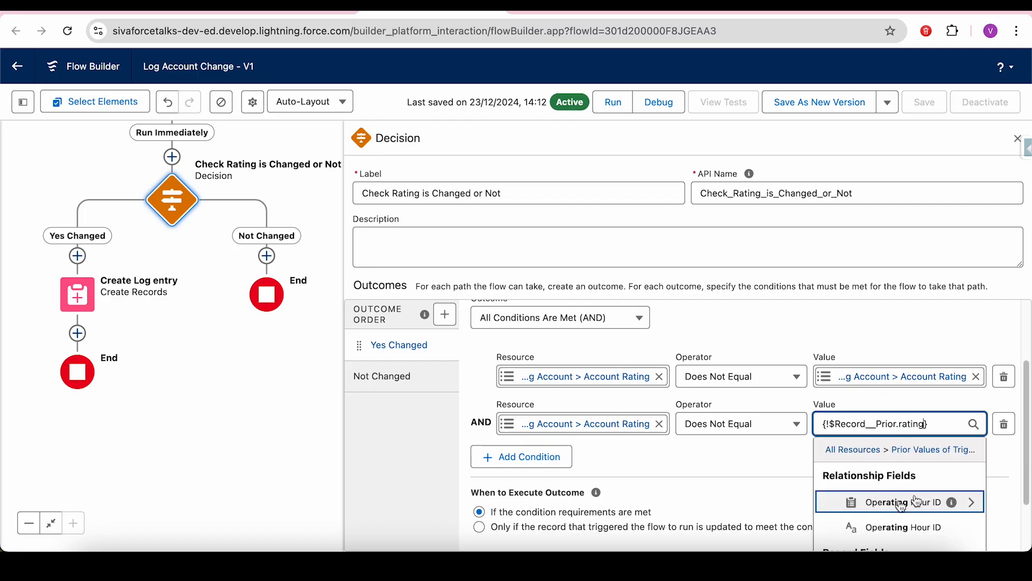
{"action": "scroll", "coordinate": [1029, 455], "scroll_direction": "down", "scroll_amount": 1}
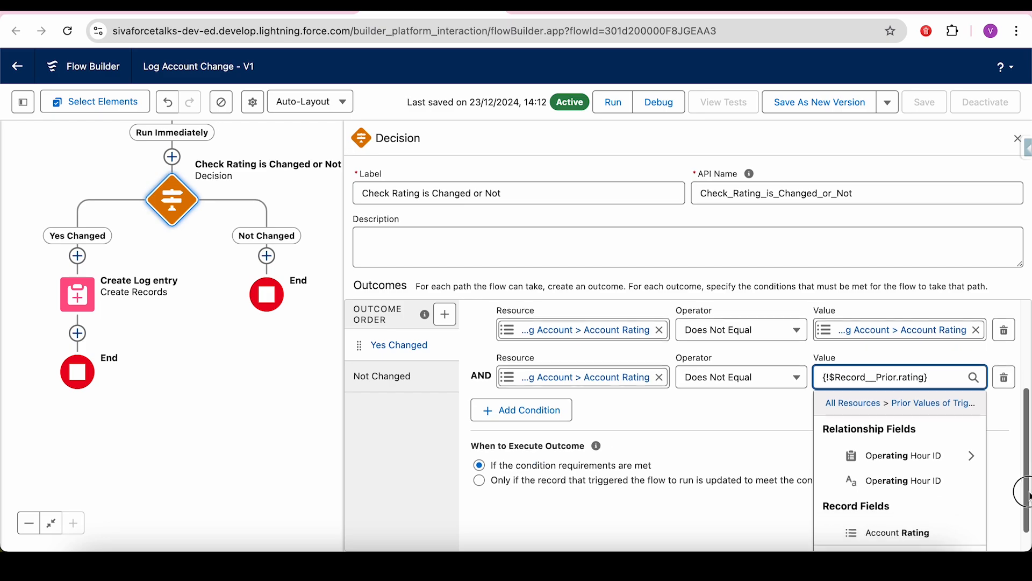
{"action": "left_click", "coordinate": [904, 533]}
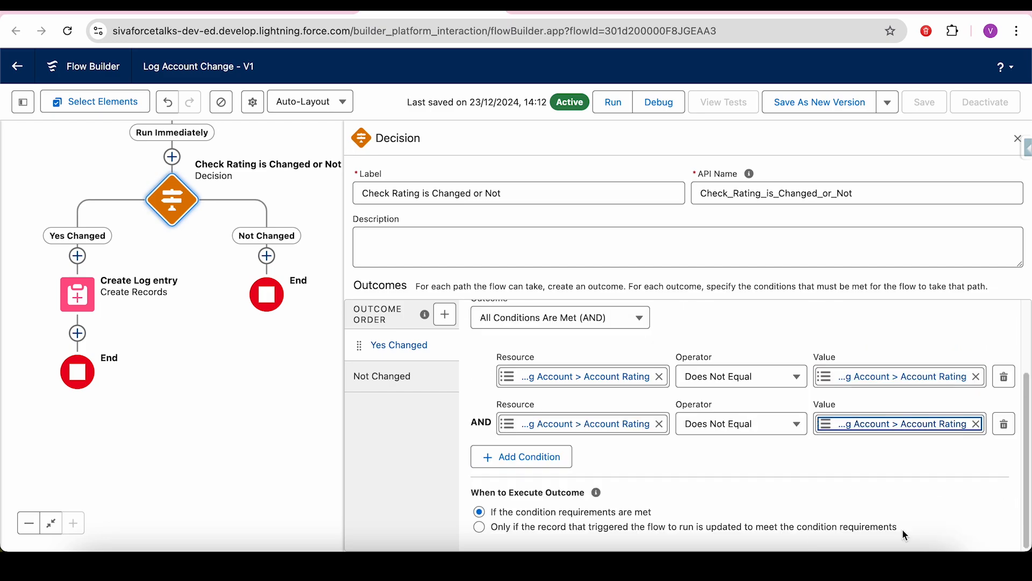
{"action": "left_click", "coordinate": [1003, 427]}
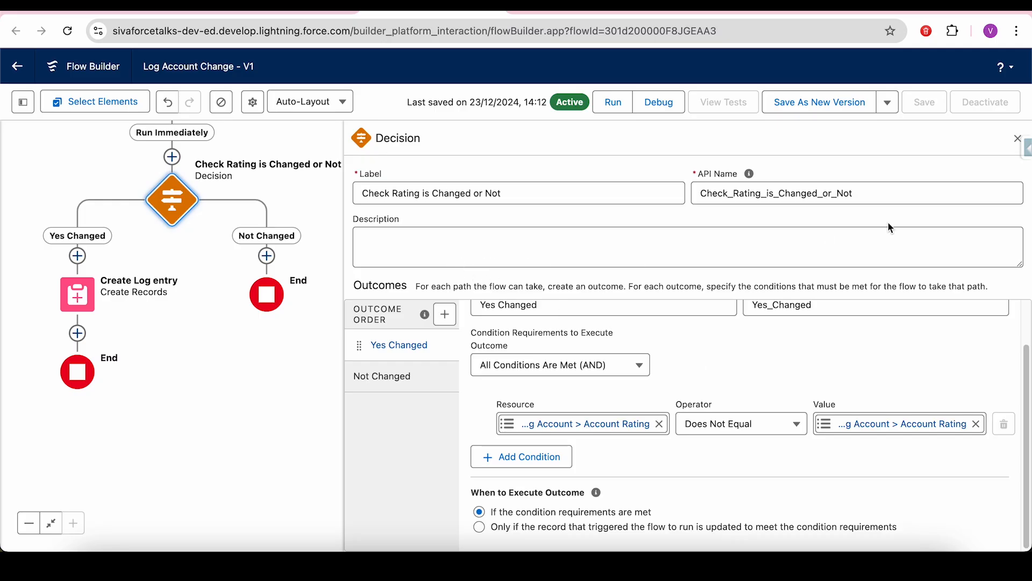
- Close the decision and open Create Log entry, keeping field values set manually and checking its object
{"action": "left_click", "coordinate": [1017, 139]}
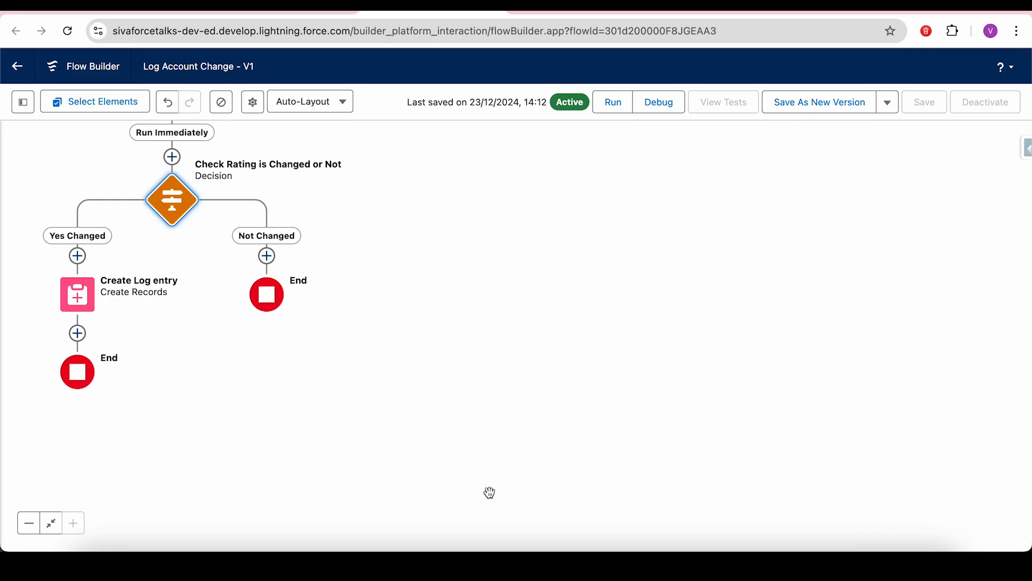
{"action": "left_click_drag", "start_coordinate": [489, 491], "coordinate": [703, 502]}
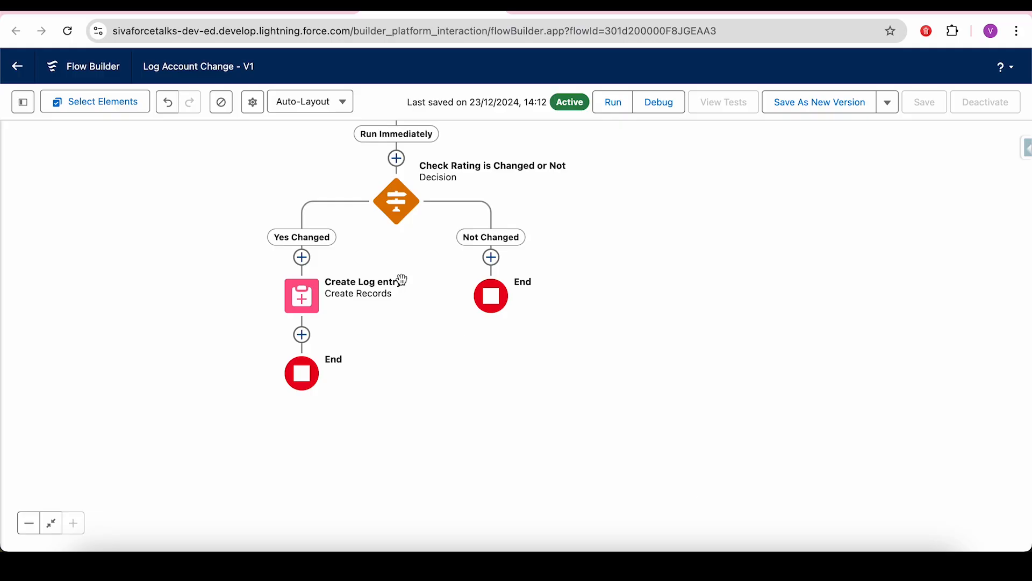
{"action": "double_click", "coordinate": [313, 289]}
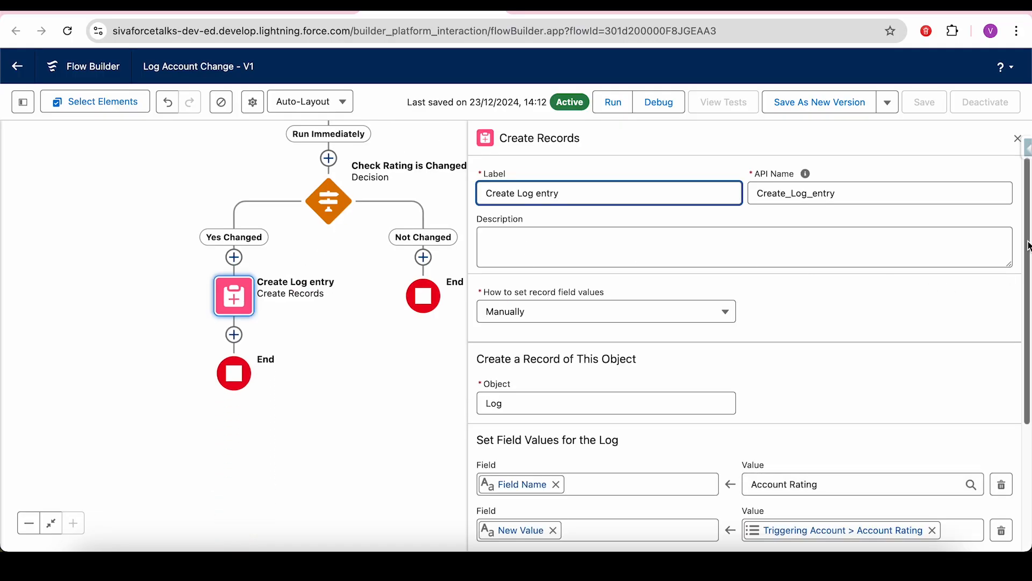
{"action": "left_click_drag", "start_coordinate": [1027, 245], "coordinate": [1027, 268]}
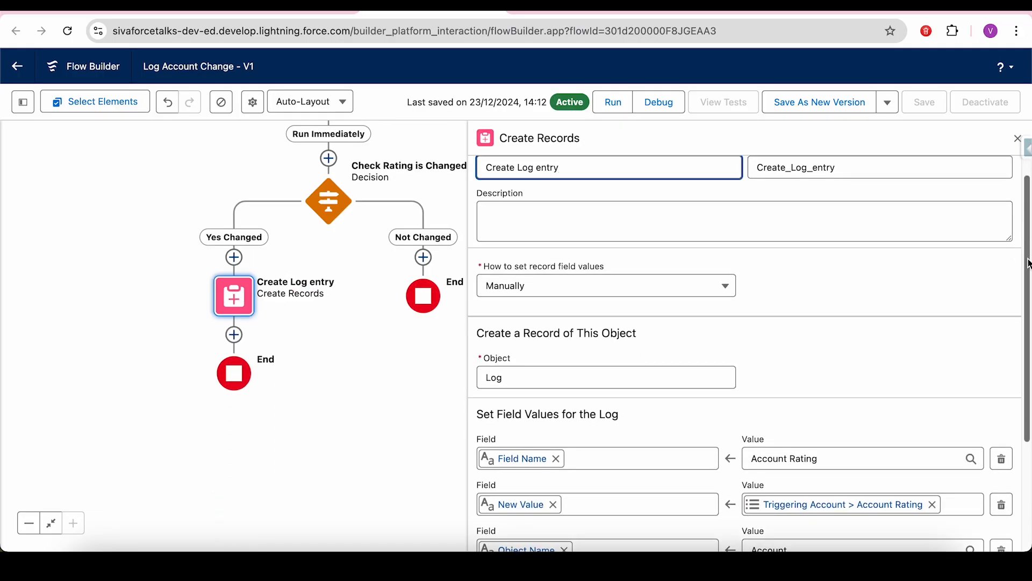
{"action": "left_click", "coordinate": [563, 291]}
{"action": "left_click", "coordinate": [563, 292]}
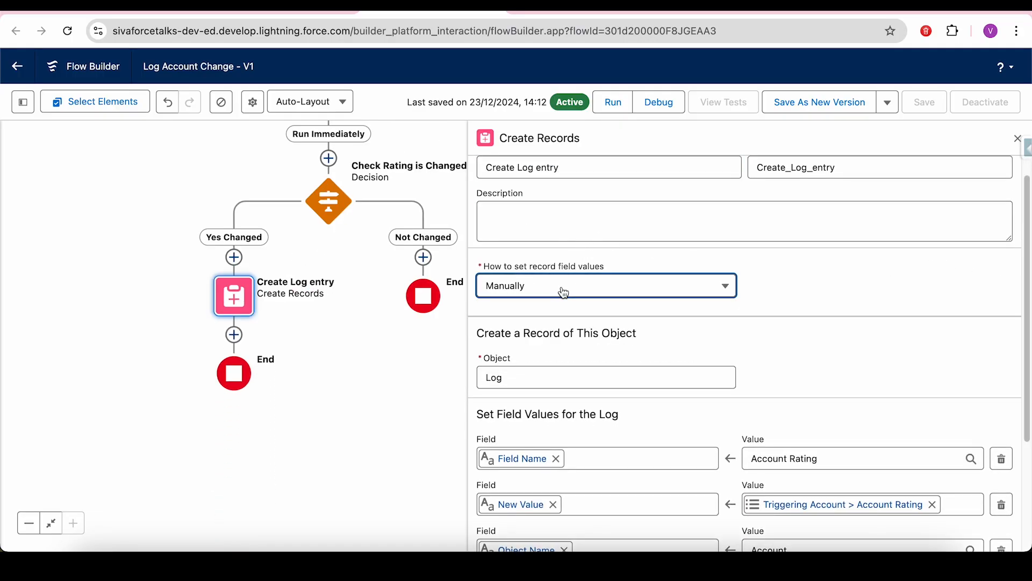
{"action": "left_click", "coordinate": [524, 379]}
{"action": "left_click", "coordinate": [995, 353]}
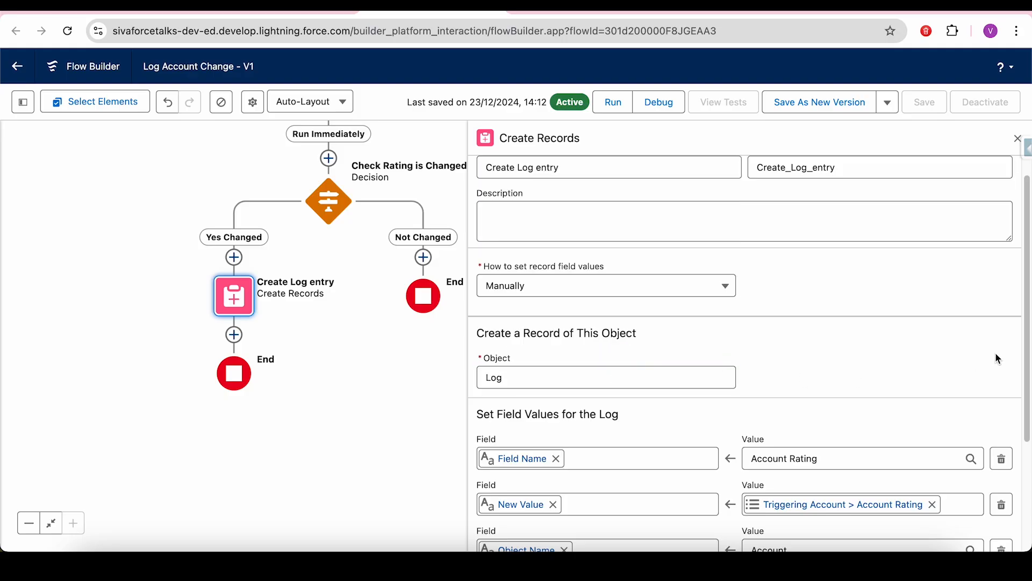
{"action": "left_click_drag", "start_coordinate": [1027, 296], "coordinate": [1022, 403]}
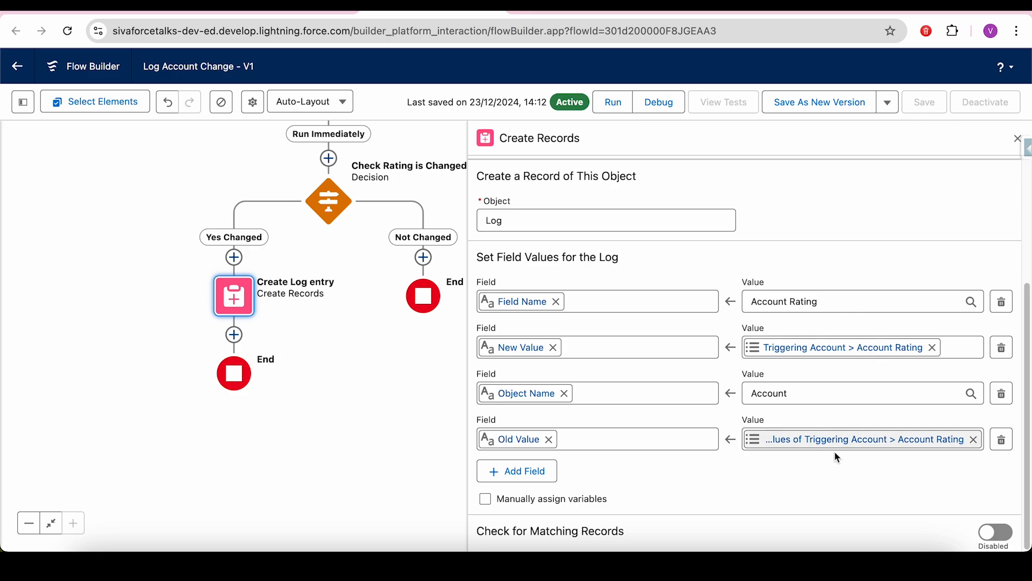
- Inspect the Field Name and Object Name value resources, then switch to the Create followup task for opportunity flow
{"action": "left_click", "coordinate": [824, 310]}
{"action": "left_click", "coordinate": [841, 258]}
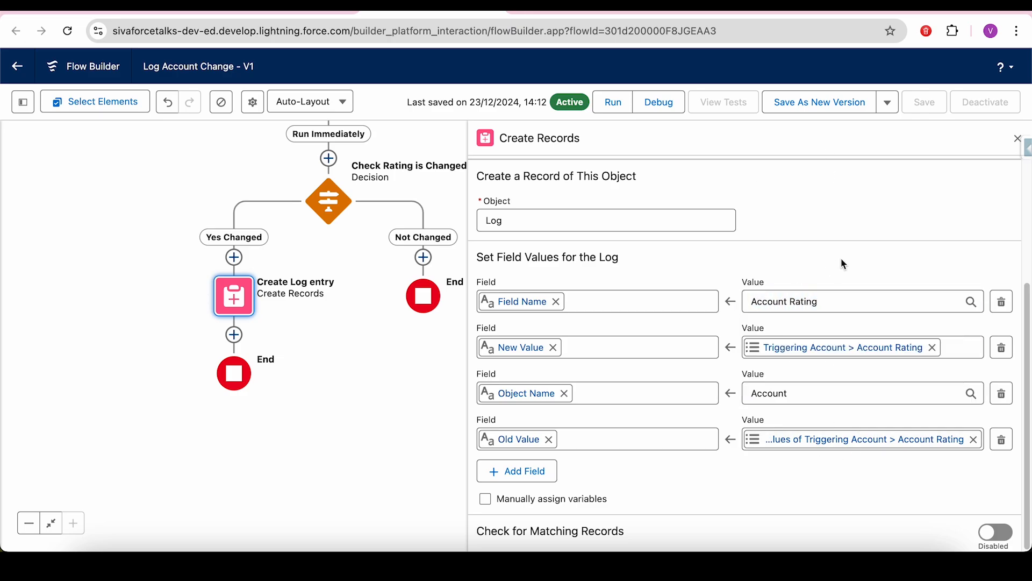
{"action": "left_click", "coordinate": [795, 394]}
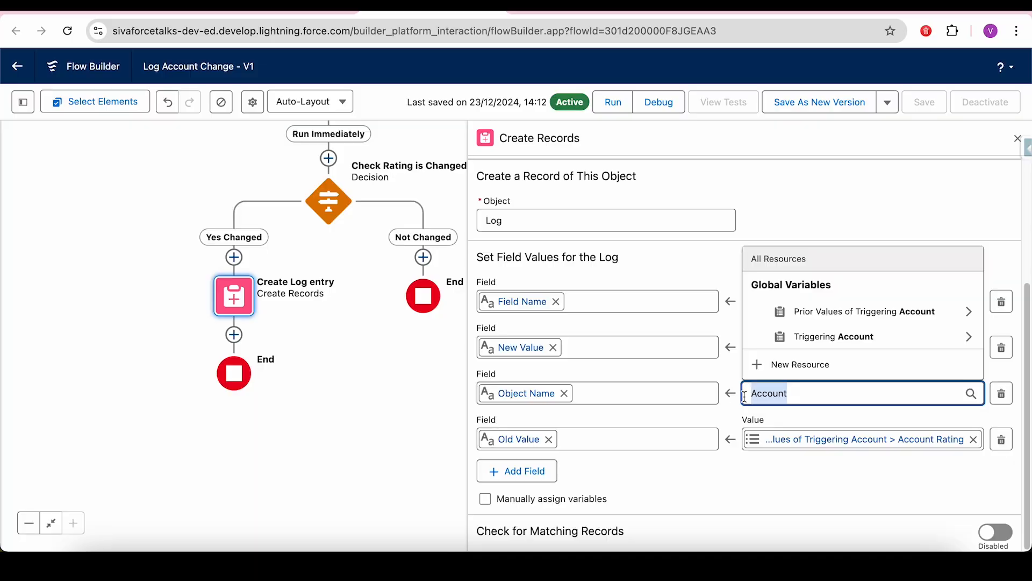
{"action": "left_click", "coordinate": [694, 476]}
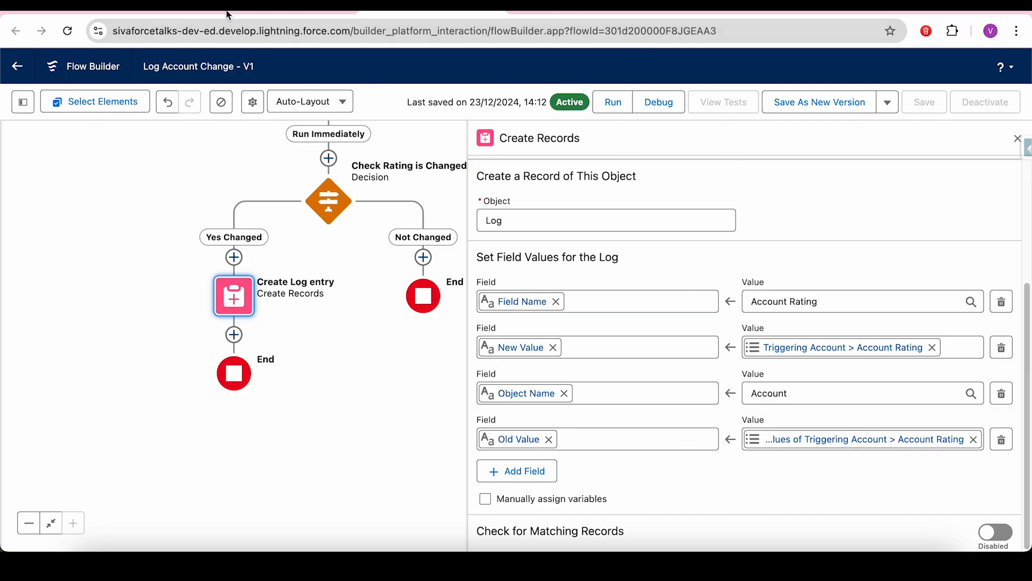
{"action": "left_click", "coordinate": [570, 8]}
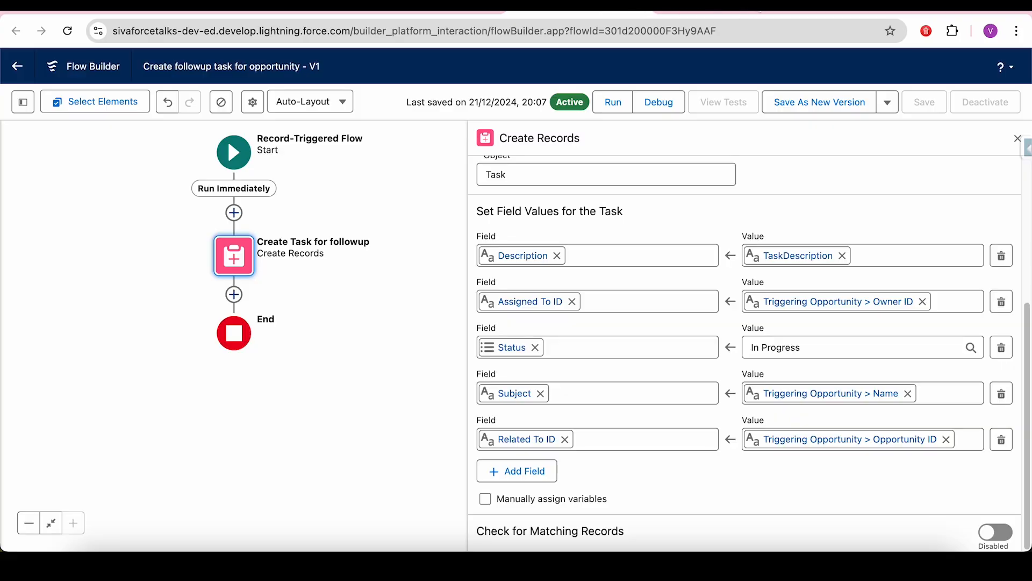
- From recently viewed accounts, open Express Logistics and Transport and save its Rating as Warm
{"action": "left_click", "coordinate": [838, 8]}
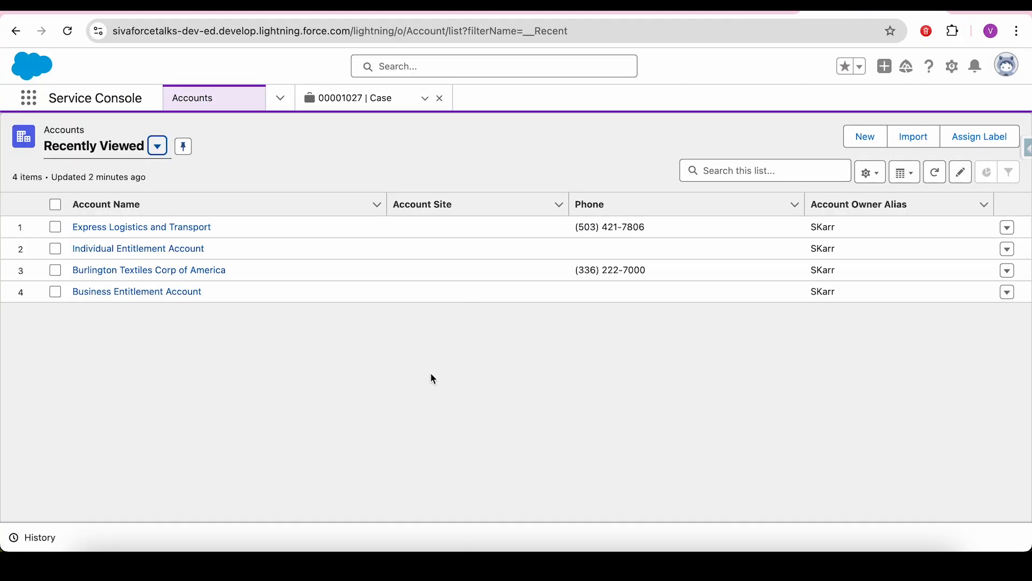
{"action": "left_click", "coordinate": [120, 230]}
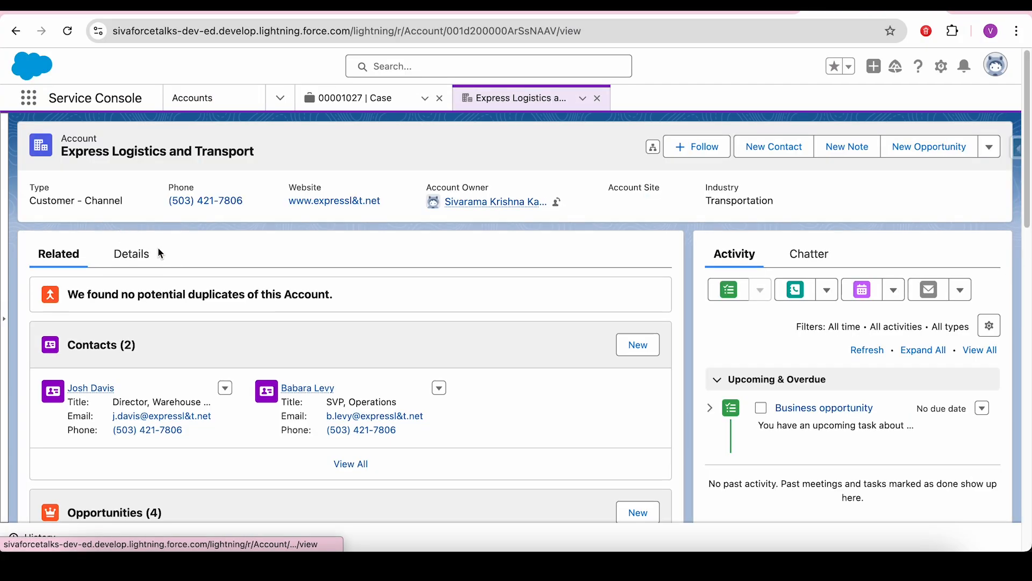
{"action": "left_click", "coordinate": [132, 254]}
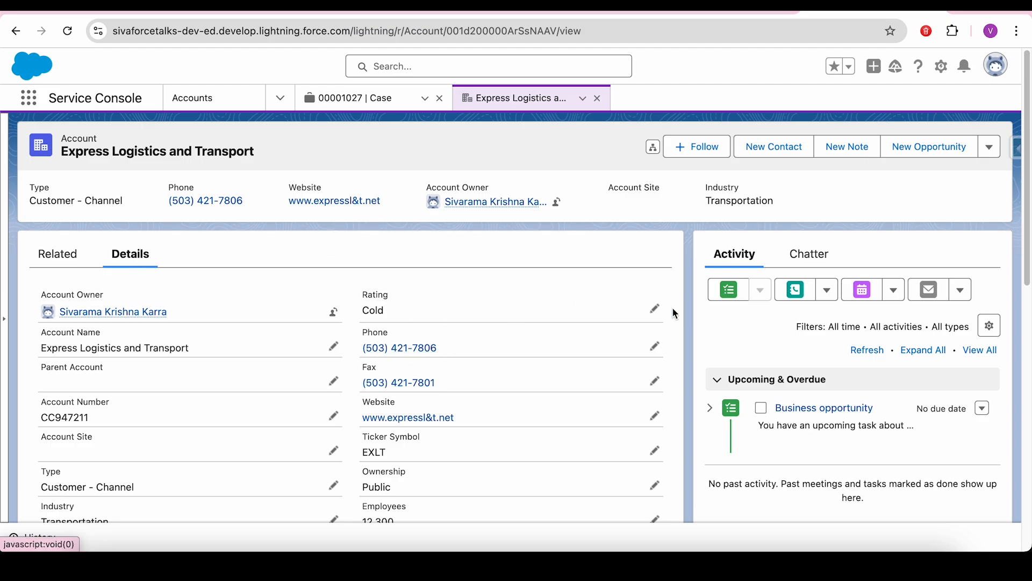
{"action": "left_click", "coordinate": [655, 309]}
{"action": "left_click", "coordinate": [414, 351]}
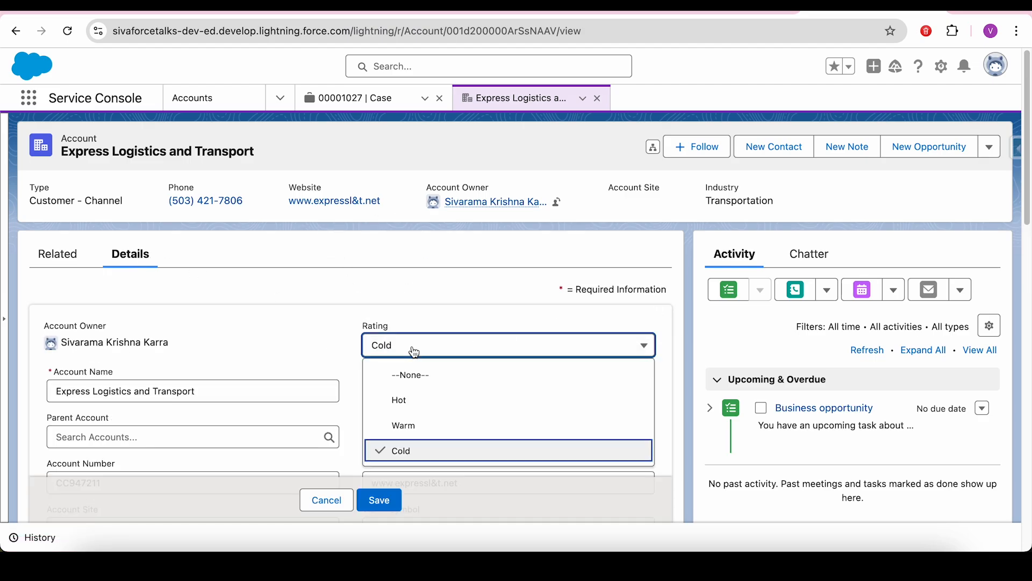
{"action": "left_click", "coordinate": [415, 426]}
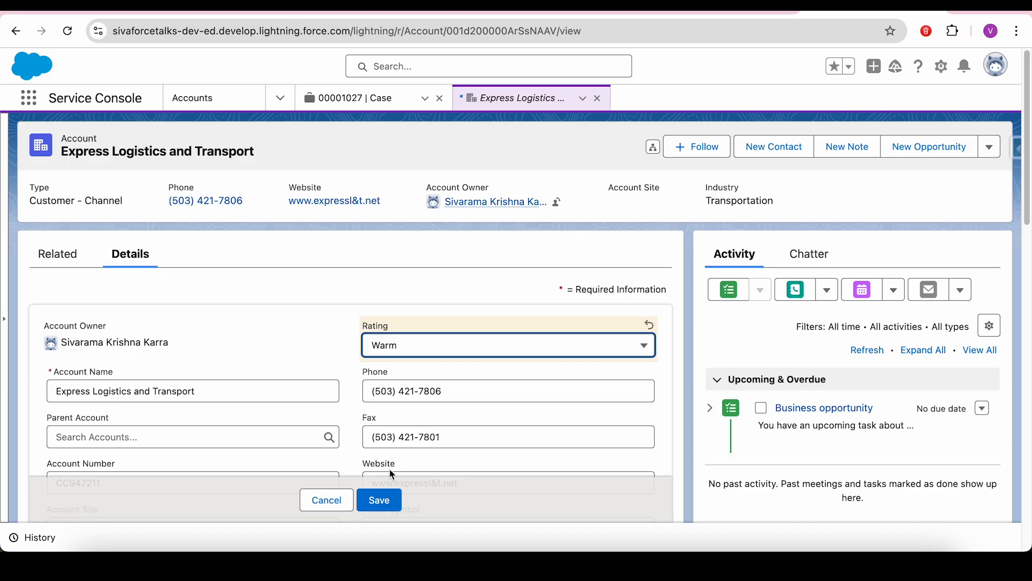
{"action": "left_click", "coordinate": [384, 499]}
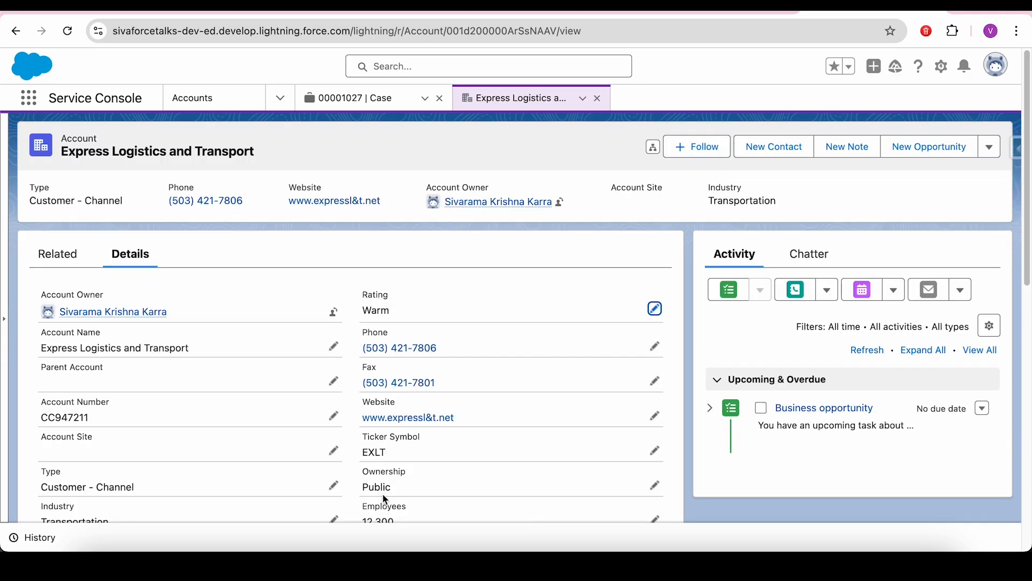
- Open the Logs list with the All view, review log LG-0002's Cold-to-Warm rating change, and close it
{"action": "left_click", "coordinate": [27, 97]}
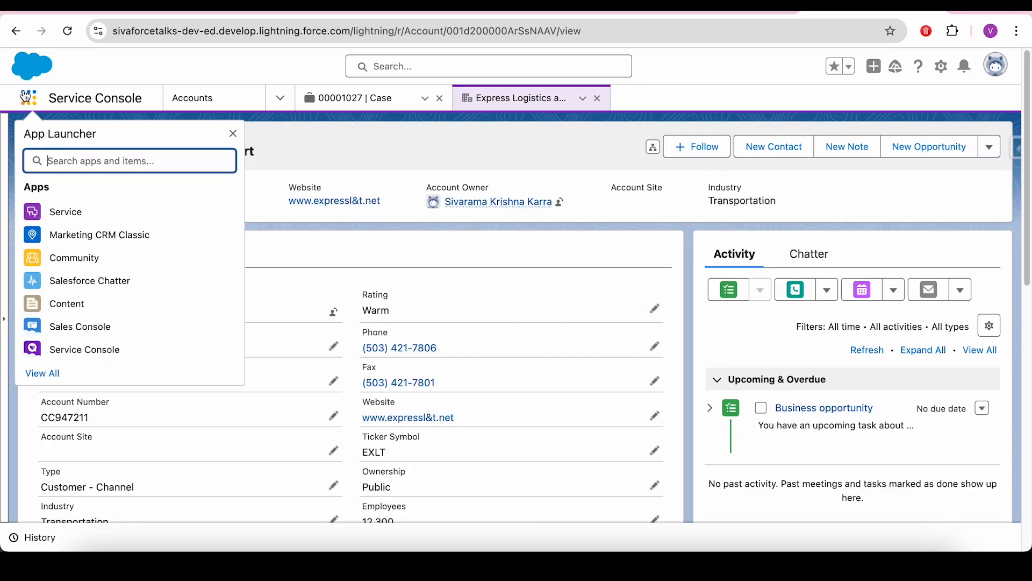
{"action": "type", "text": "Log"}
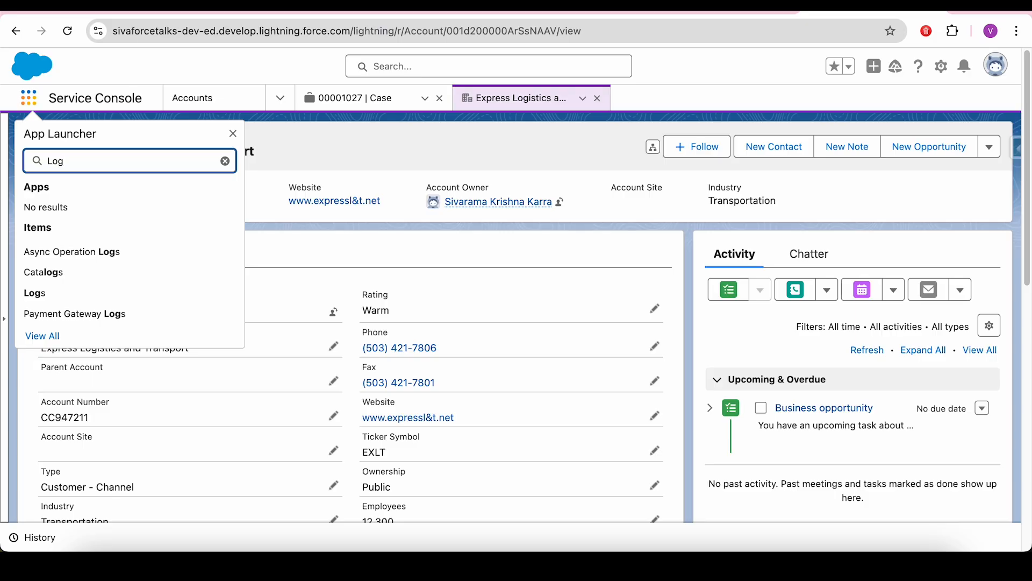
{"action": "left_click", "coordinate": [34, 292]}
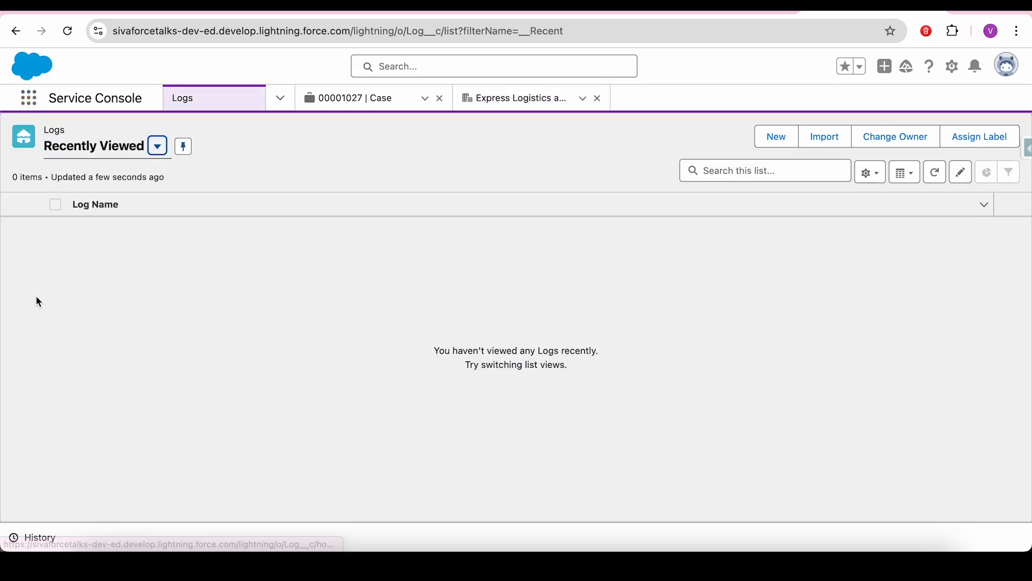
{"action": "left_click", "coordinate": [157, 146]}
{"action": "left_click", "coordinate": [96, 204]}
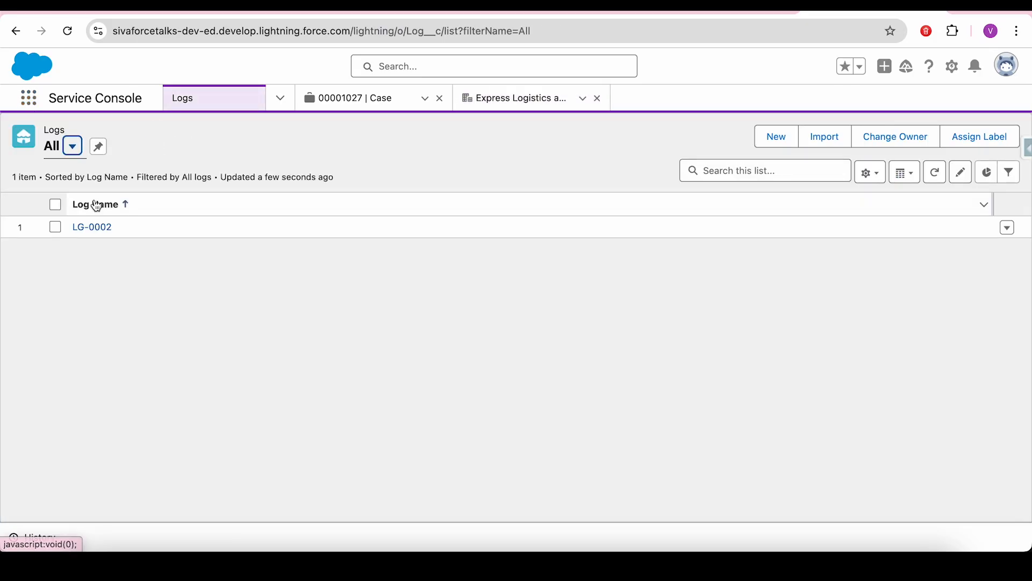
{"action": "left_click", "coordinate": [93, 228]}
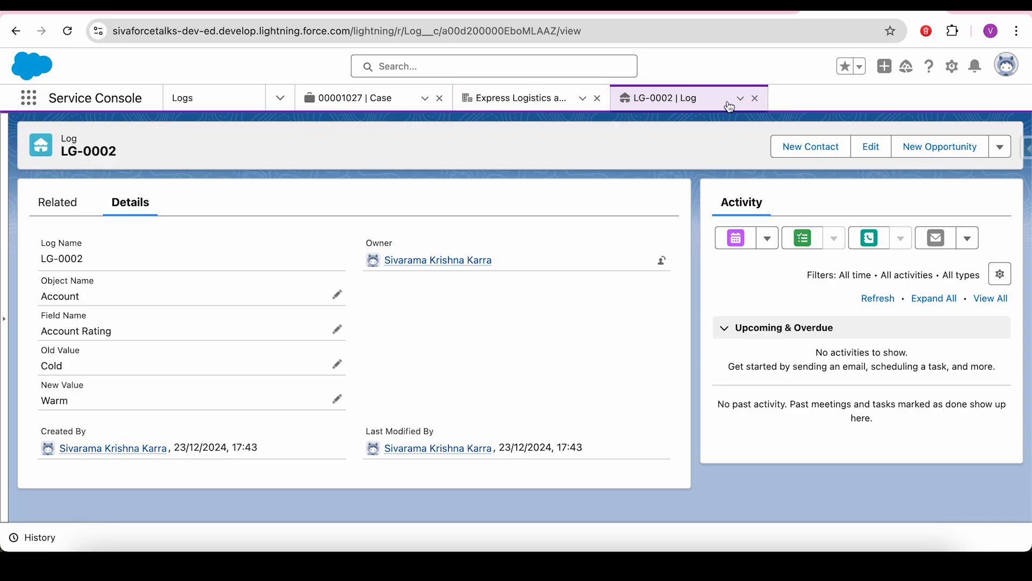
{"action": "left_click", "coordinate": [757, 99]}
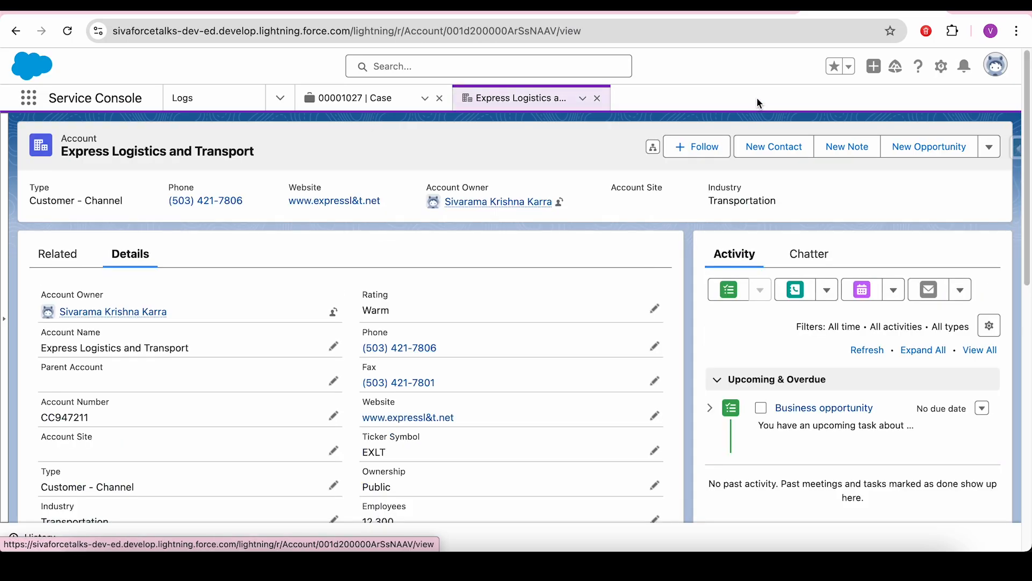
- Return to the presentation and advance to the Scenario 5 slide, revealing its description
{"action": "key", "text": "ctrl+Tab"}
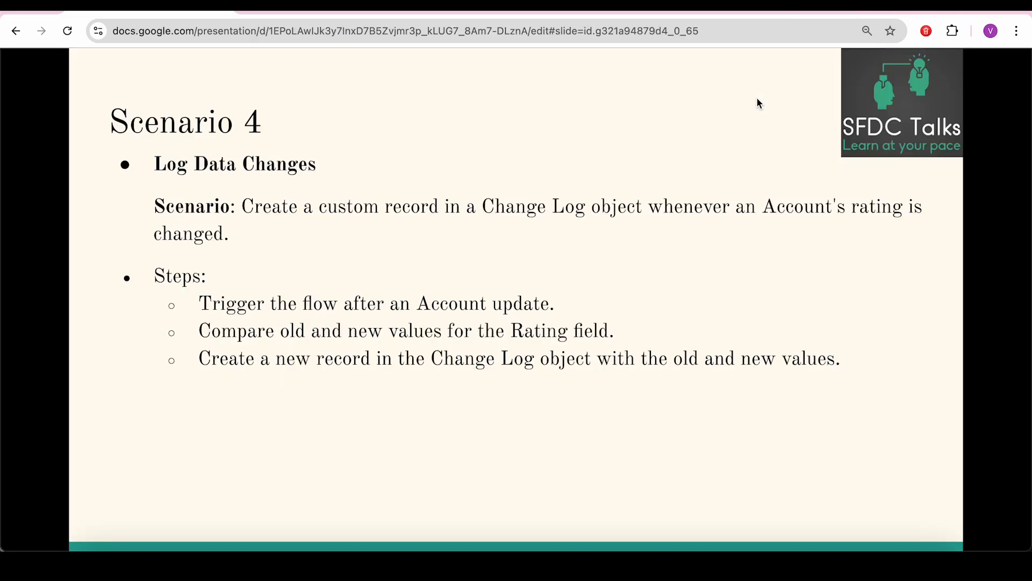
{"action": "key", "text": "Right"}
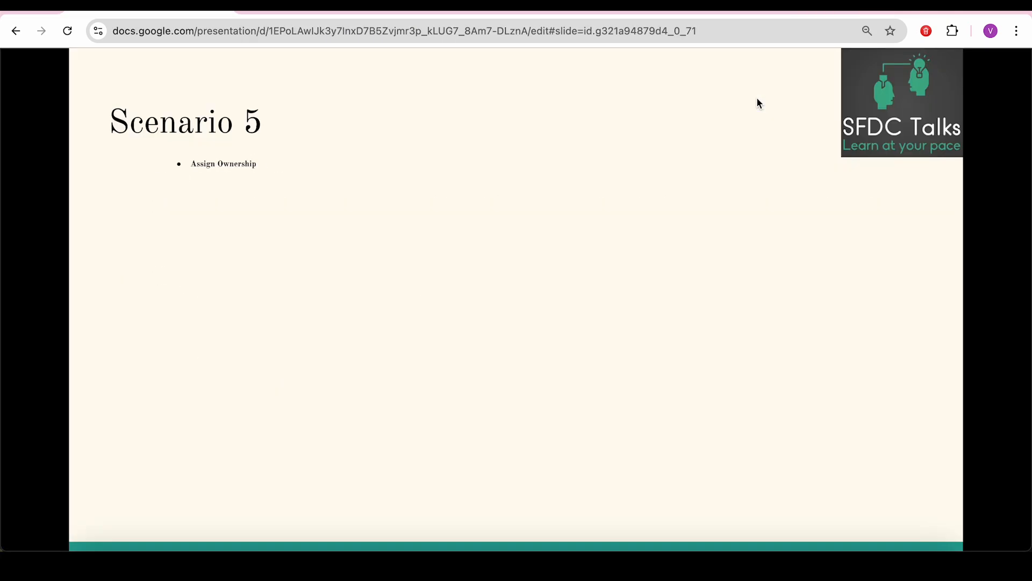
{"action": "key", "text": "Right"}
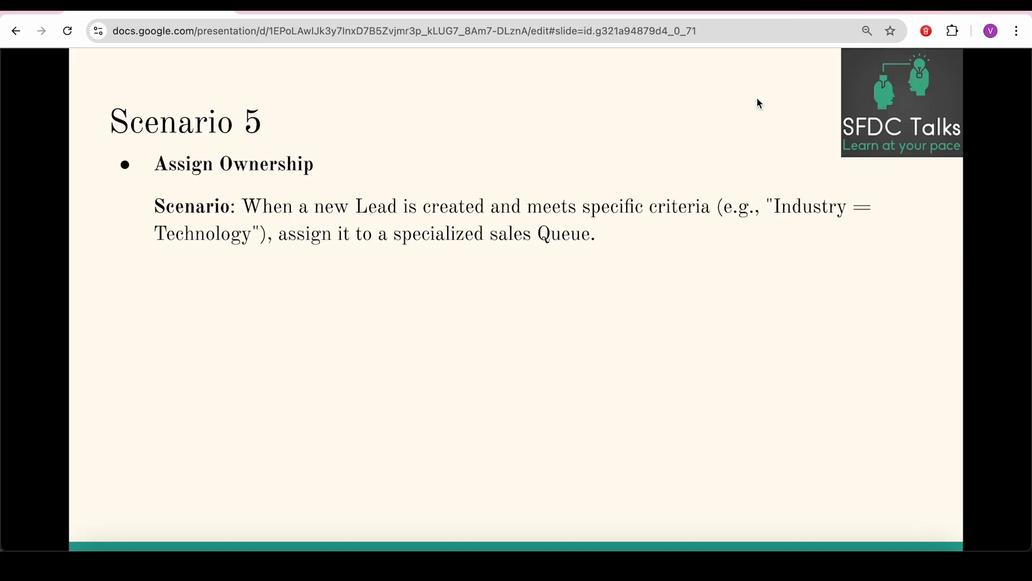
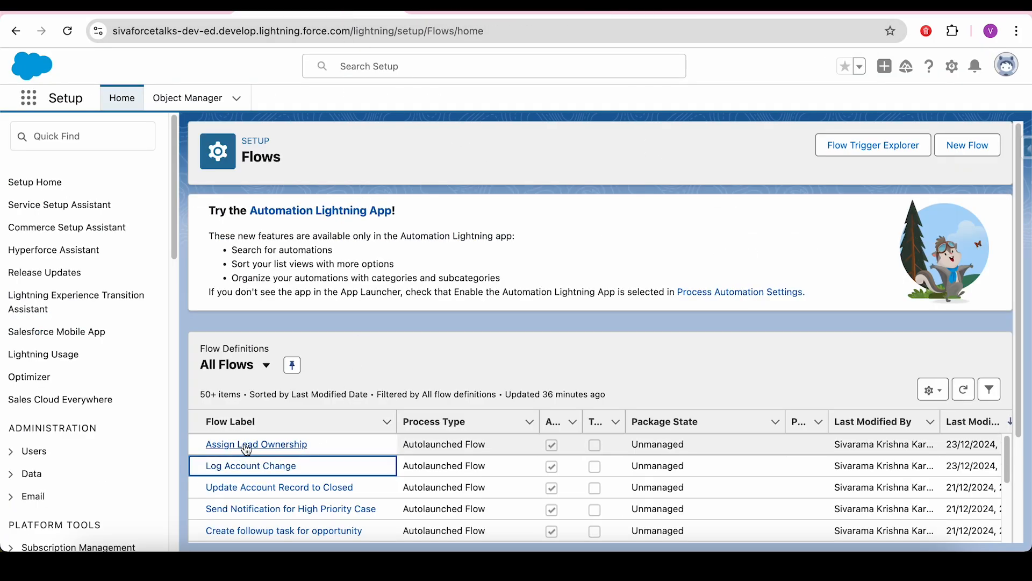
- Open the Assign Lead Ownership flow and review its Start element's Lead trigger settings
{"action": "left_click", "coordinate": [254, 446]}
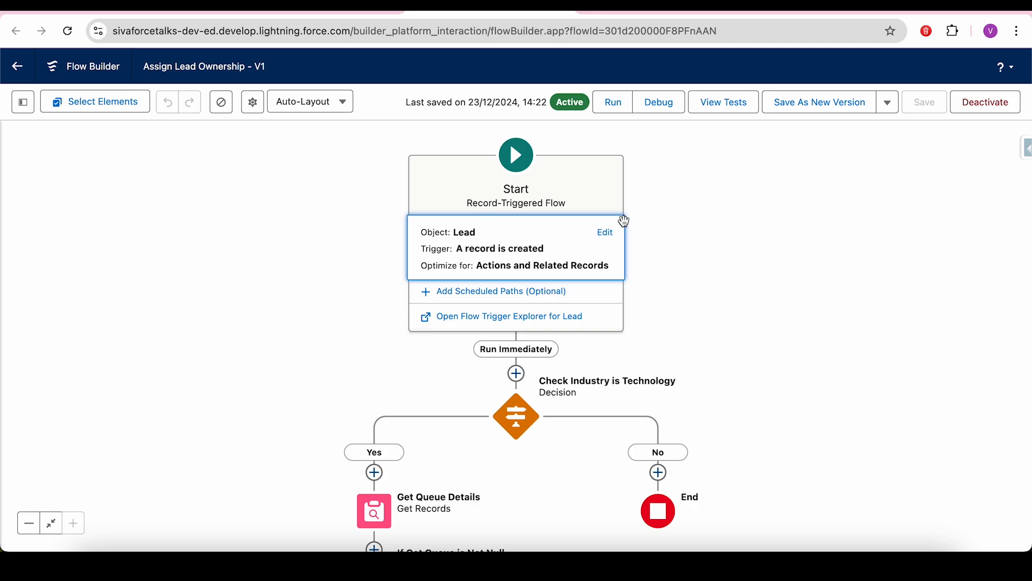
{"action": "left_click", "coordinate": [608, 233]}
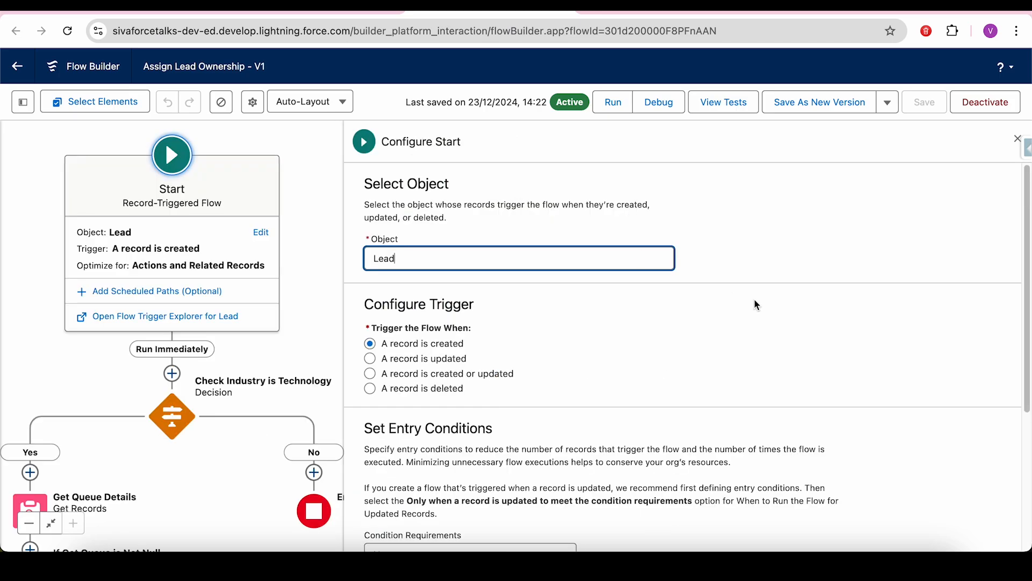
{"action": "left_click_drag", "start_coordinate": [1028, 228], "coordinate": [1024, 438]}
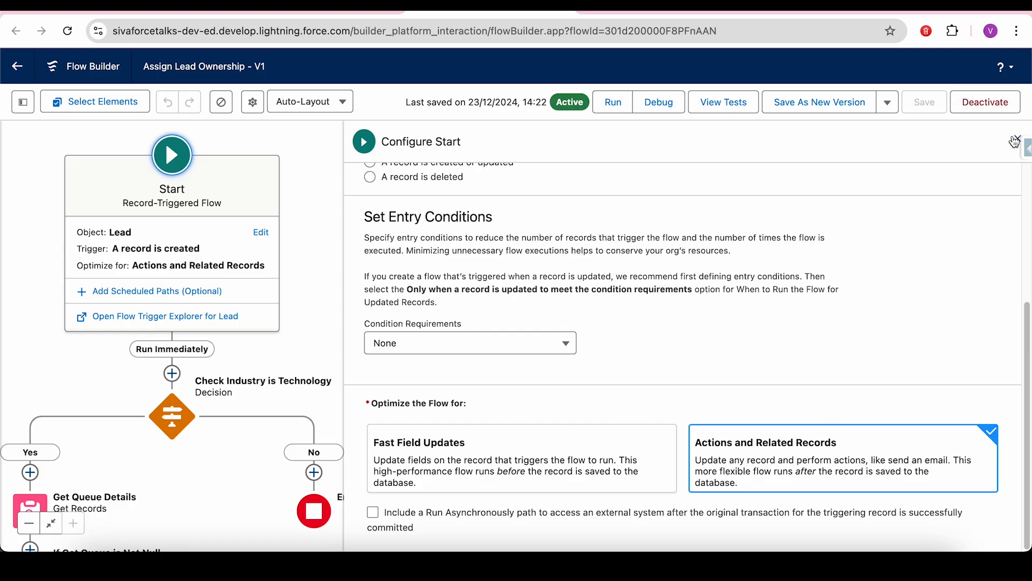
{"action": "left_click", "coordinate": [1015, 141]}
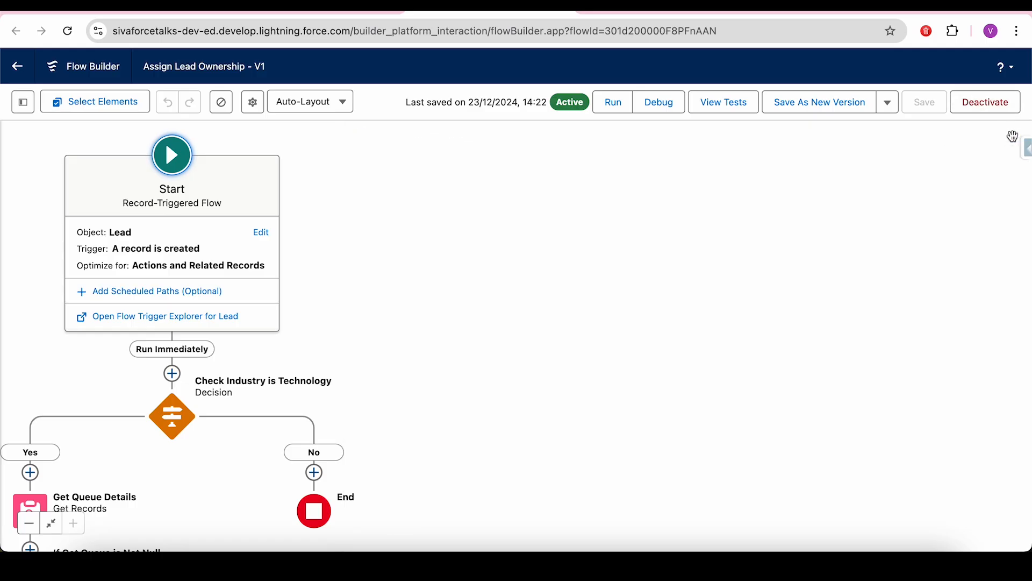
- Review the Check Industry is Technology decision, then bring up the Setup Queues page showing Special Care
{"action": "left_click_drag", "start_coordinate": [664, 293], "coordinate": [856, 184]}
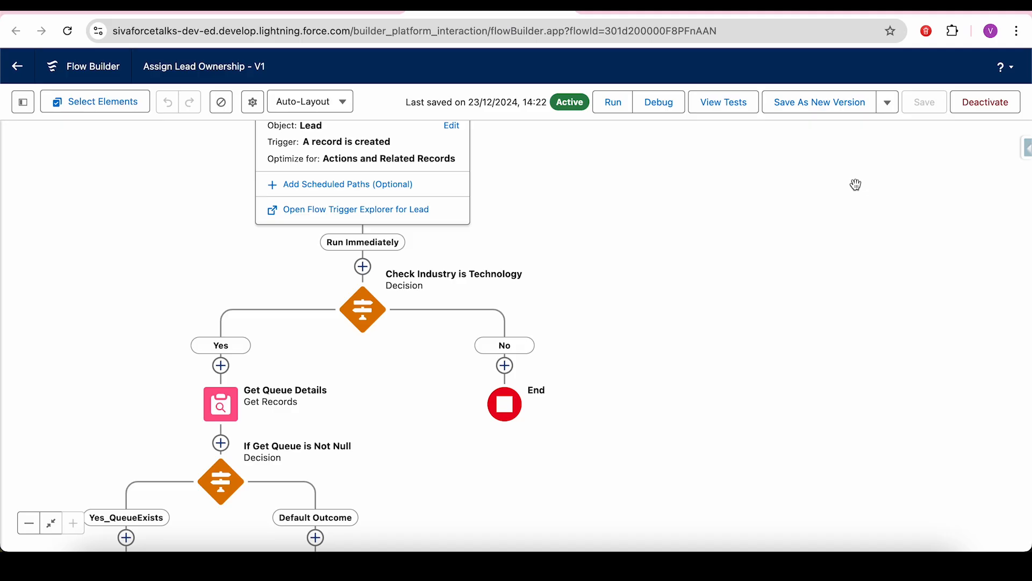
{"action": "left_click_drag", "start_coordinate": [786, 353], "coordinate": [893, 257]}
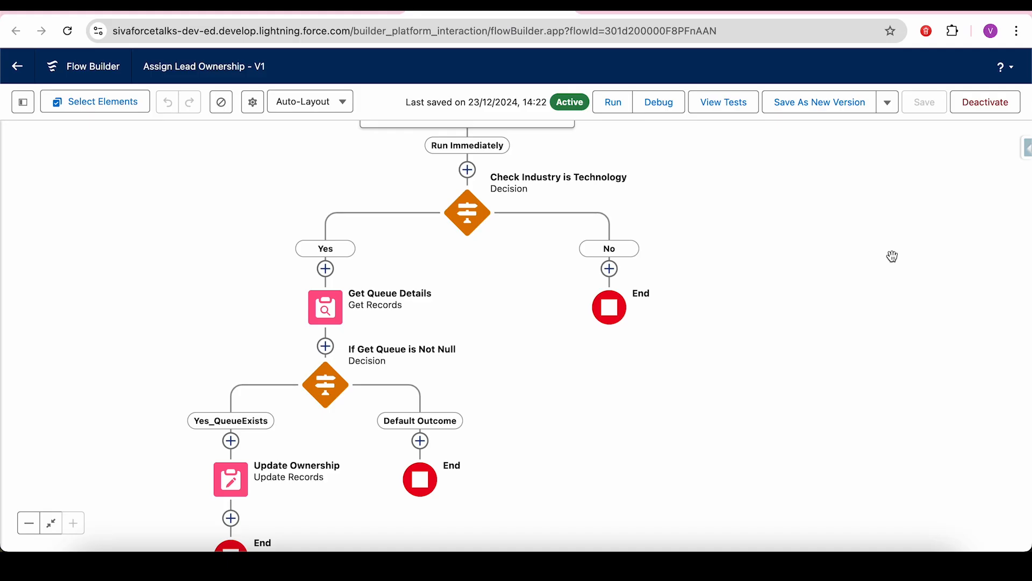
{"action": "left_click_drag", "start_coordinate": [853, 271], "coordinate": [895, 369]}
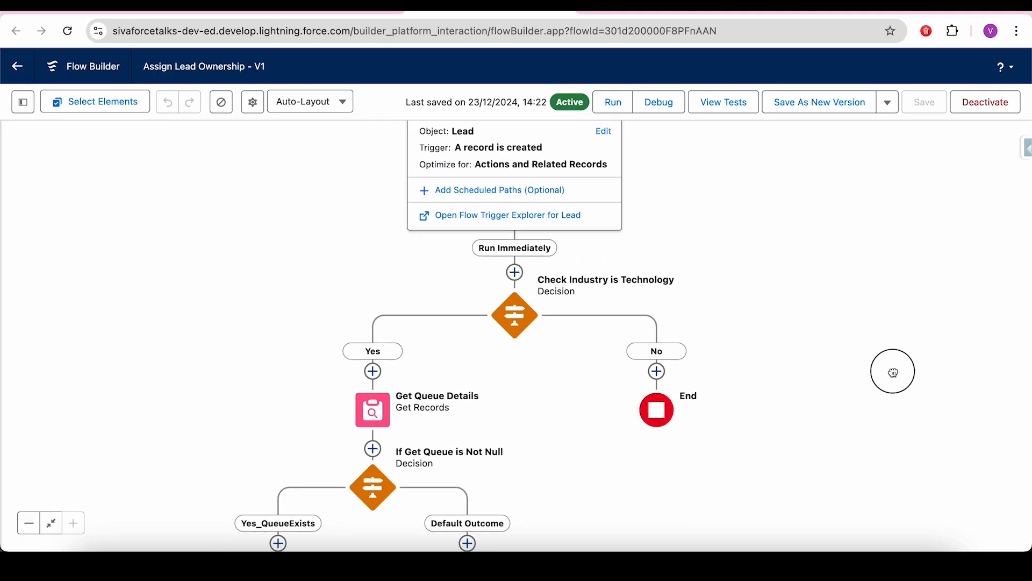
{"action": "left_click", "coordinate": [513, 305]}
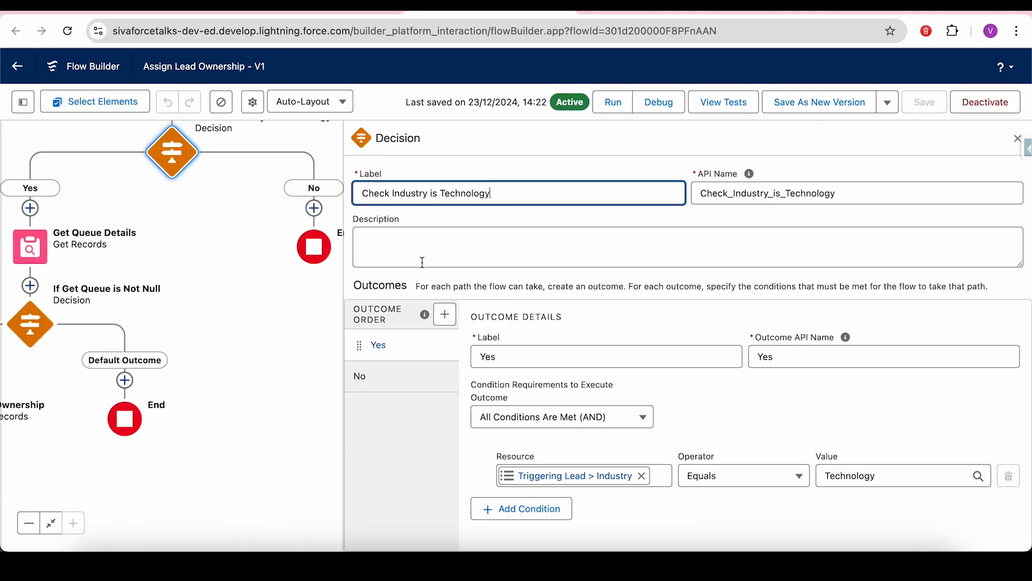
{"action": "left_click", "coordinate": [1018, 138]}
{"action": "left_click", "coordinate": [585, 399]}
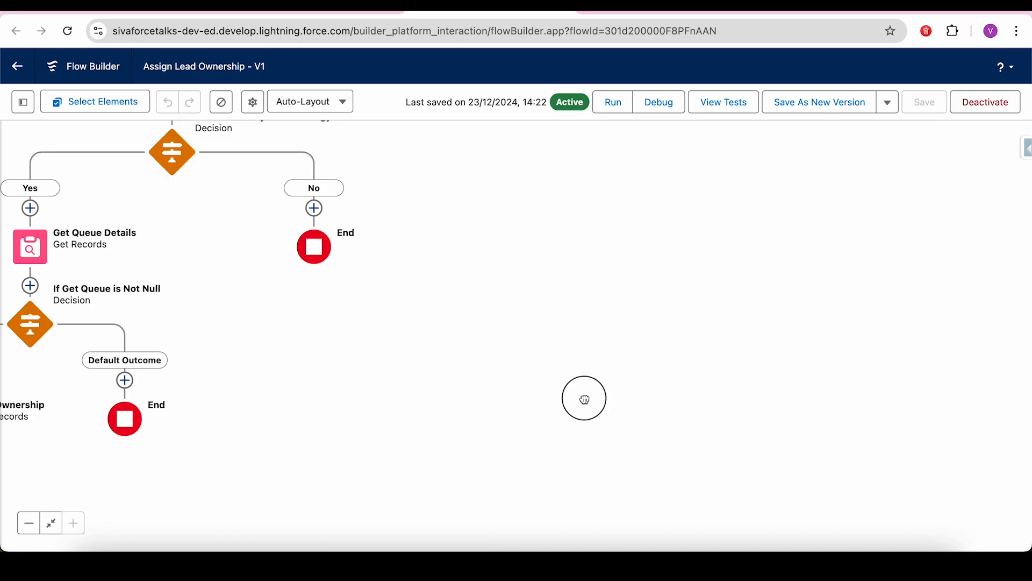
{"action": "left_click_drag", "start_coordinate": [585, 399], "coordinate": [883, 422]}
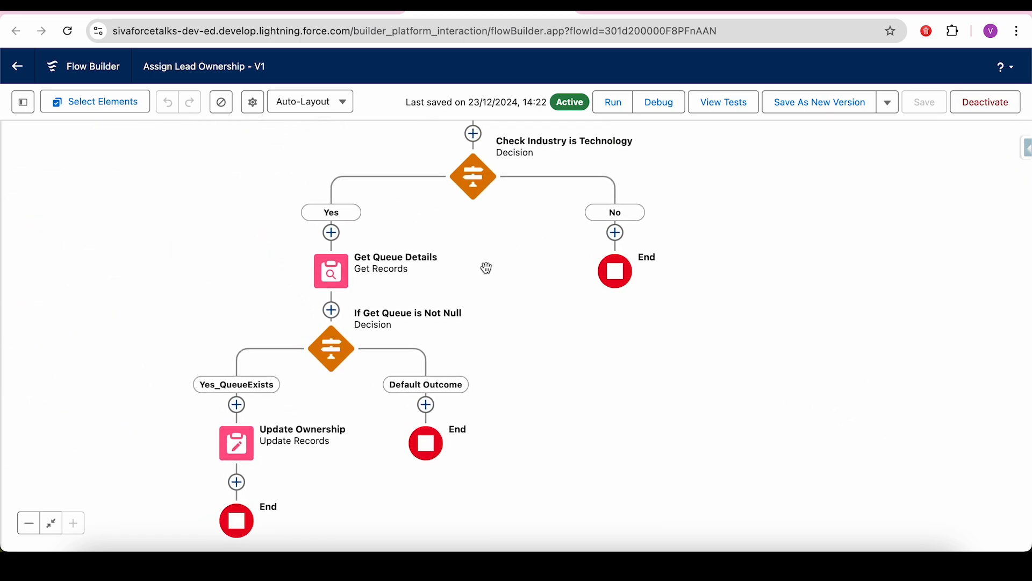
{"action": "left_click", "coordinate": [122, 9]}
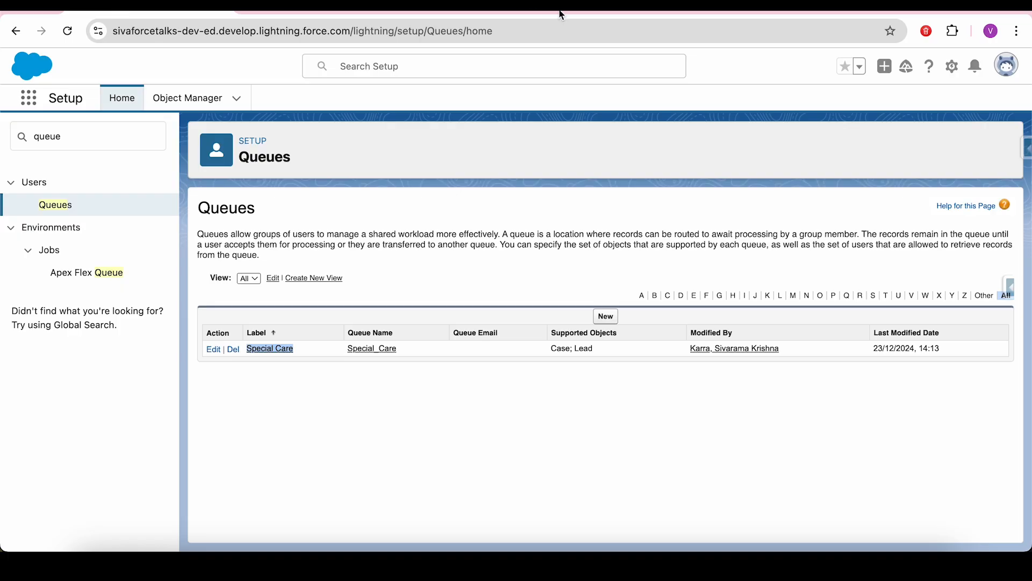
- Back in Flow Builder, check Get Queue Details filters on Type Queue and name Special_Care
{"action": "left_click", "coordinate": [641, 9]}
{"action": "left_click", "coordinate": [319, 9]}
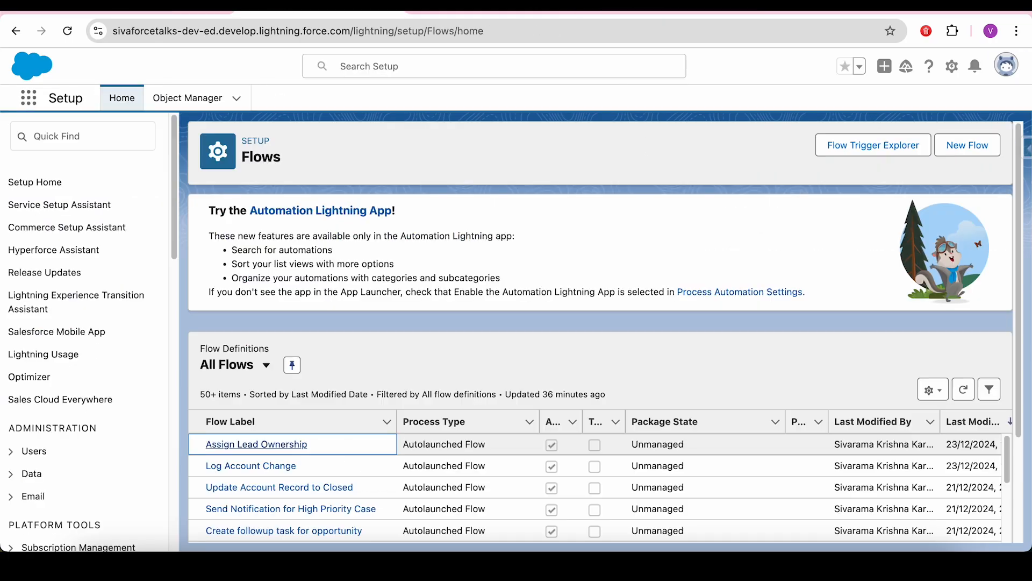
{"action": "left_click", "coordinate": [484, 8]}
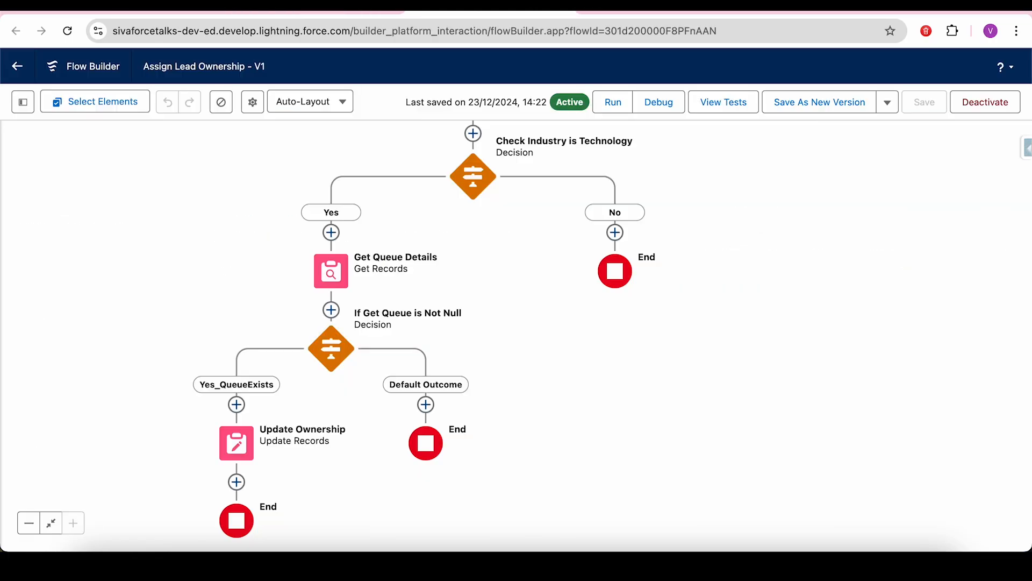
{"action": "left_click", "coordinate": [330, 271]}
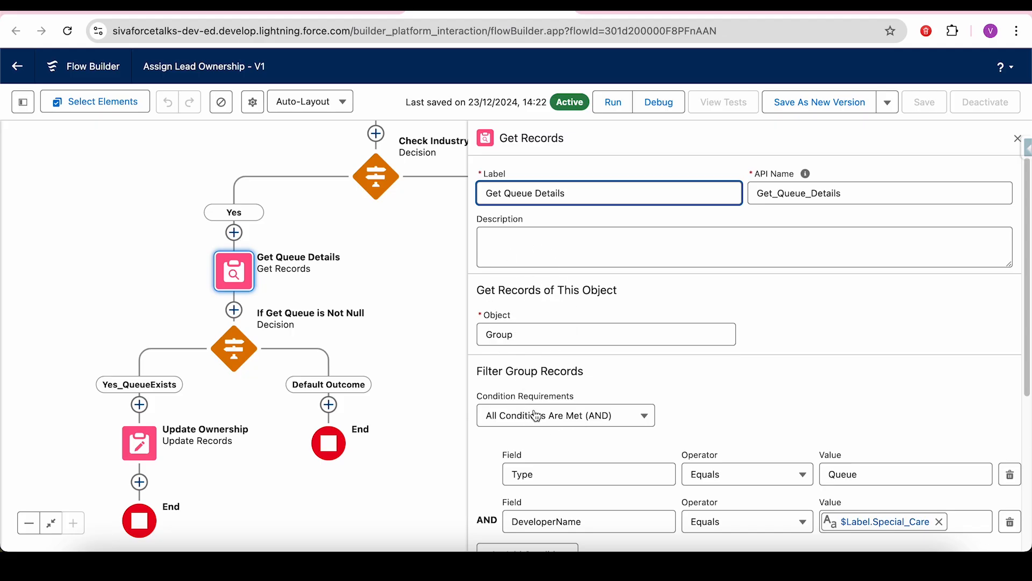
{"action": "left_click", "coordinate": [872, 479]}
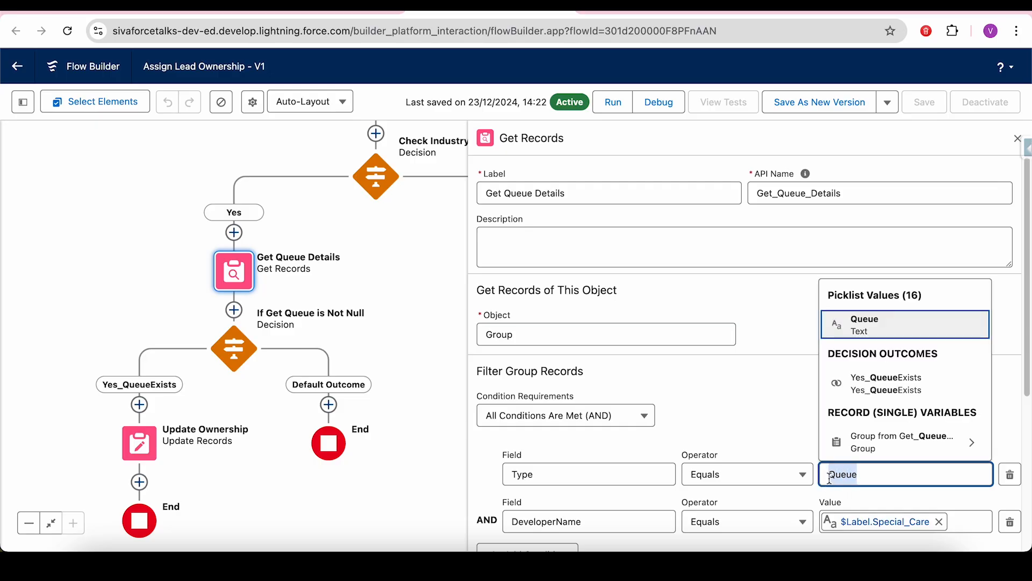
{"action": "left_click", "coordinate": [756, 396]}
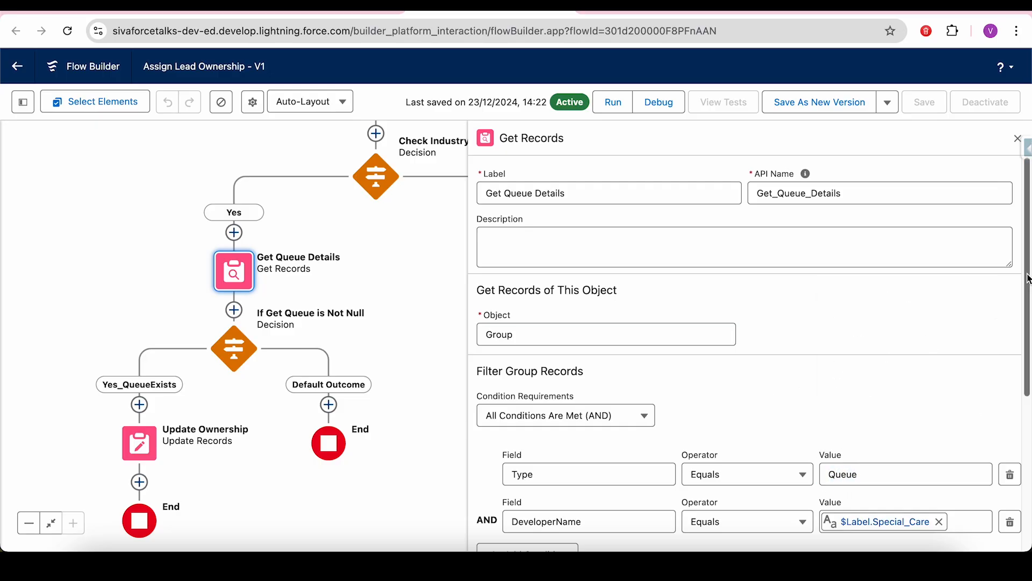
{"action": "left_click_drag", "start_coordinate": [1024, 276], "coordinate": [1027, 333]}
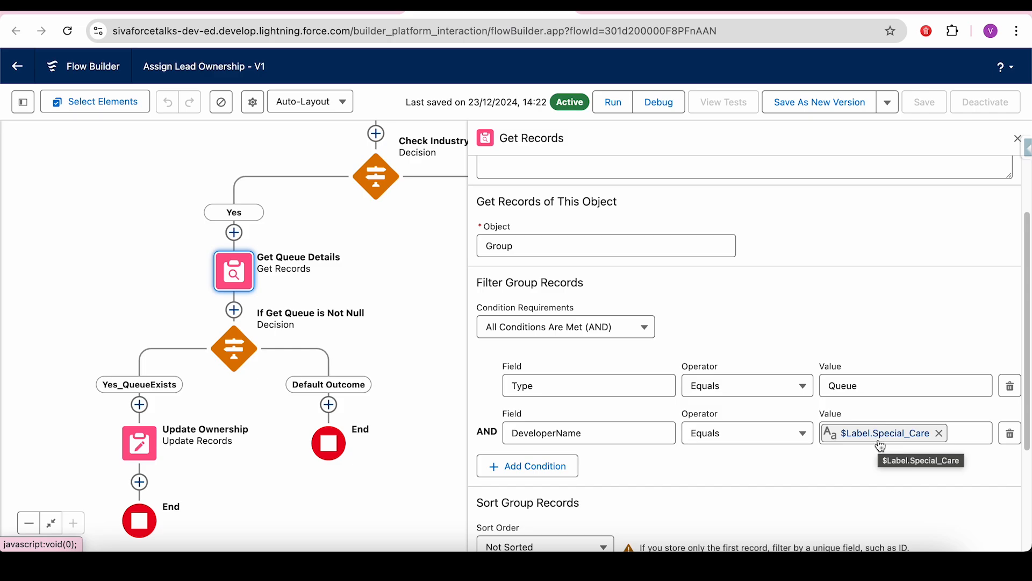
{"action": "left_click", "coordinate": [1016, 141]}
{"action": "left_click_drag", "start_coordinate": [627, 378], "coordinate": [831, 315]}
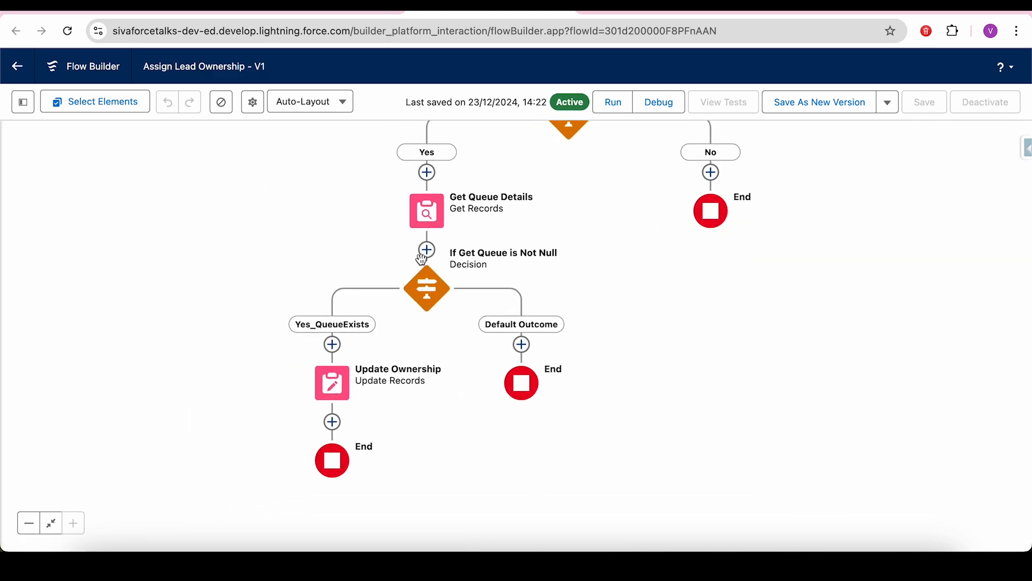
- Review the If Get Queue is Not Null decision's settings
{"action": "left_click", "coordinate": [427, 285]}
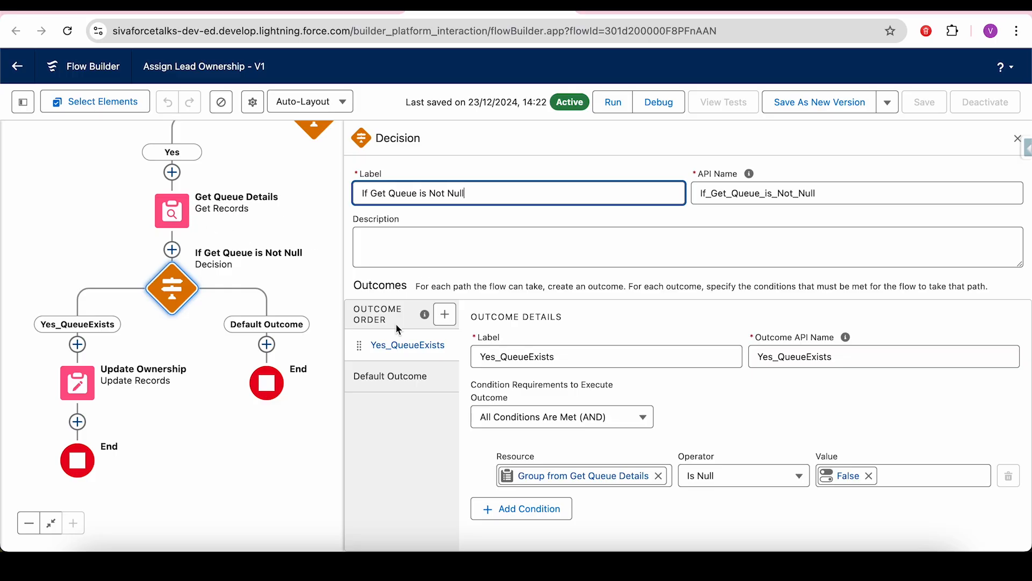
{"action": "left_click", "coordinate": [1017, 138]}
{"action": "left_click_drag", "start_coordinate": [673, 382], "coordinate": [813, 274]}
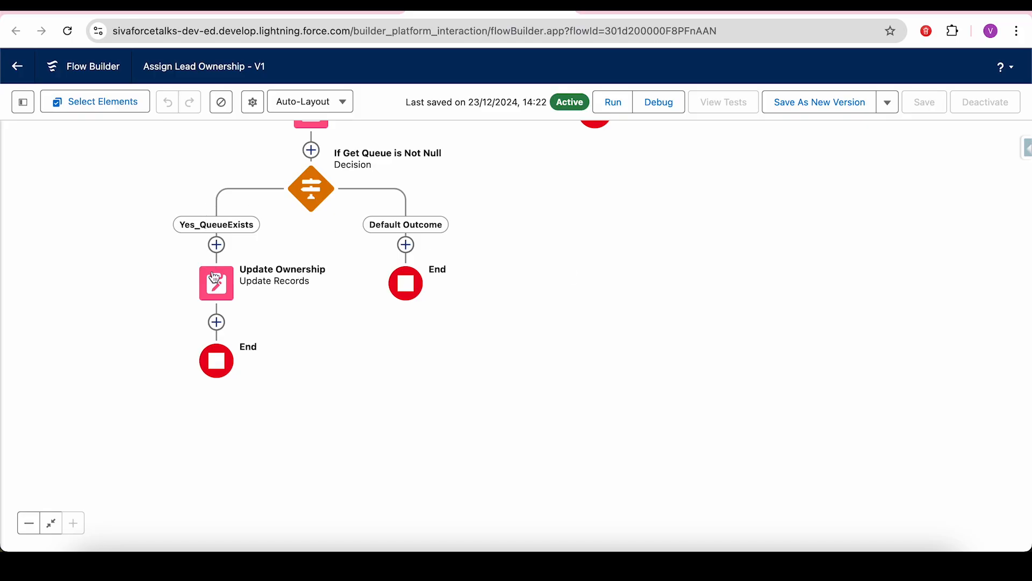
- View Update Ownership setting the triggering lead's OwnerId to the queue's Group ID
{"action": "left_click", "coordinate": [217, 293]}
{"action": "left_click", "coordinate": [218, 293]}
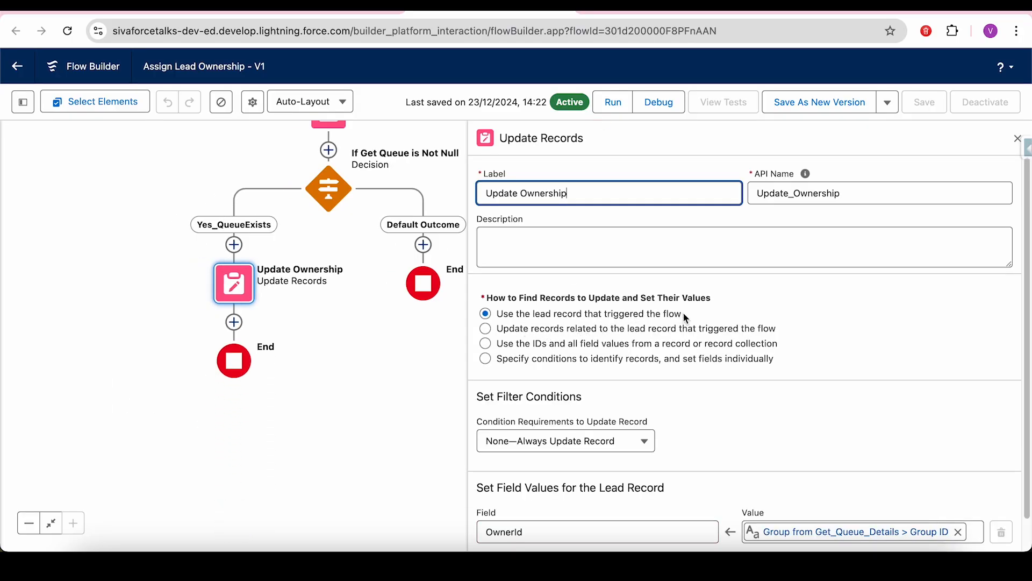
{"action": "left_click_drag", "start_coordinate": [683, 314], "coordinate": [500, 316]}
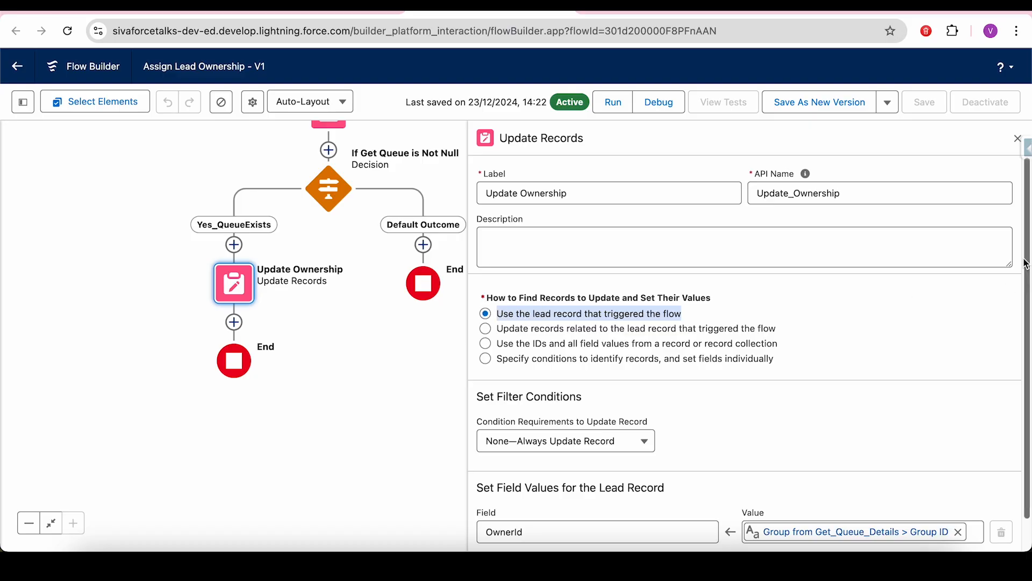
{"action": "left_click_drag", "start_coordinate": [1027, 267], "coordinate": [1028, 325]}
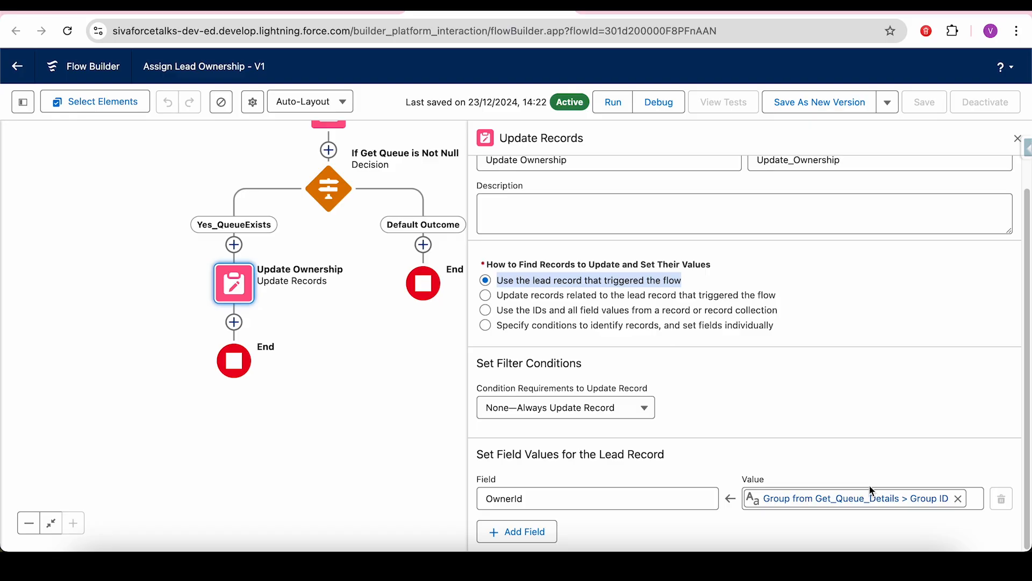
{"action": "left_click_drag", "start_coordinate": [386, 387], "coordinate": [339, 506]}
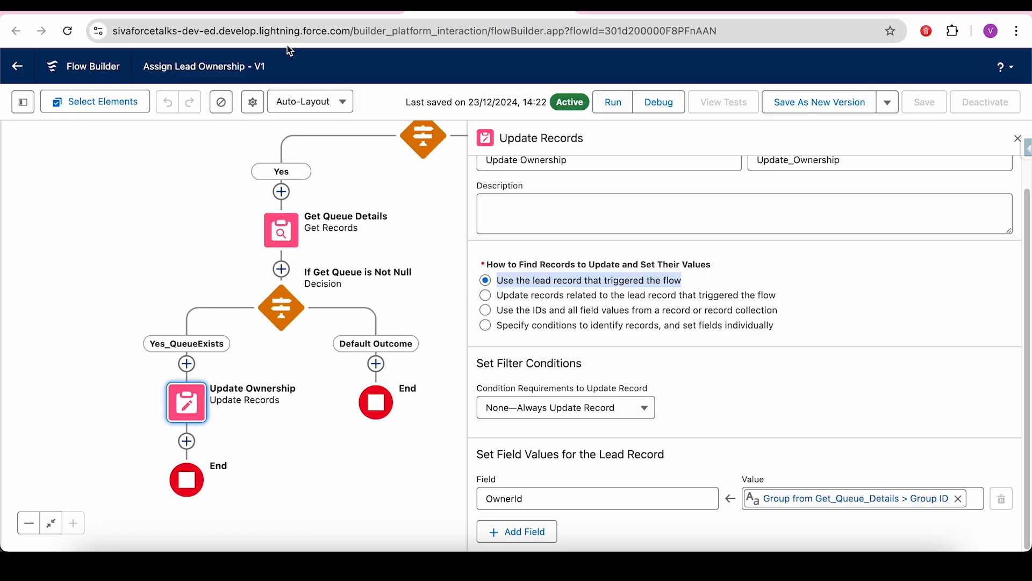
{"action": "left_click_drag", "start_coordinate": [188, 216], "coordinate": [147, 266]}
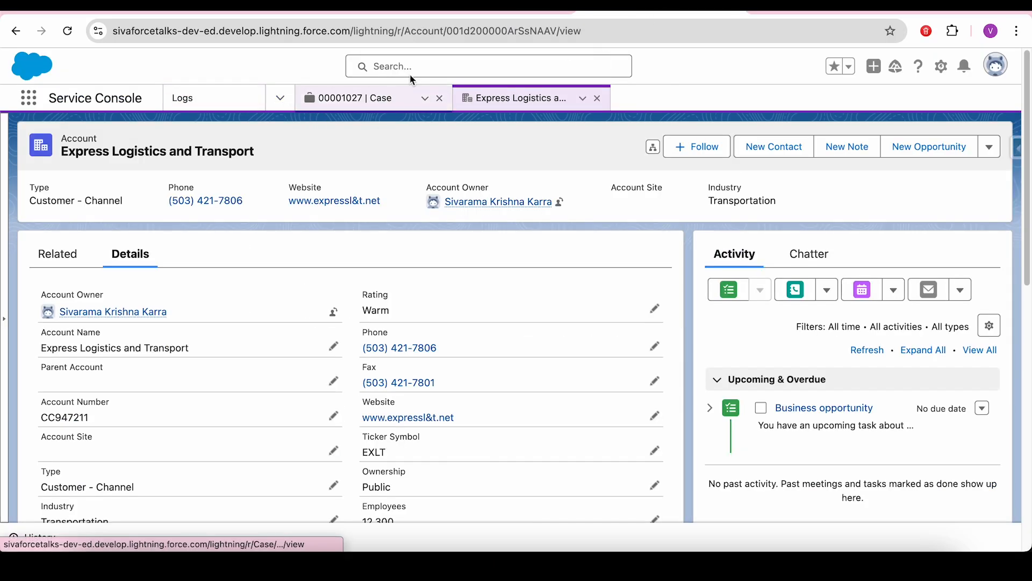
- Switch to the Sales Console app via the app launcher search 'sal'
{"action": "left_click", "coordinate": [30, 99]}
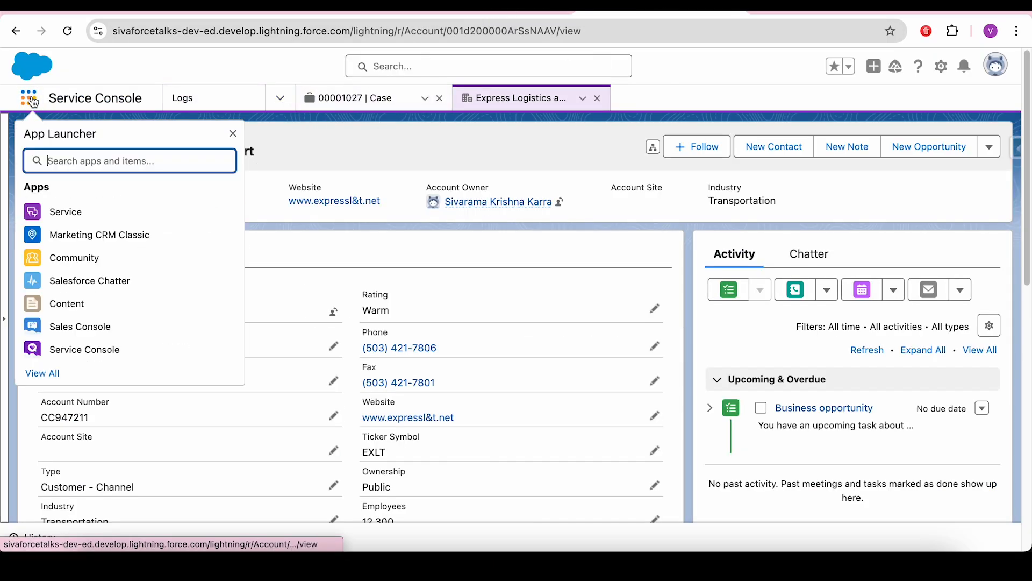
{"action": "type", "text": "sal"}
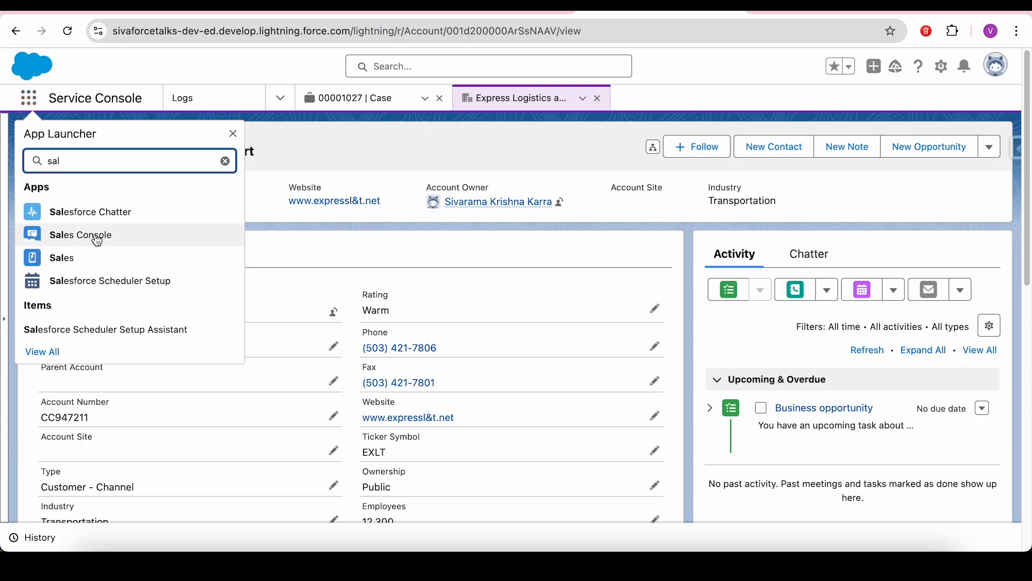
{"action": "left_click", "coordinate": [97, 239]}
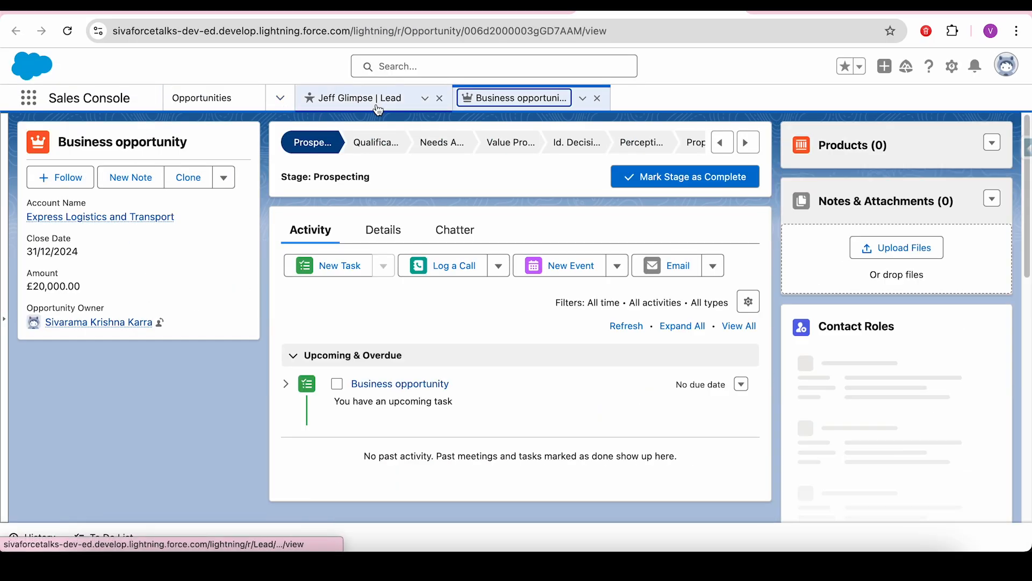
- Close the business opportunity tab, go to the Leads list, and start a new lead
{"action": "left_click", "coordinate": [365, 99]}
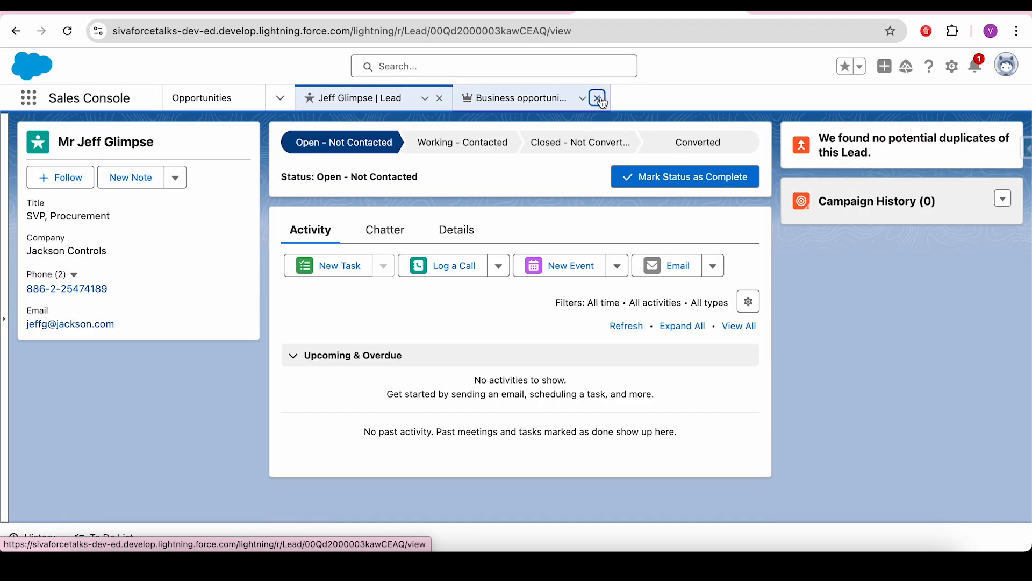
{"action": "left_click", "coordinate": [598, 98]}
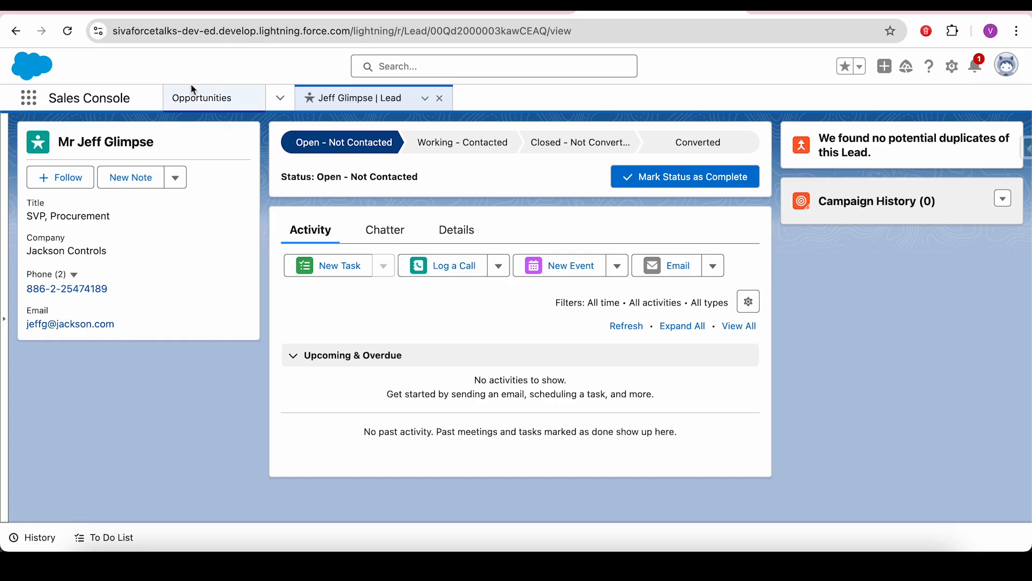
{"action": "left_click", "coordinate": [281, 99]}
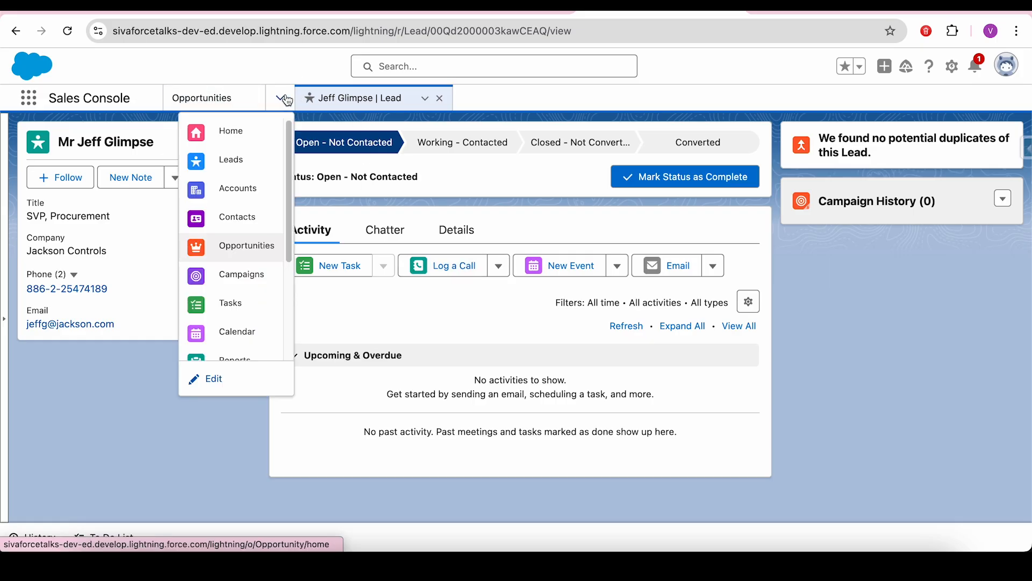
{"action": "left_click", "coordinate": [232, 160]}
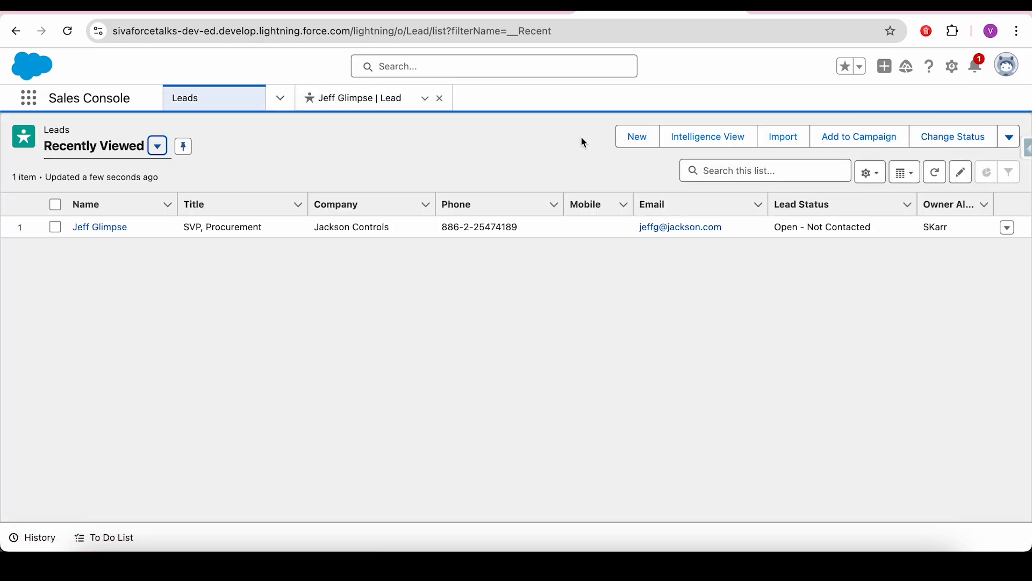
{"action": "left_click", "coordinate": [637, 136]}
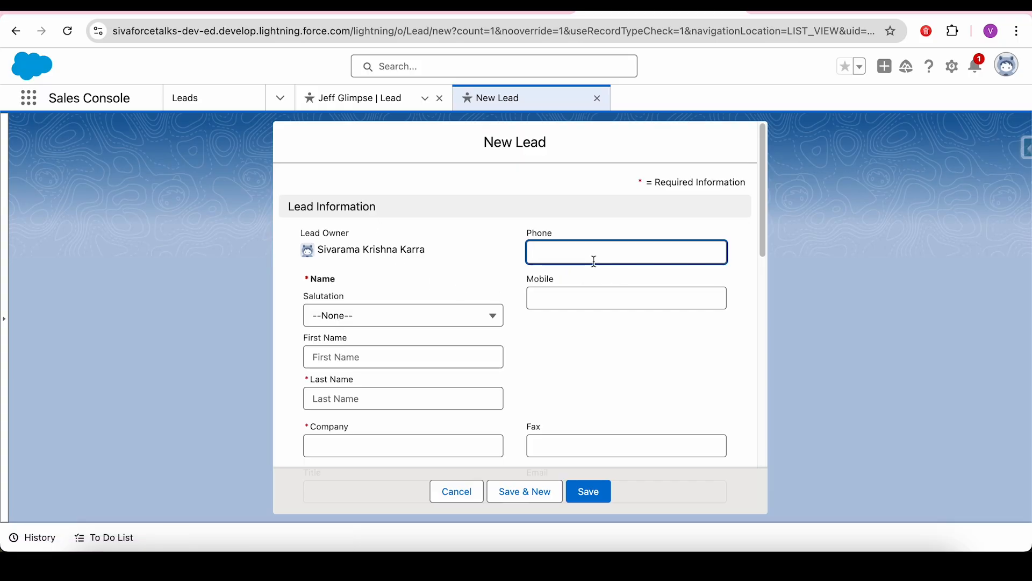
- Choose salutation Mr., enter the lead's first and last name, and the company ABC LTD
{"action": "left_click", "coordinate": [346, 323]}
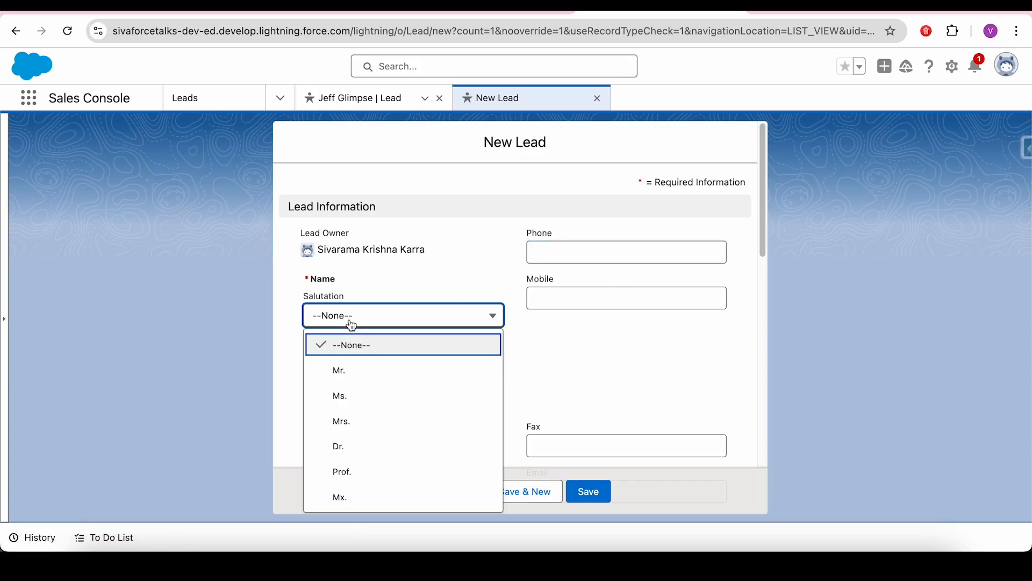
{"action": "left_click", "coordinate": [361, 368]}
{"action": "left_click", "coordinate": [374, 364]}
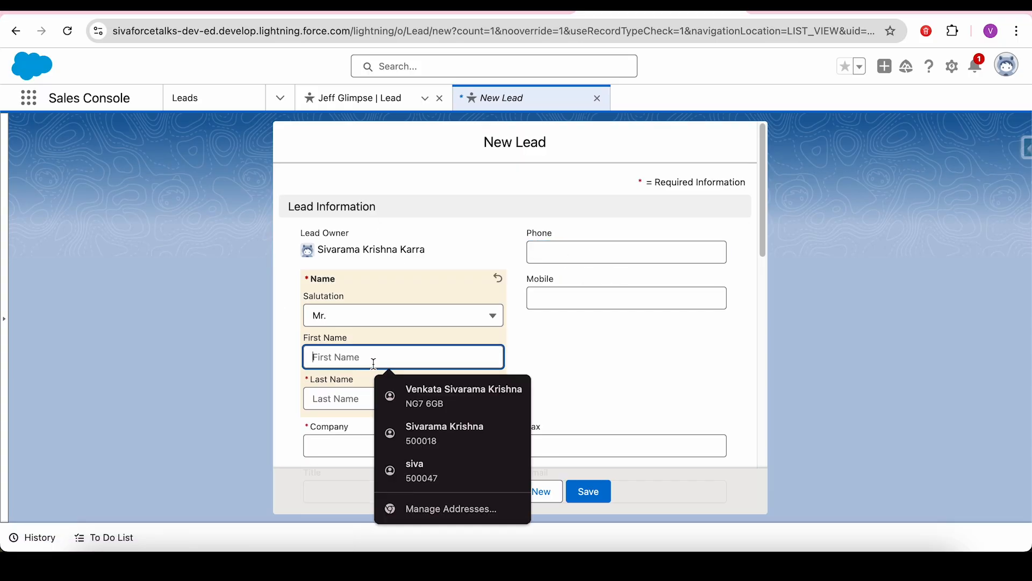
{"action": "key", "text": "Tab"}
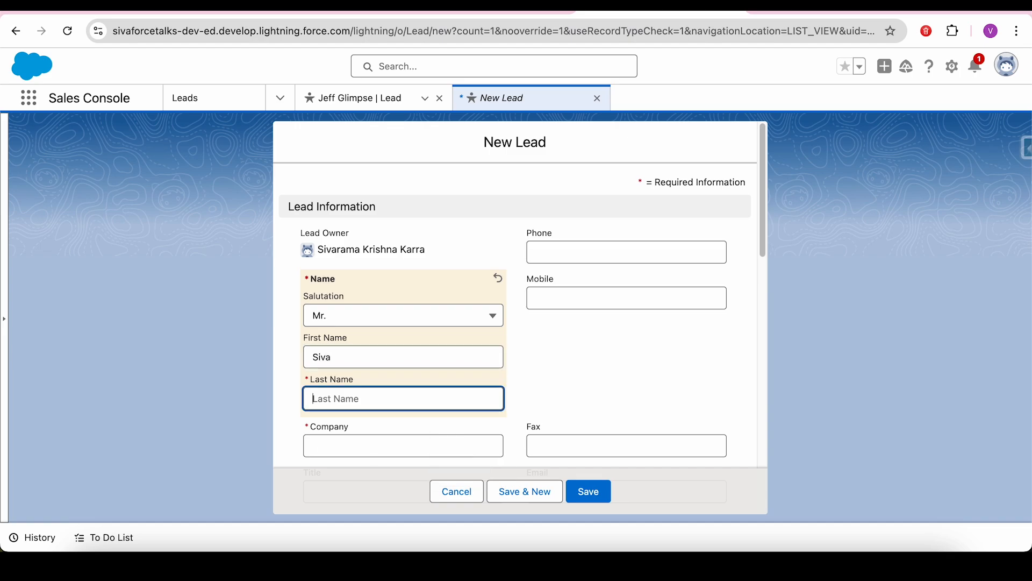
{"action": "key", "text": "Tab"}
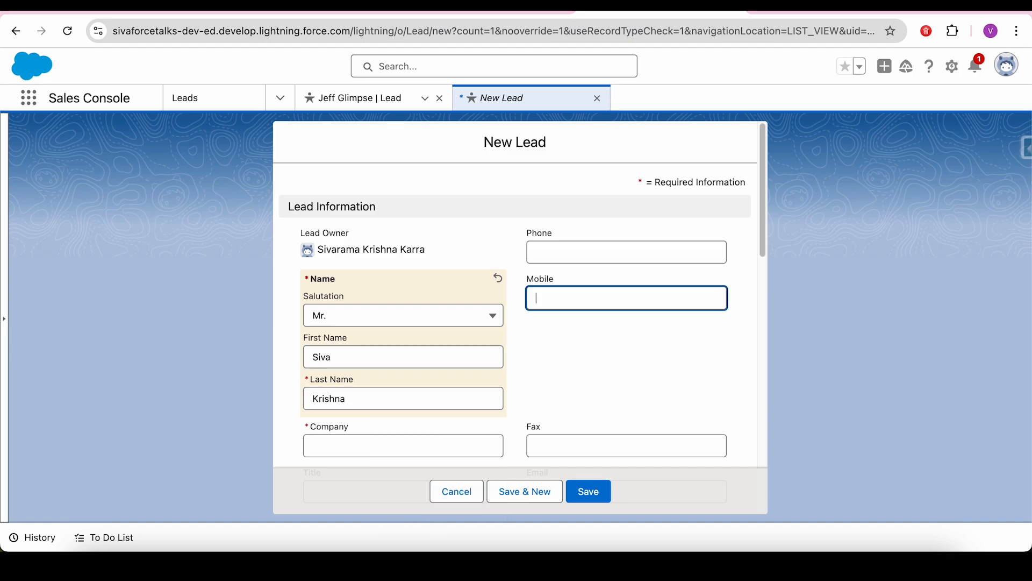
{"action": "left_click", "coordinate": [340, 444]}
{"action": "type", "text": "ABC LTD"}
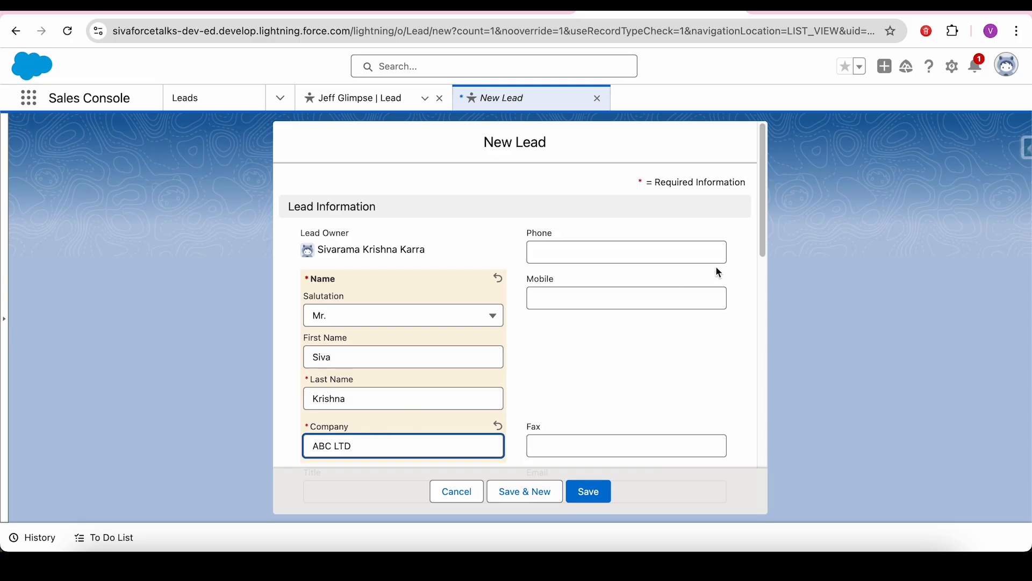
{"action": "left_click_drag", "start_coordinate": [768, 243], "coordinate": [765, 353]}
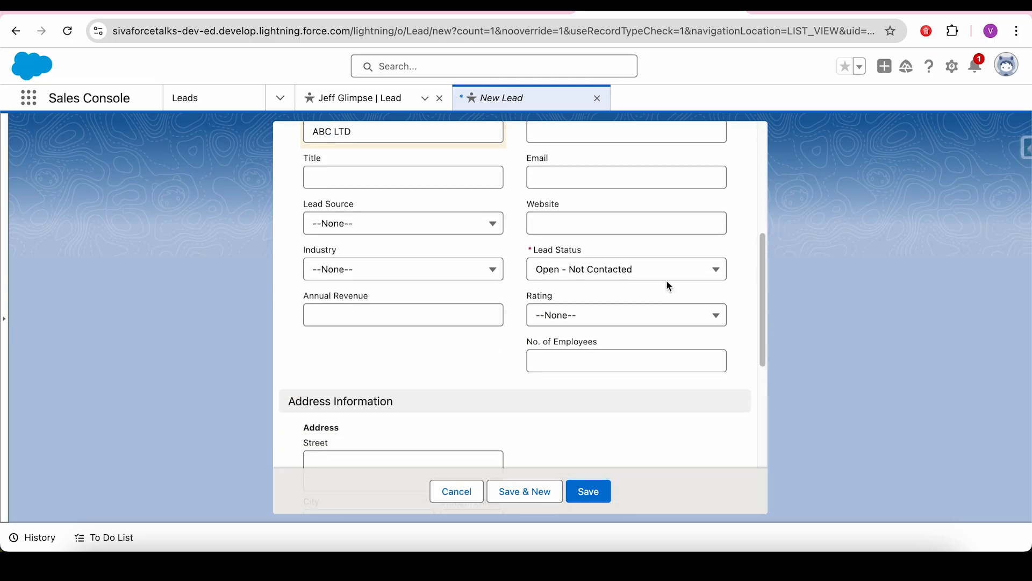
- Set Rating to Hot and Industry to Technology, then save the lead
{"action": "left_click", "coordinate": [574, 315]}
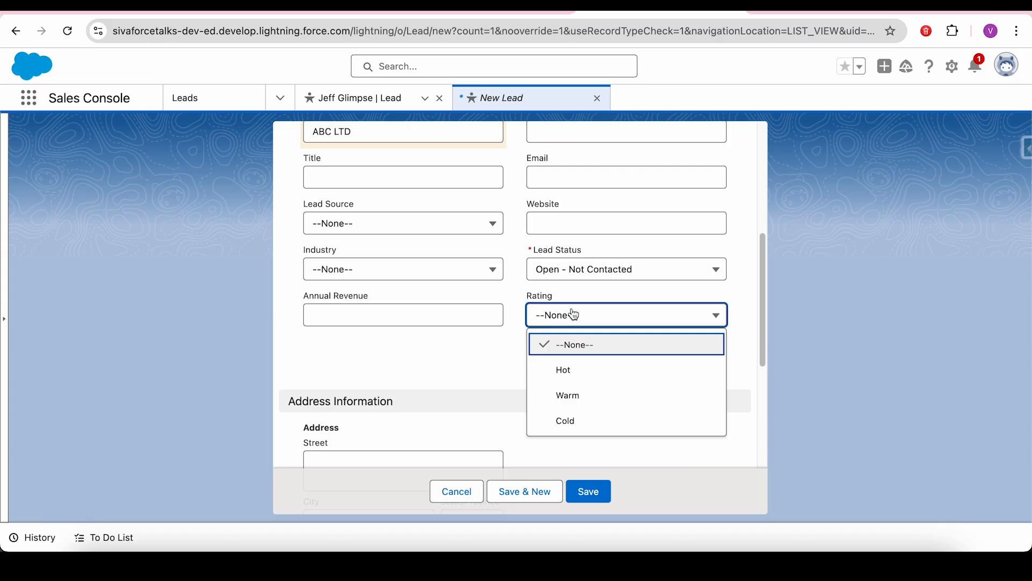
{"action": "left_click", "coordinate": [588, 384]}
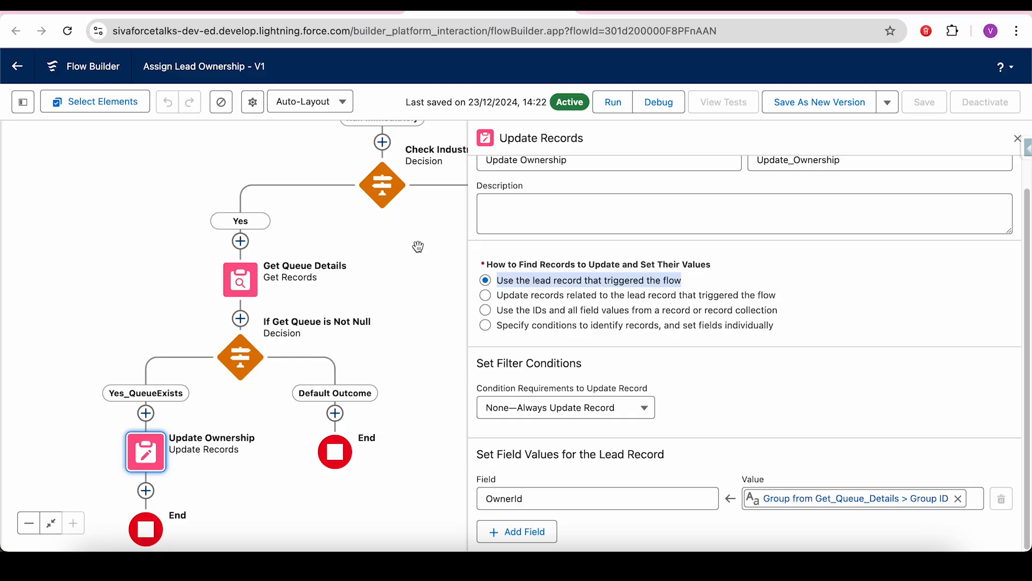
{"action": "left_click_drag", "start_coordinate": [417, 247], "coordinate": [324, 415]}
{"action": "left_click", "coordinate": [289, 250]}
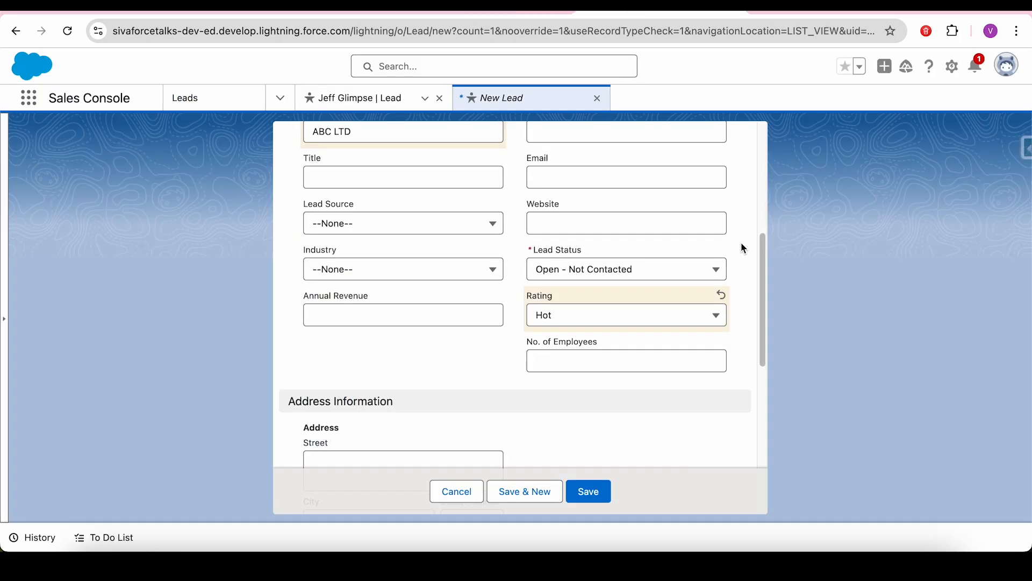
{"action": "left_click", "coordinate": [376, 270]}
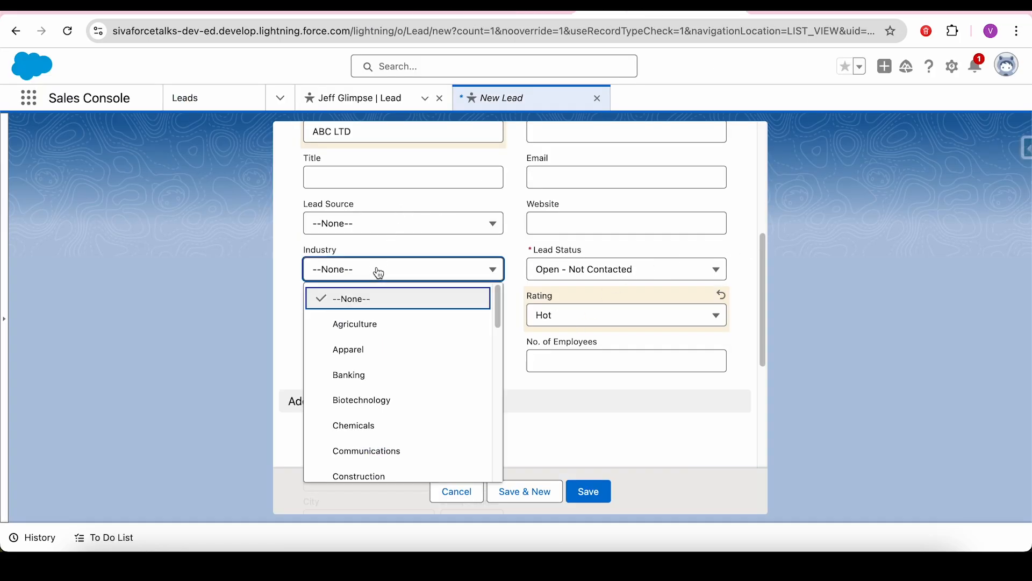
{"action": "left_click_drag", "start_coordinate": [503, 318], "coordinate": [491, 468]}
{"action": "left_click", "coordinate": [380, 371]}
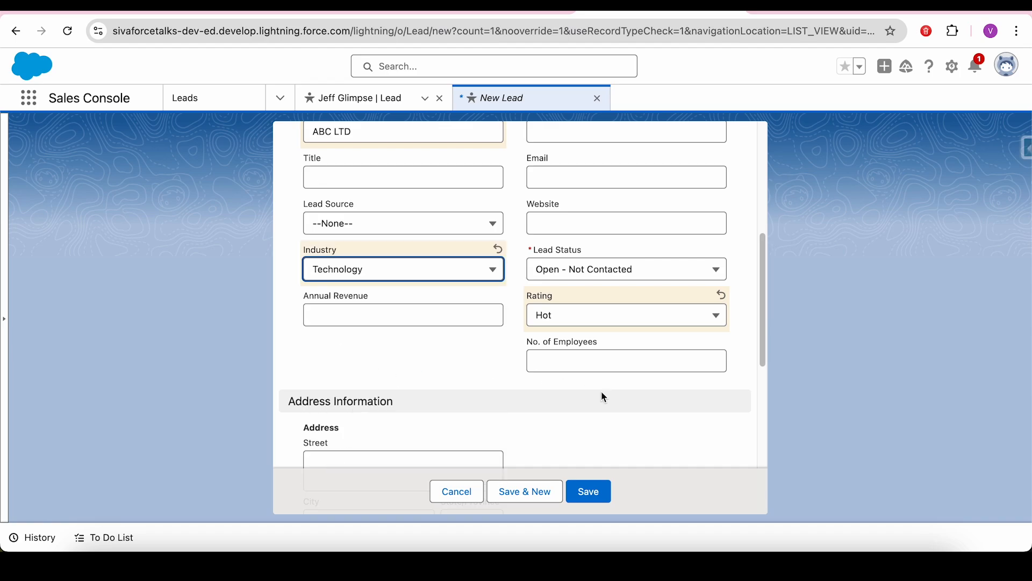
{"action": "left_click", "coordinate": [609, 419]}
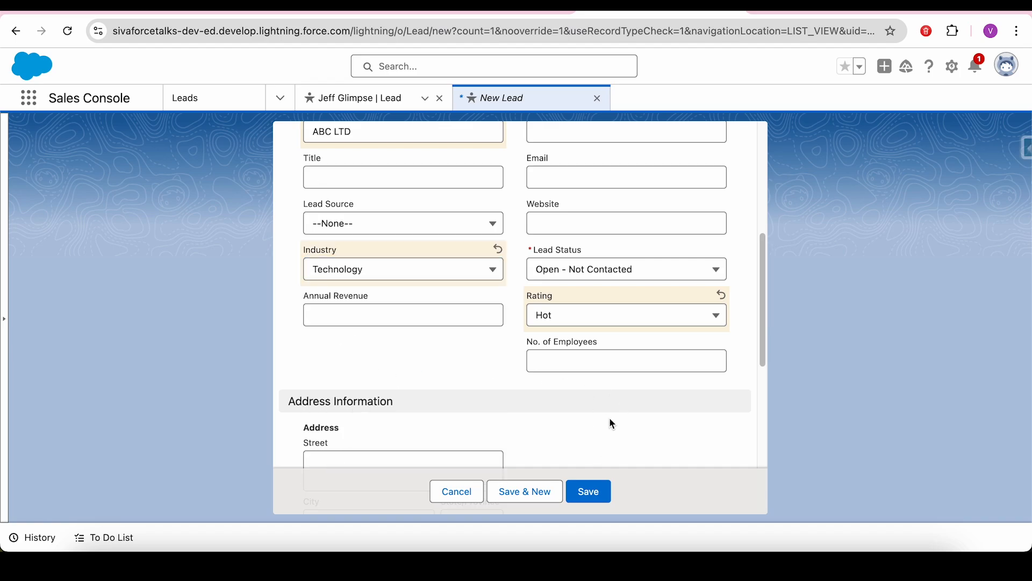
{"action": "left_click", "coordinate": [593, 495]}
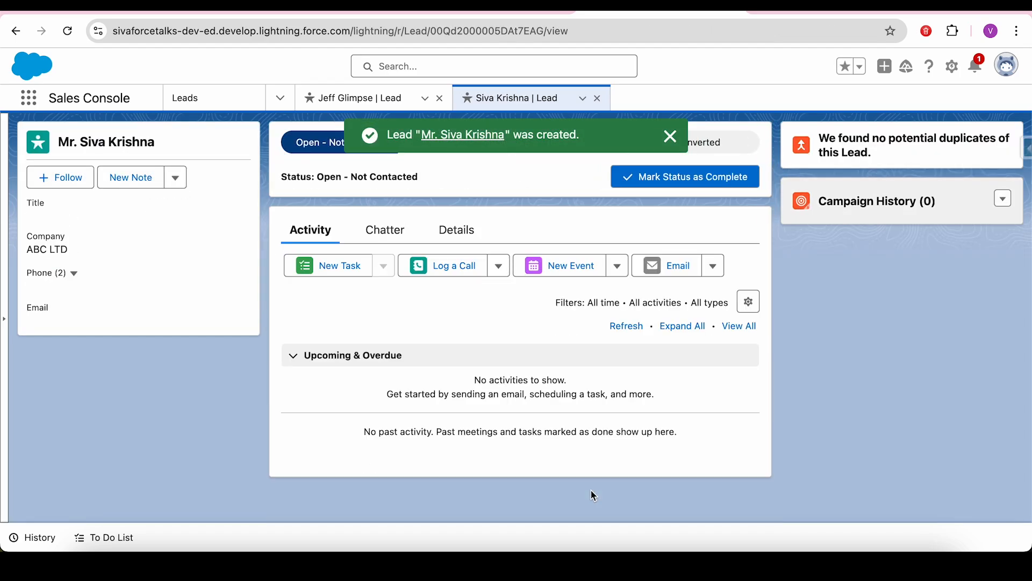
- Show the new lead's details with Lead Owner Special Care, and open Salesforce Inspector
{"action": "left_click", "coordinate": [458, 231]}
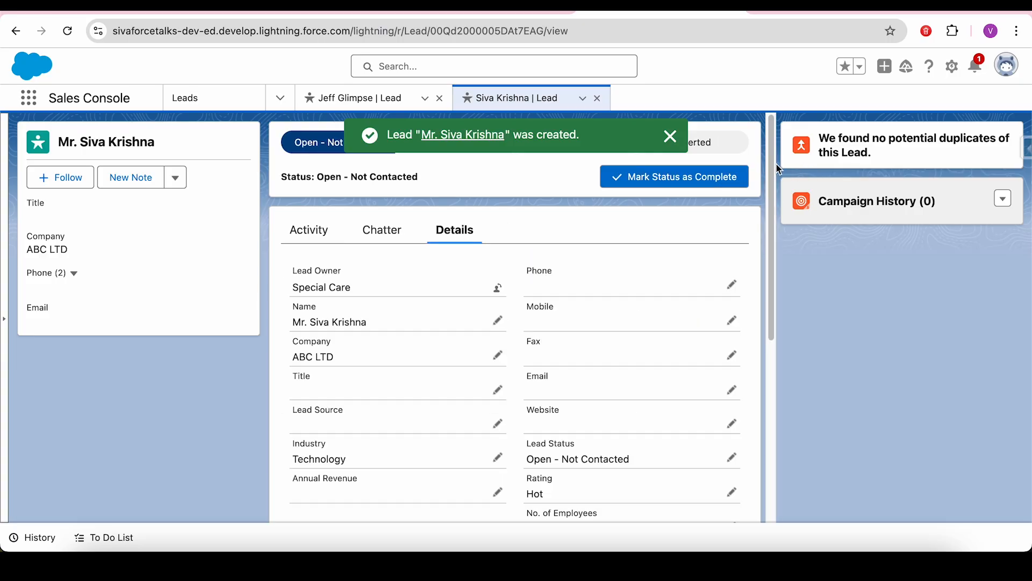
{"action": "left_click_drag", "start_coordinate": [774, 182], "coordinate": [778, 132]}
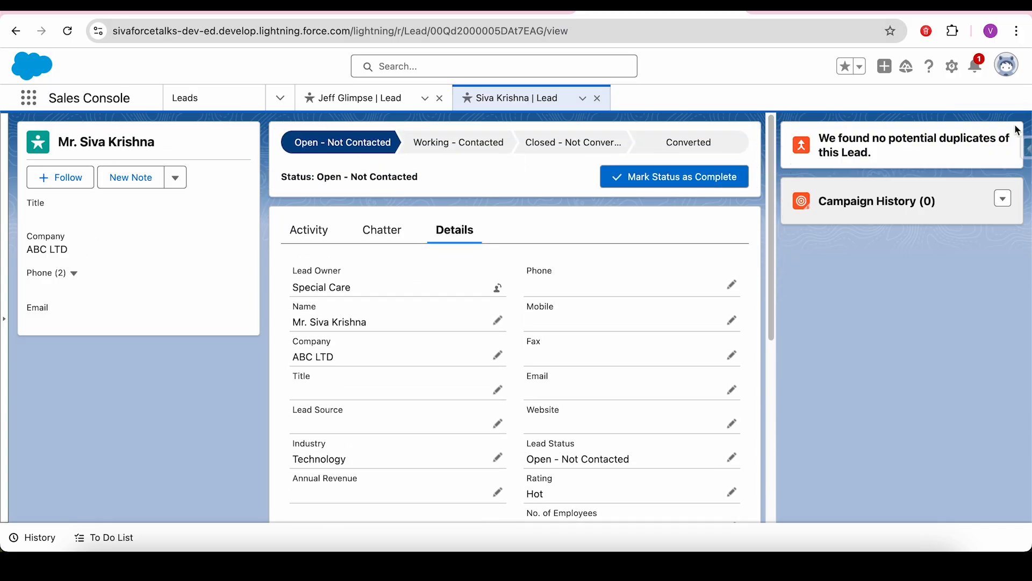
{"action": "left_click", "coordinate": [1025, 149]}
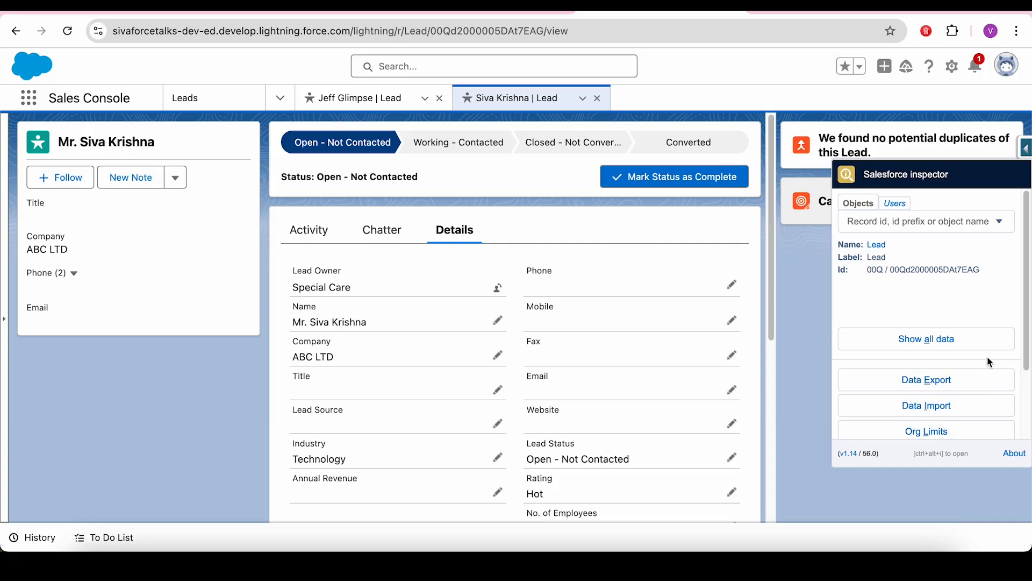
- Show all lead data filtered by 'own' to see OwnerId references a group, then go back
{"action": "left_click", "coordinate": [952, 346]}
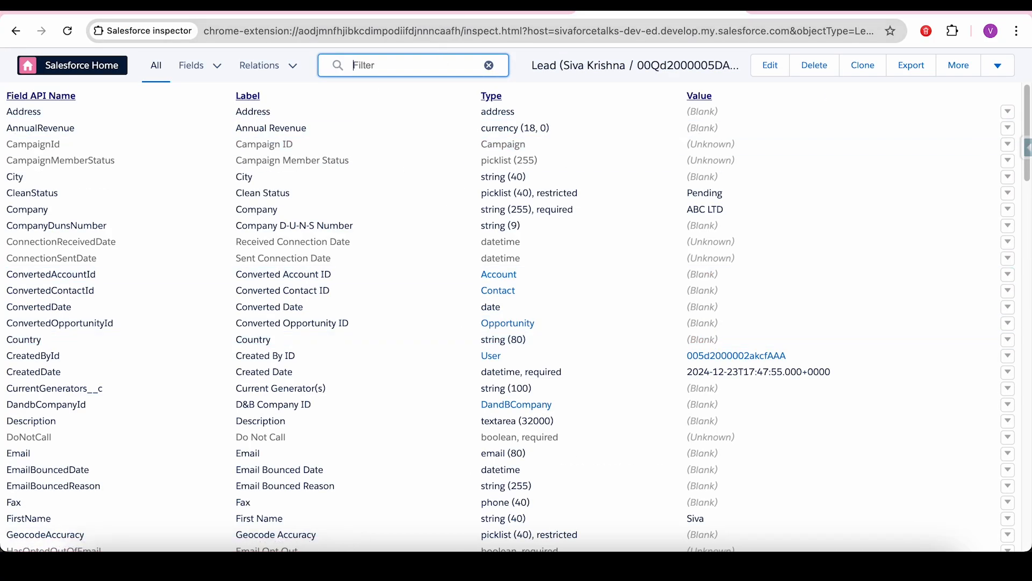
{"action": "type", "text": "owner"}
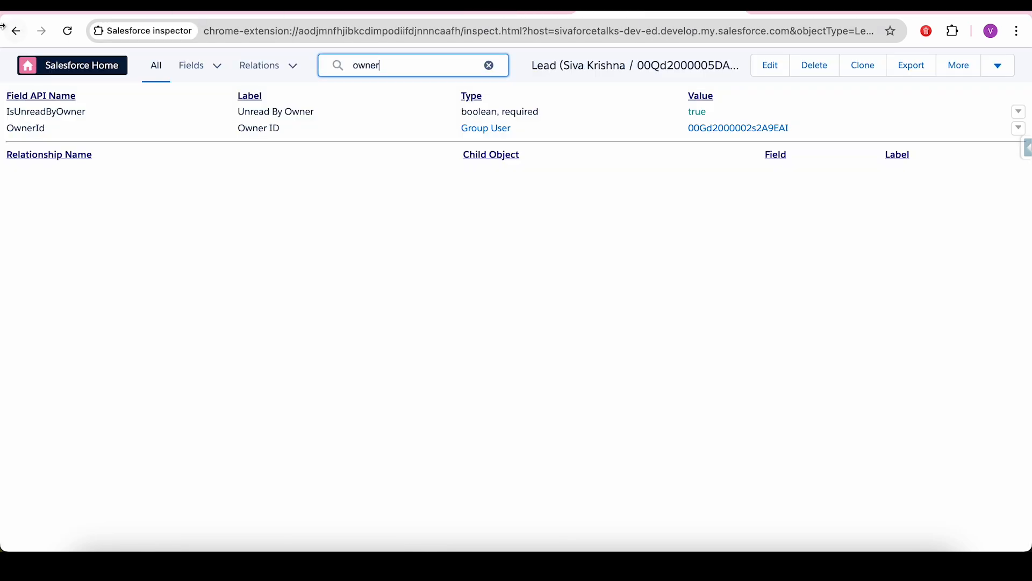
{"action": "left_click", "coordinate": [16, 31]}
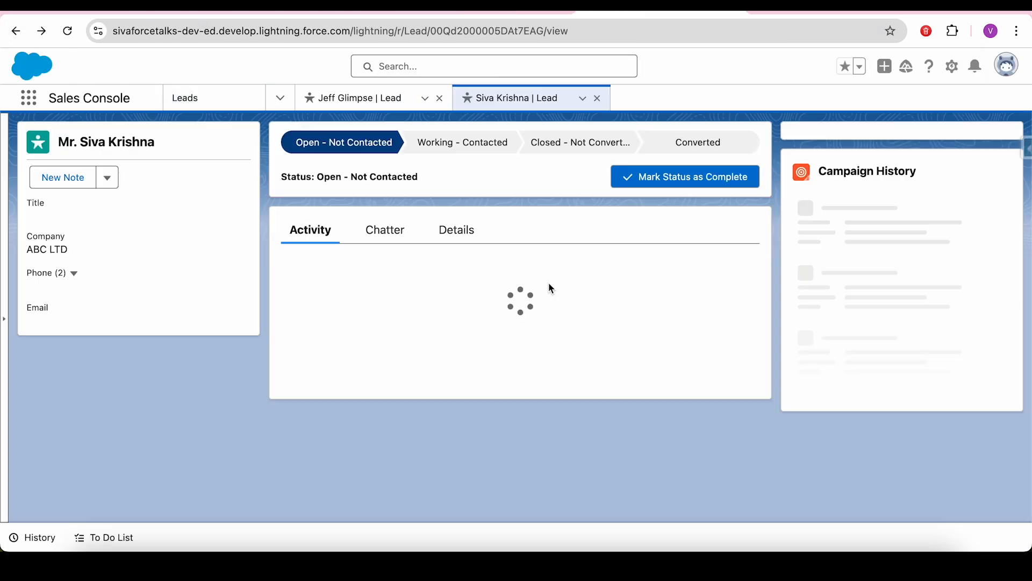
- Highlight Special Care as the lead's owner, close the lead tab, and switch to the presentation
{"action": "left_click", "coordinate": [470, 246]}
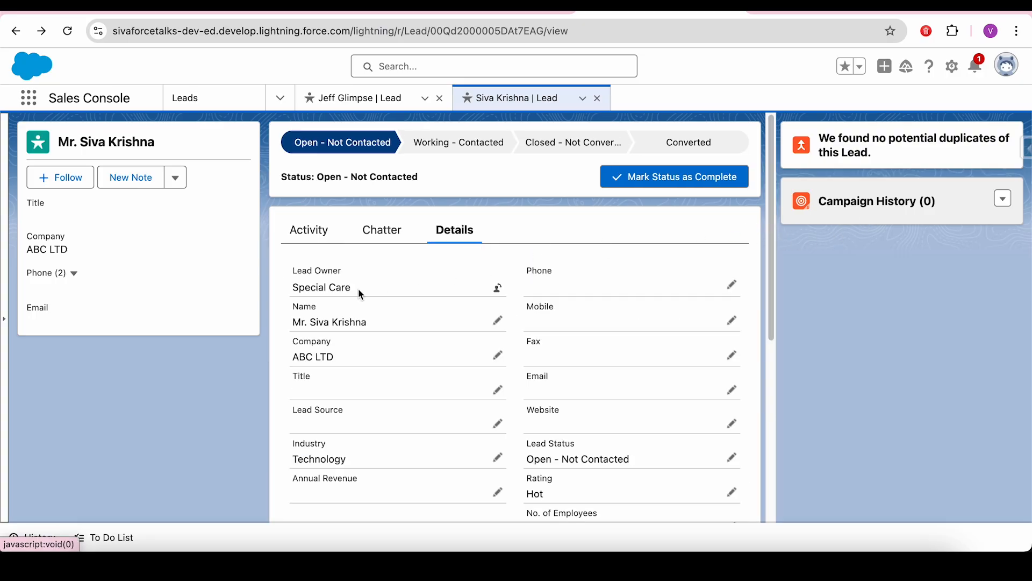
{"action": "left_click_drag", "start_coordinate": [359, 293], "coordinate": [295, 288]}
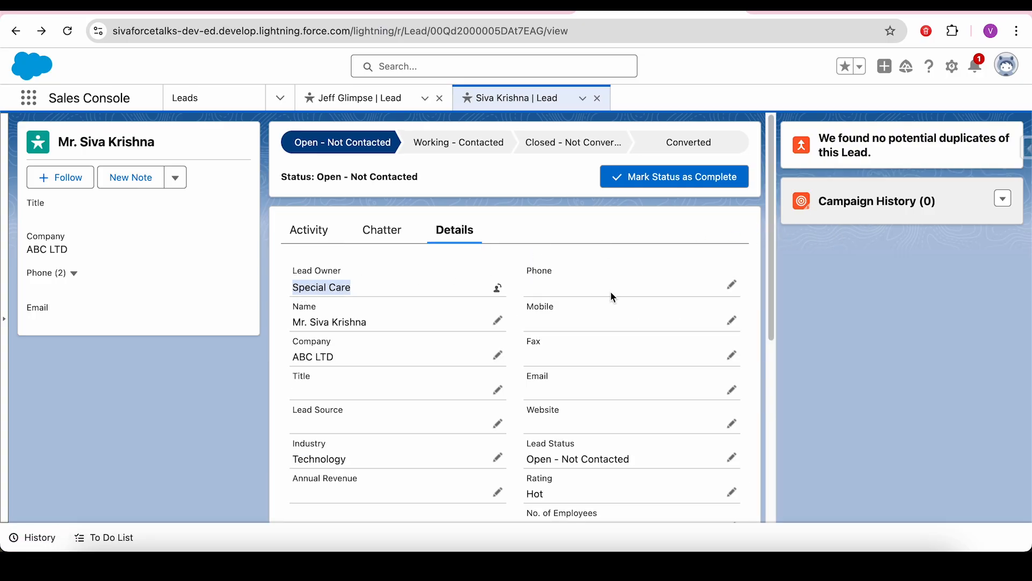
{"action": "left_click", "coordinate": [597, 98]}
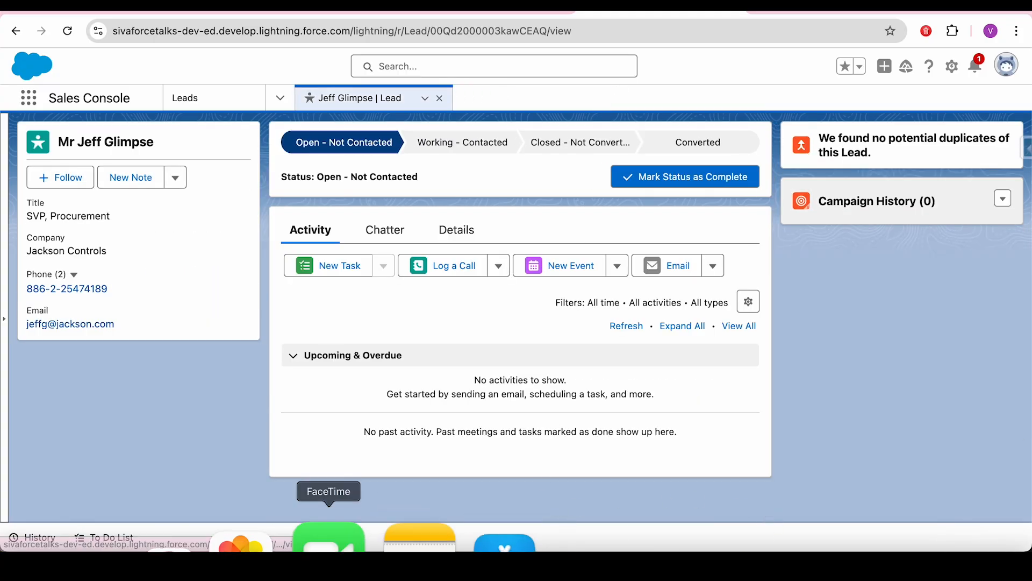
{"action": "key", "text": "ctrl+Tab"}
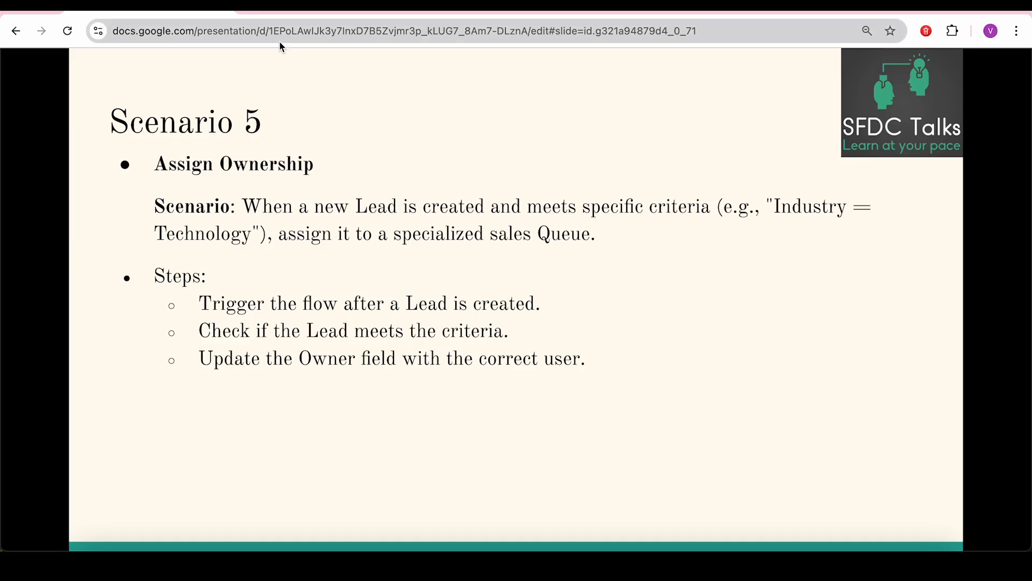
- Exit the slideshow and display slide 38, 'Scenario 3 – Update Parent Record', in the editor
{"action": "key", "text": "Escape"}
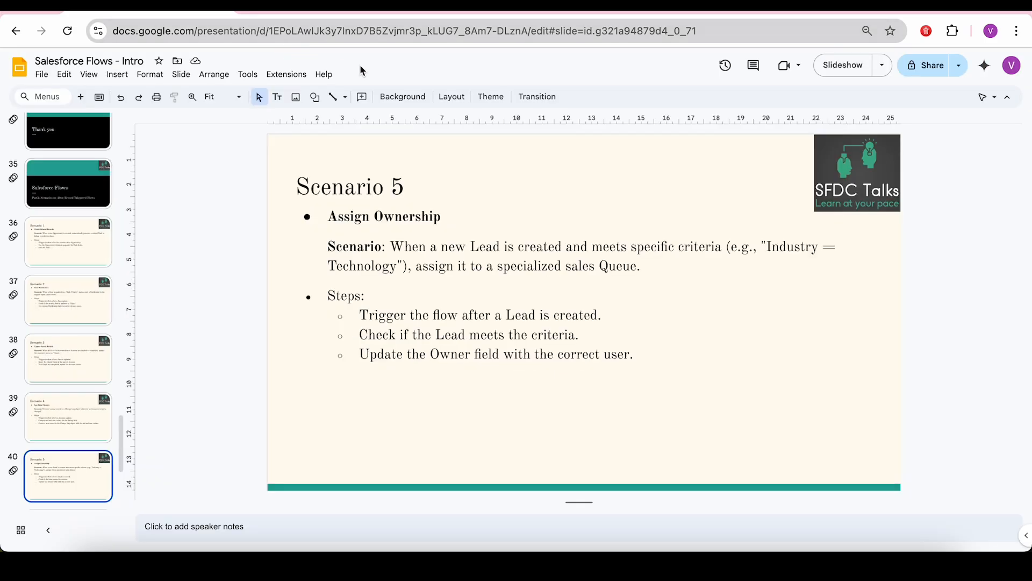
{"action": "left_click", "coordinate": [61, 311]}
{"action": "left_click", "coordinate": [68, 357]}
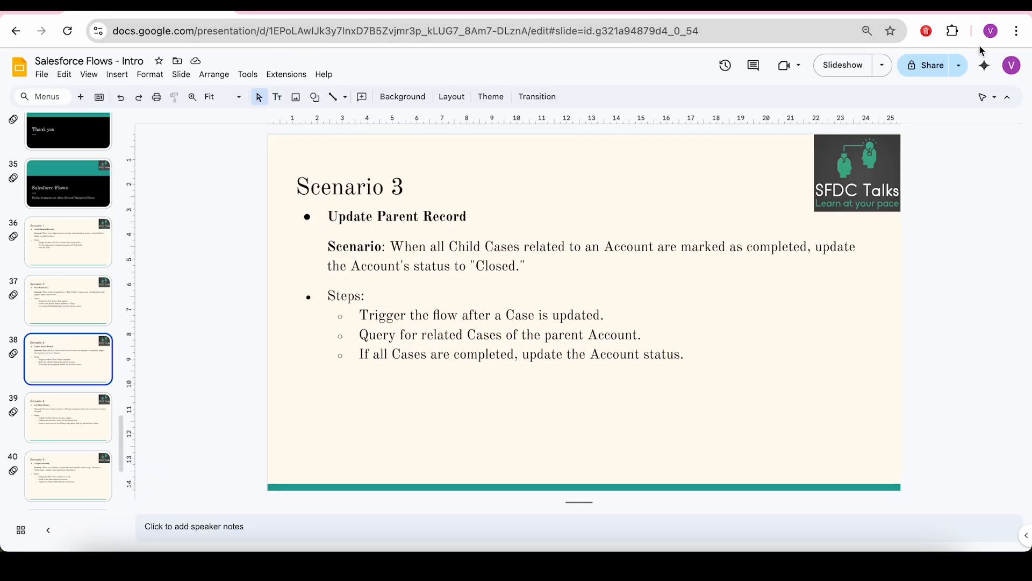
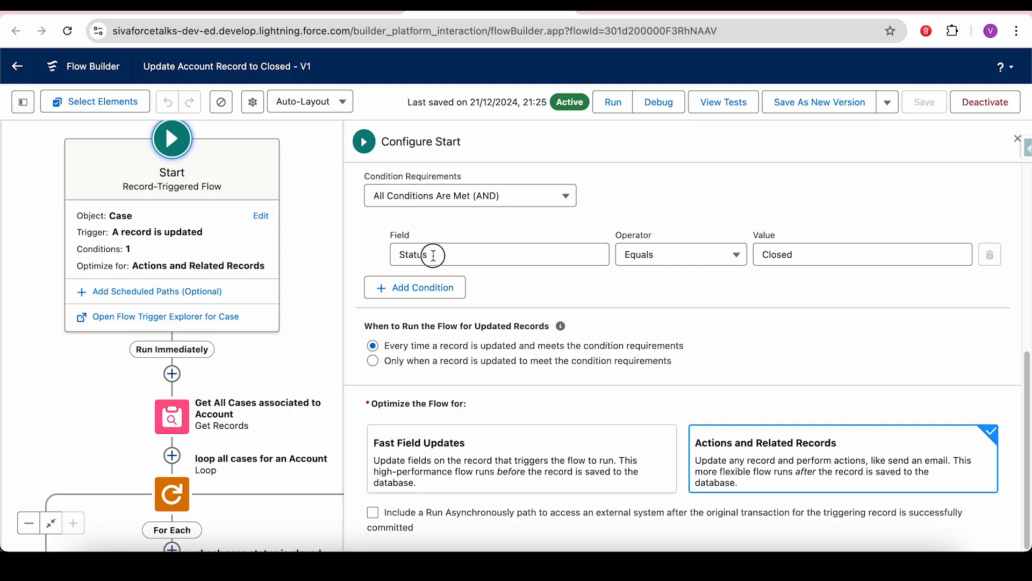
- Dismiss the Status field suggestions, close the start trigger settings, and bring the loop and decisions into view
{"action": "left_click", "coordinate": [706, 318]}
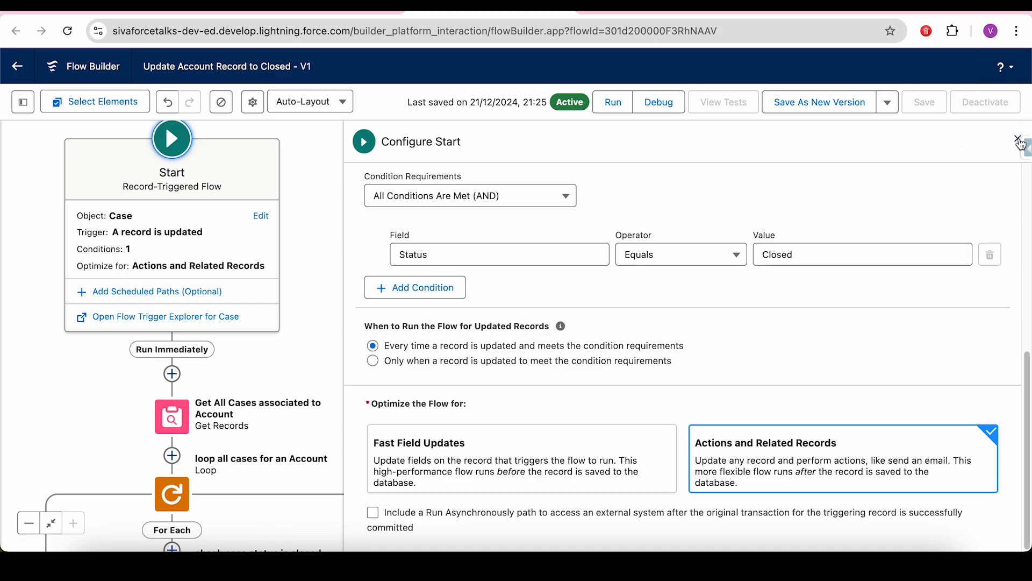
{"action": "left_click", "coordinate": [1019, 141]}
{"action": "left_click_drag", "start_coordinate": [616, 408], "coordinate": [678, 260]}
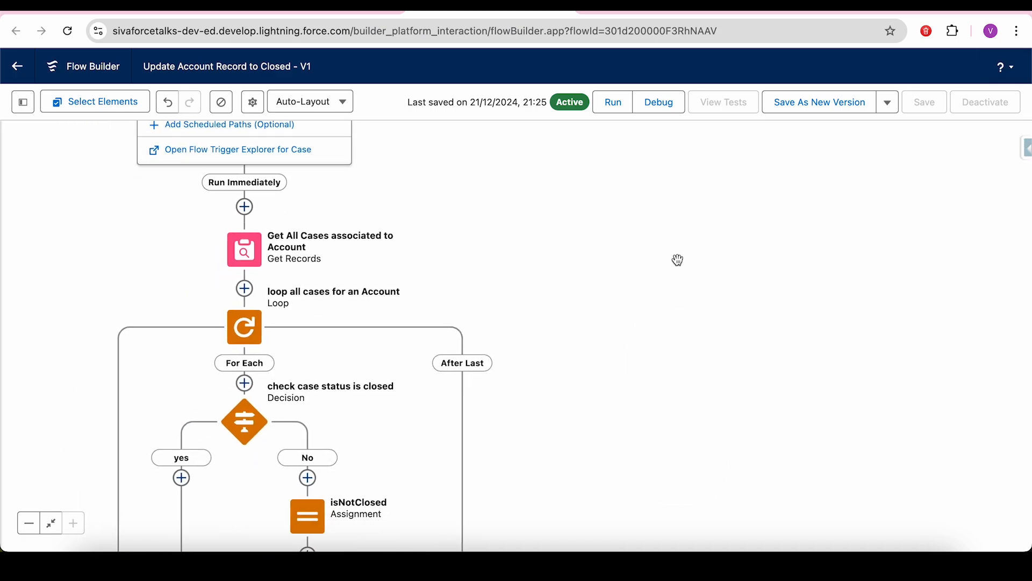
- Review the Get All Cases associated to Account step: all Cases where AccountId equals $Record's Account ID
{"action": "left_click", "coordinate": [245, 250]}
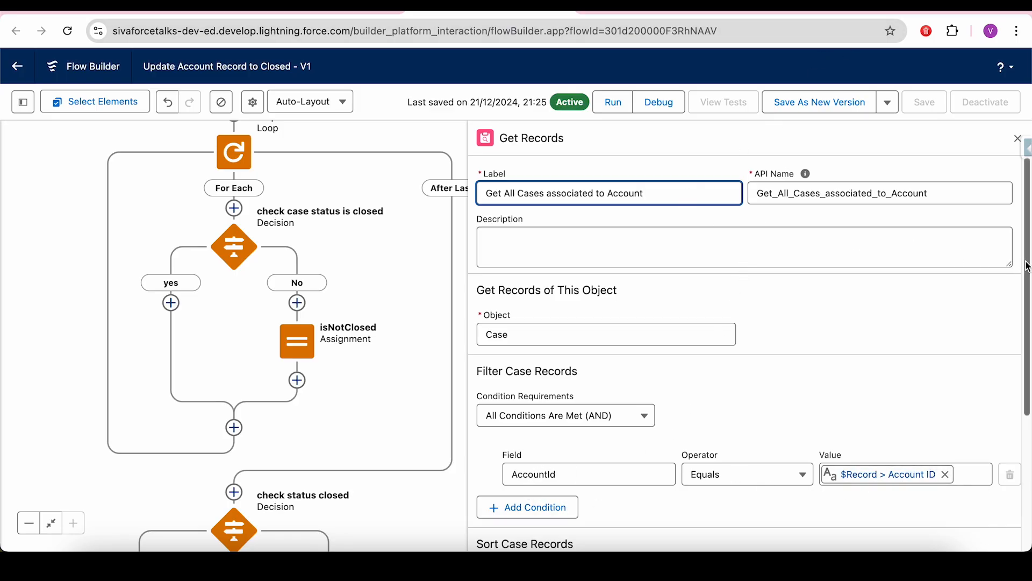
{"action": "left_click_drag", "start_coordinate": [1026, 263], "coordinate": [1027, 411]}
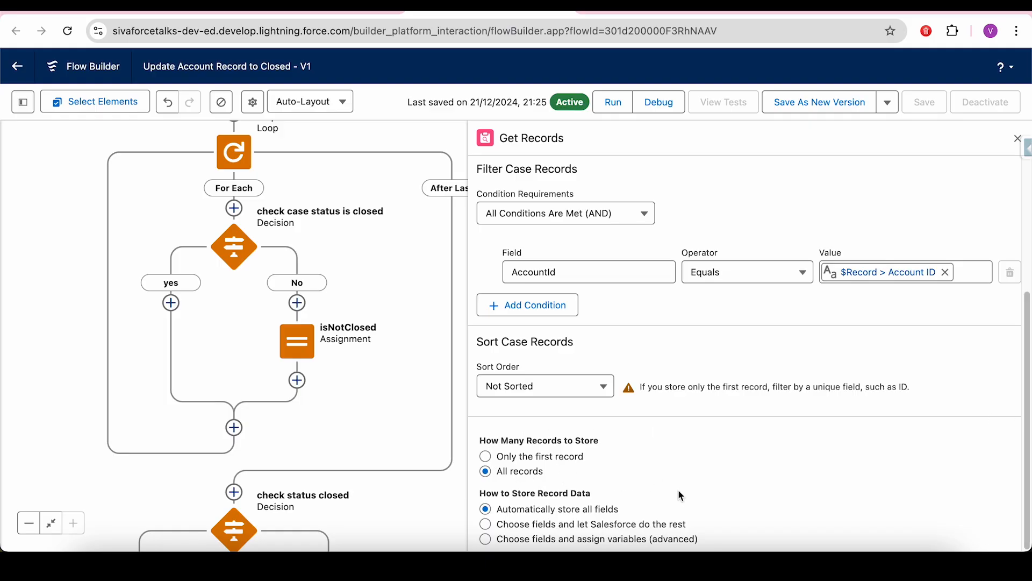
{"action": "left_click_drag", "start_coordinate": [1026, 388], "coordinate": [1024, 258]}
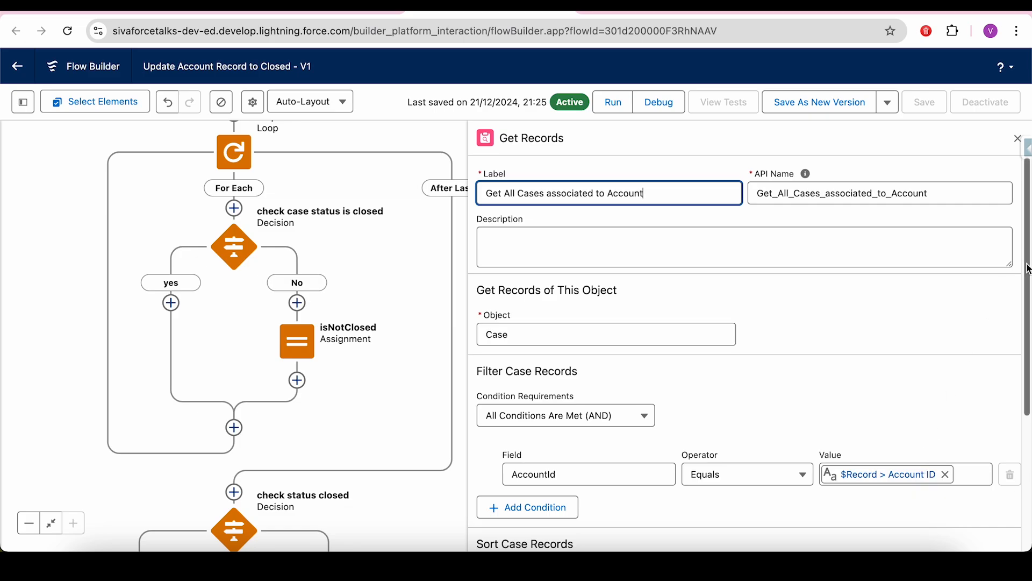
{"action": "left_click", "coordinate": [1015, 143]}
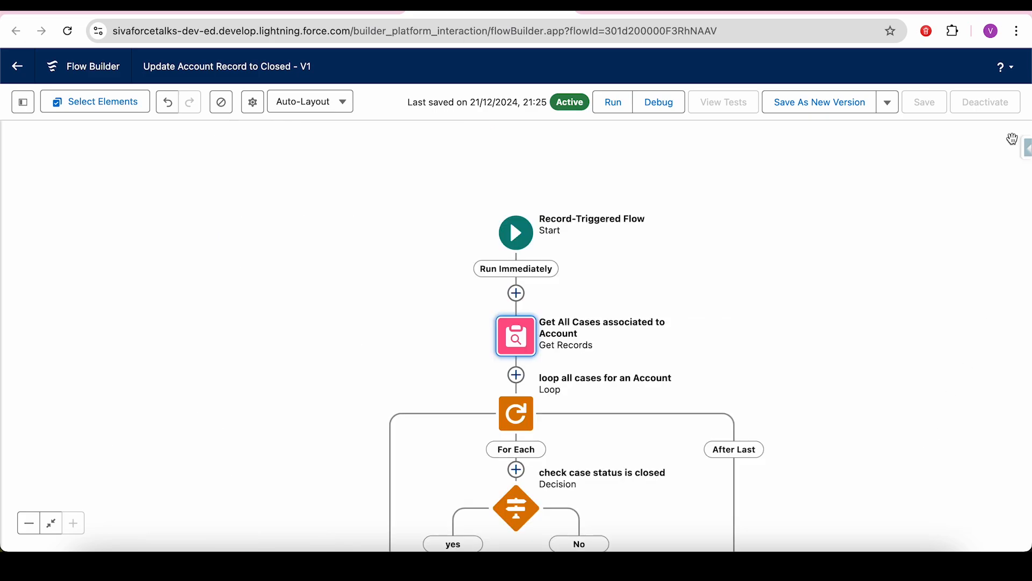
{"action": "left_click_drag", "start_coordinate": [860, 312], "coordinate": [704, 172]}
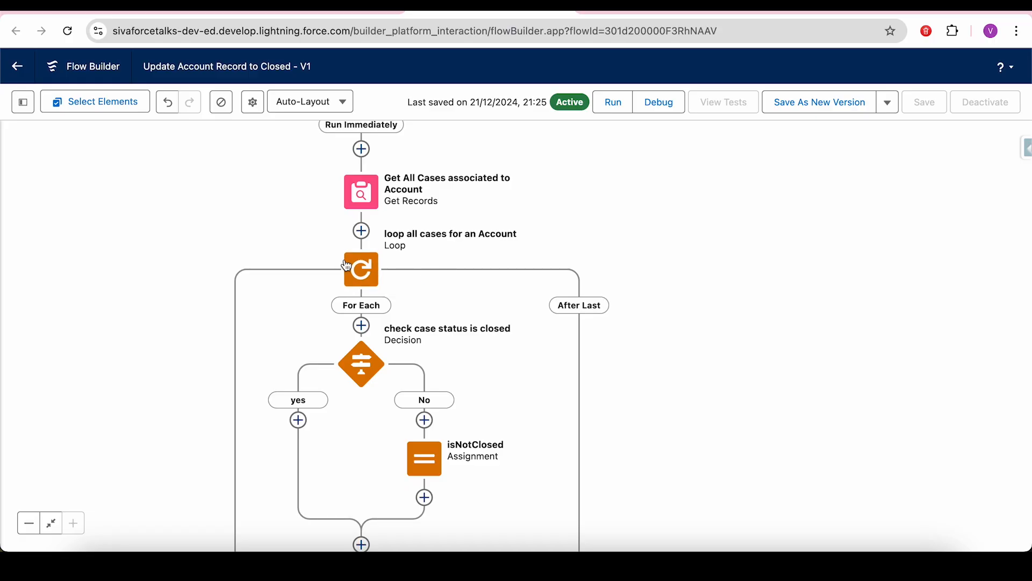
{"action": "left_click", "coordinate": [372, 274]}
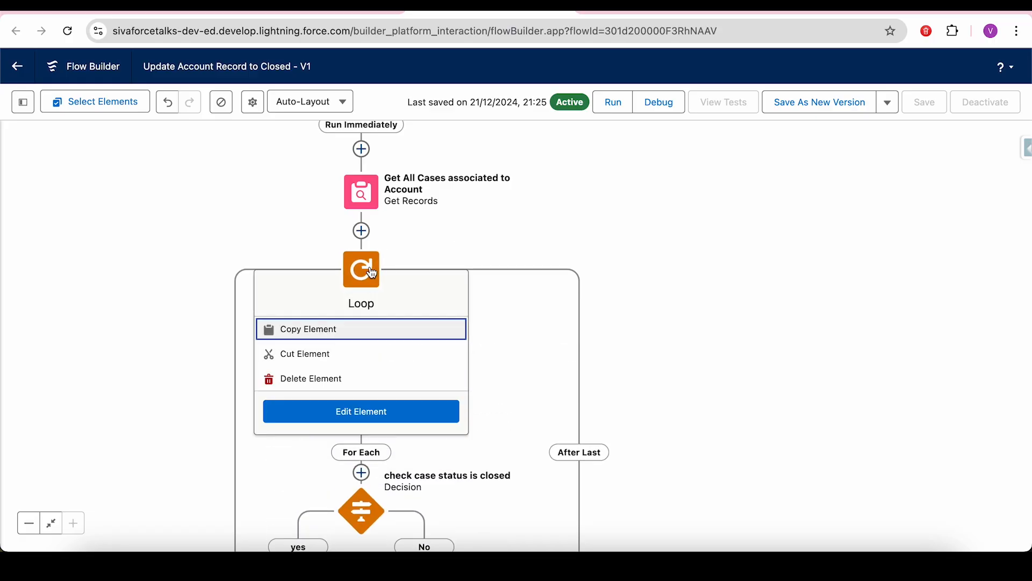
{"action": "left_click", "coordinate": [372, 273]}
{"action": "left_click", "coordinate": [372, 273]}
{"action": "left_click", "coordinate": [363, 273]}
{"action": "double_click", "coordinate": [363, 273]}
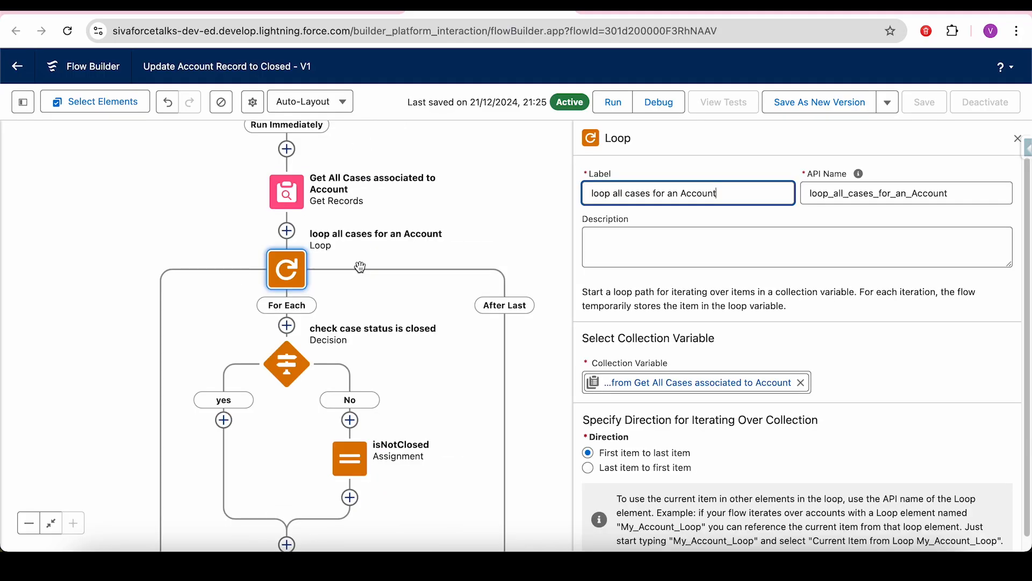
{"action": "left_click", "coordinate": [687, 294]}
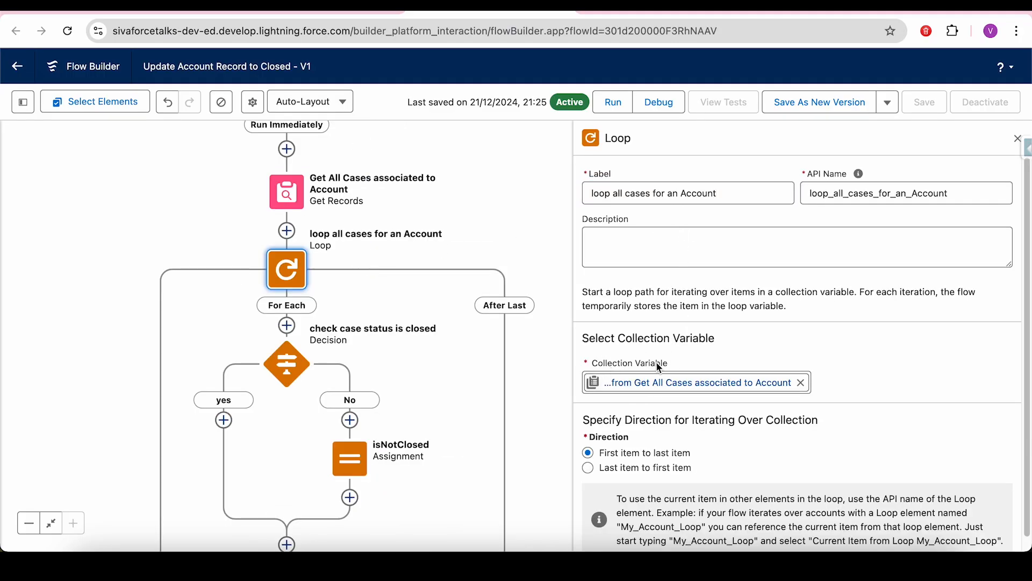
{"action": "left_click_drag", "start_coordinate": [671, 369], "coordinate": [628, 369]}
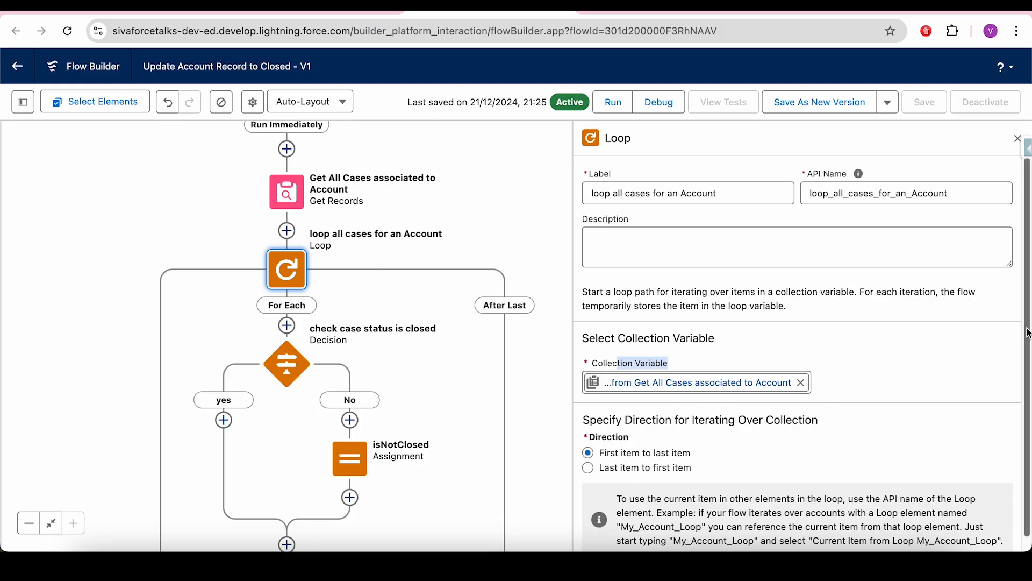
{"action": "left_click_drag", "start_coordinate": [1026, 328], "coordinate": [1016, 236]}
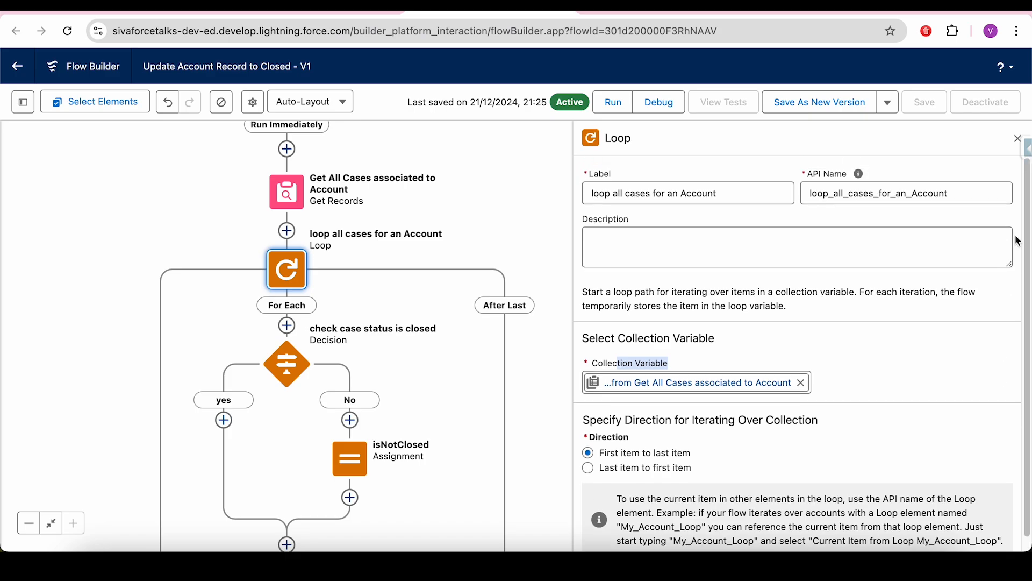
{"action": "left_click", "coordinate": [1017, 140]}
{"action": "left_click_drag", "start_coordinate": [791, 295], "coordinate": [799, 226]}
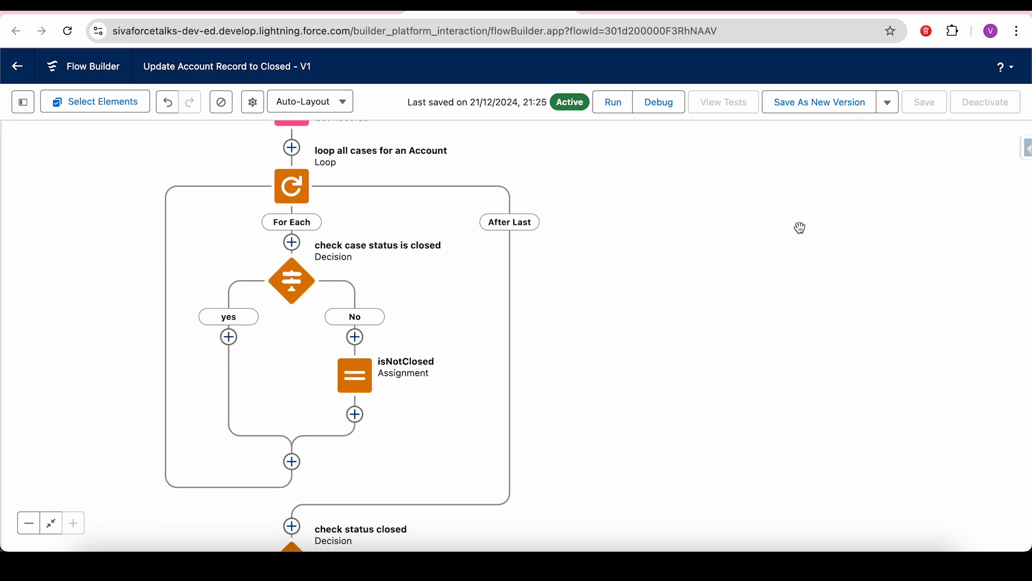
{"action": "left_click", "coordinate": [297, 271]}
{"action": "left_click", "coordinate": [293, 277]}
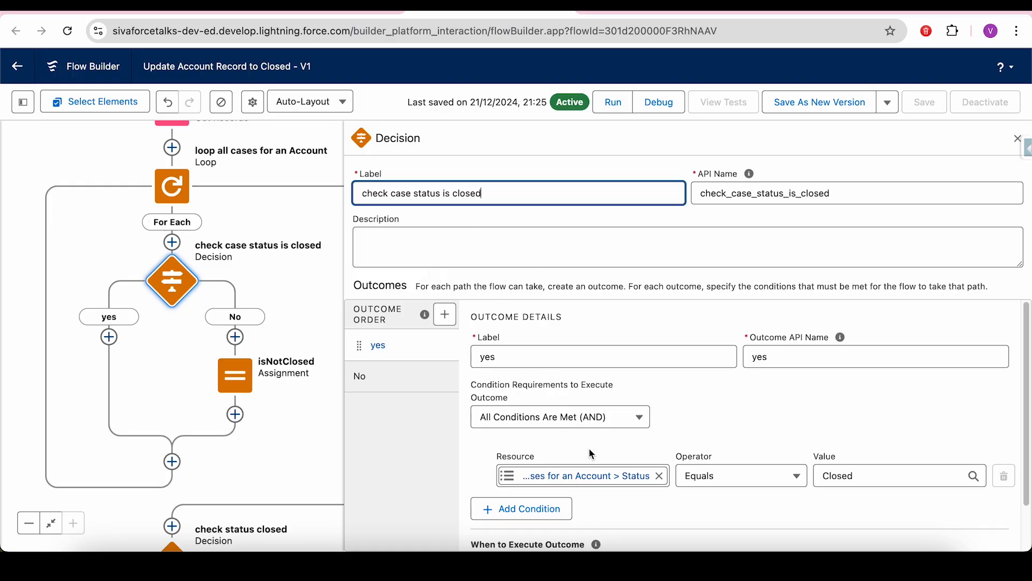
{"action": "left_click", "coordinate": [1019, 137]}
{"action": "left_click_drag", "start_coordinate": [650, 328], "coordinate": [727, 279]}
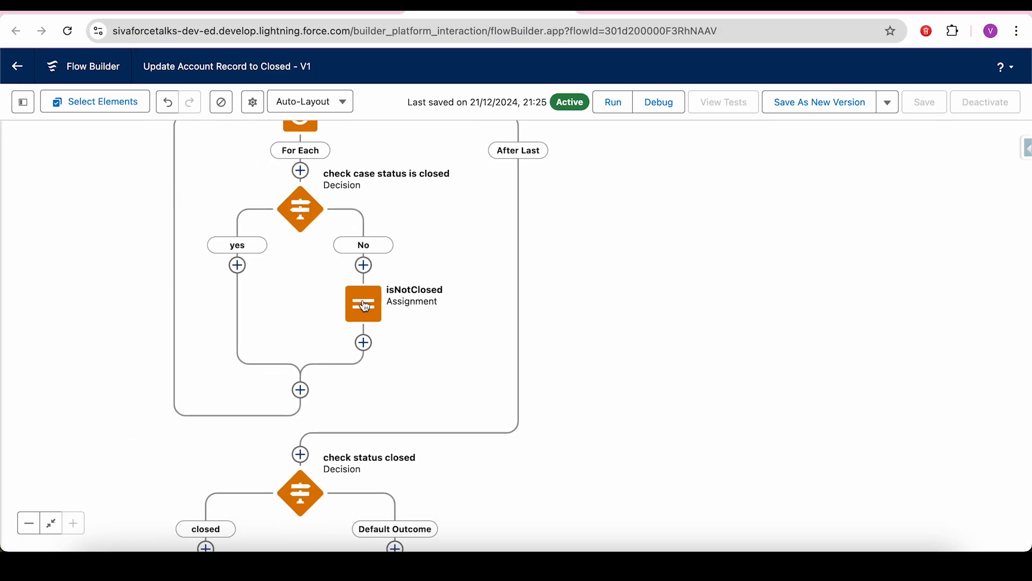
{"action": "left_click", "coordinate": [365, 307]}
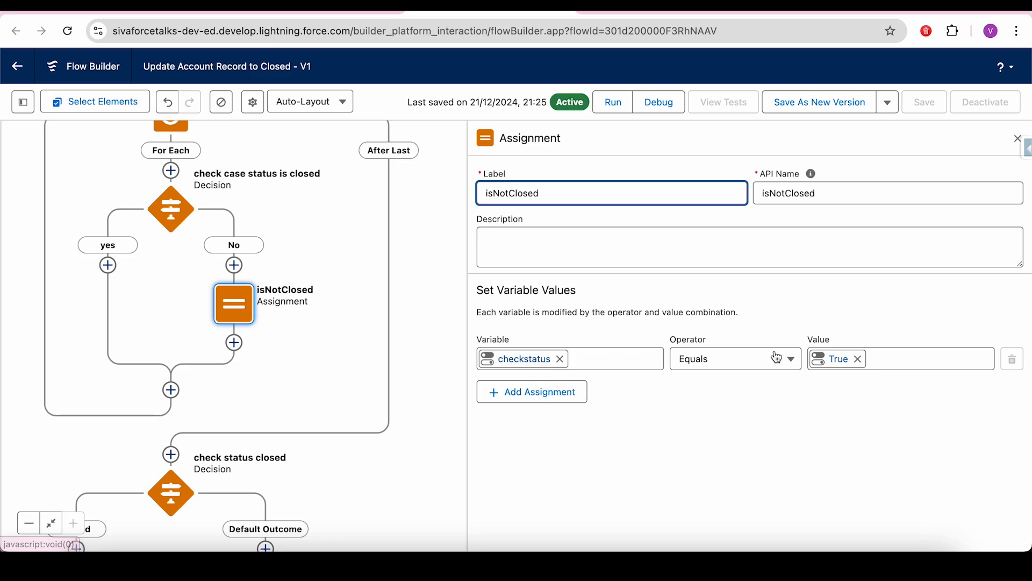
{"action": "left_click", "coordinate": [1017, 141]}
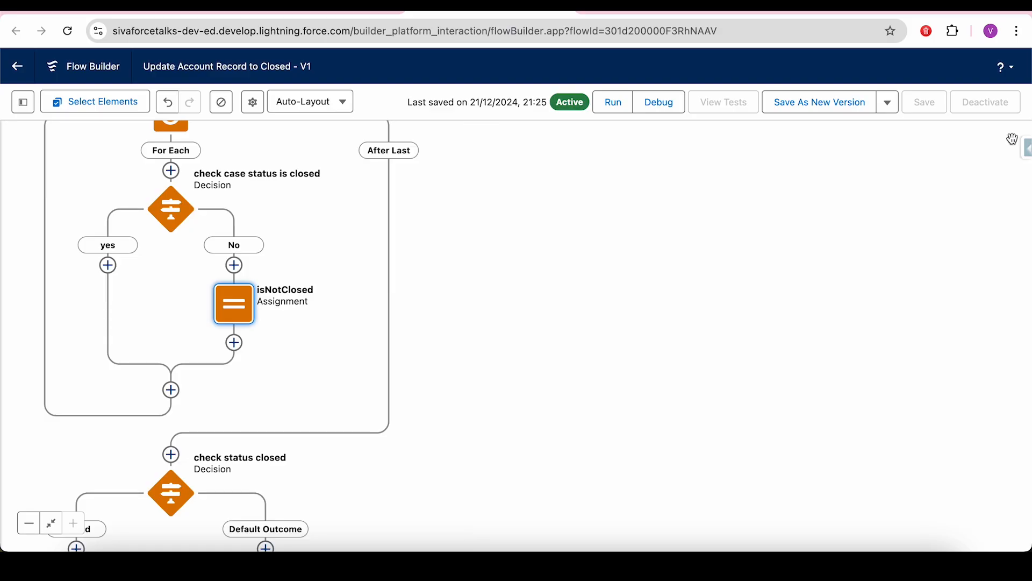
{"action": "left_click_drag", "start_coordinate": [675, 338], "coordinate": [984, 188]}
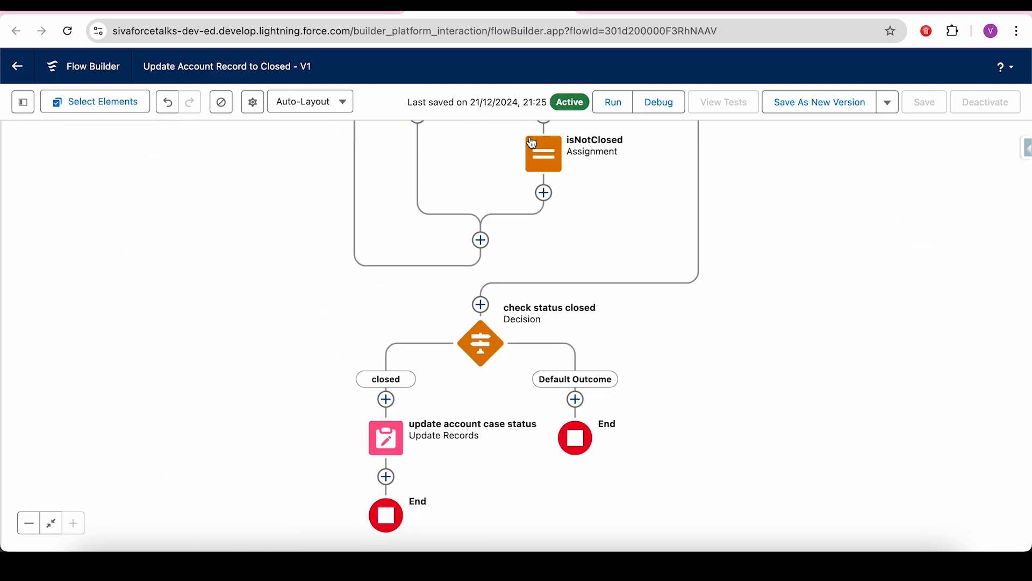
{"action": "left_click", "coordinate": [488, 342]}
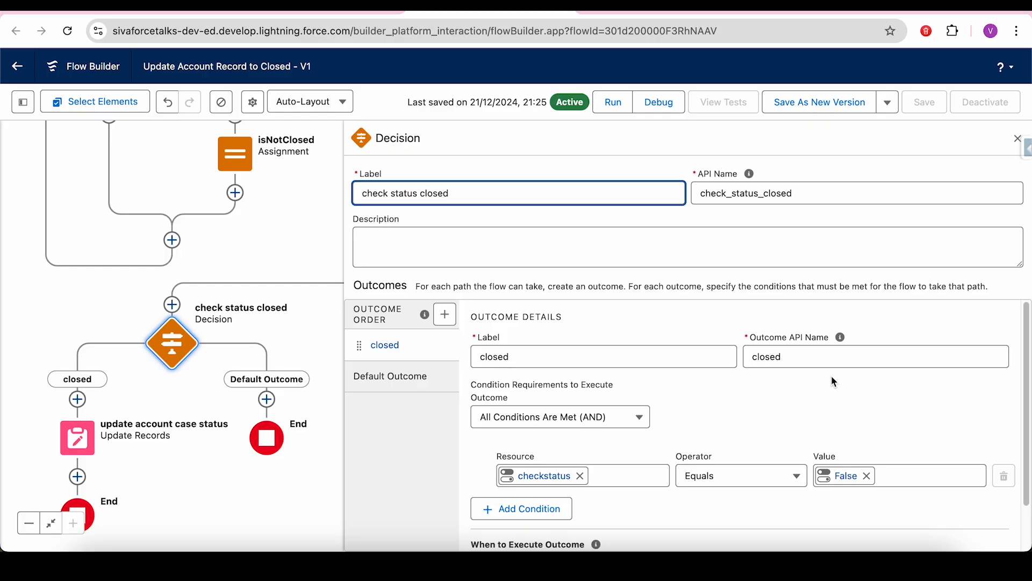
{"action": "left_click_drag", "start_coordinate": [892, 498], "coordinate": [1011, 106]}
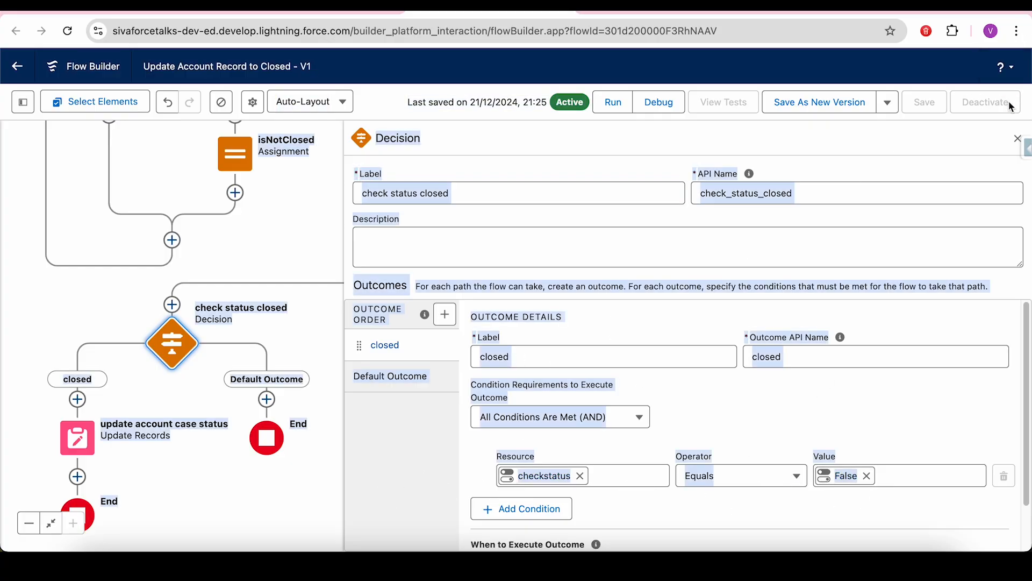
{"action": "left_click", "coordinate": [1017, 136]}
{"action": "left_click_drag", "start_coordinate": [733, 330], "coordinate": [799, 266]}
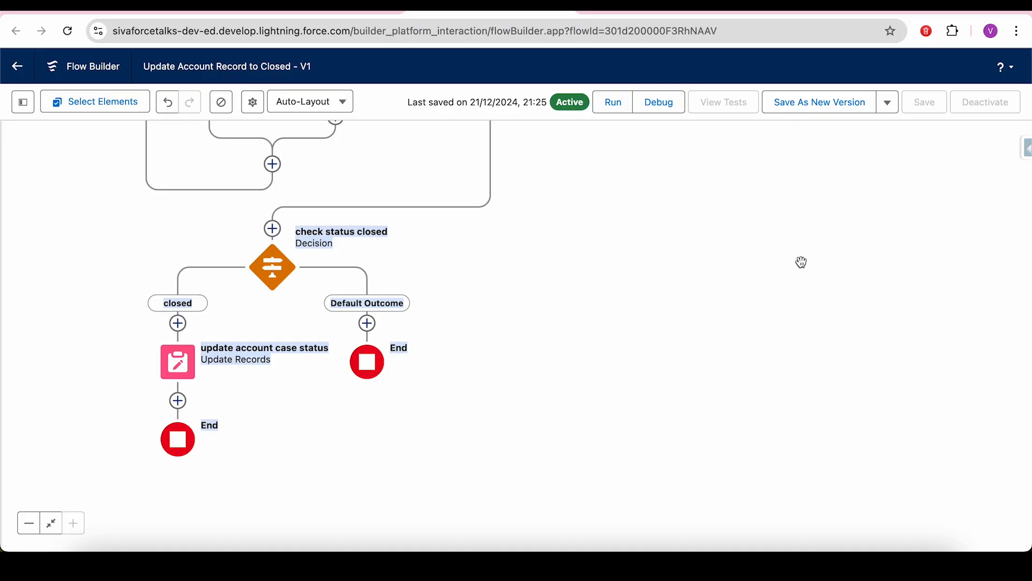
{"action": "left_click", "coordinate": [177, 359]}
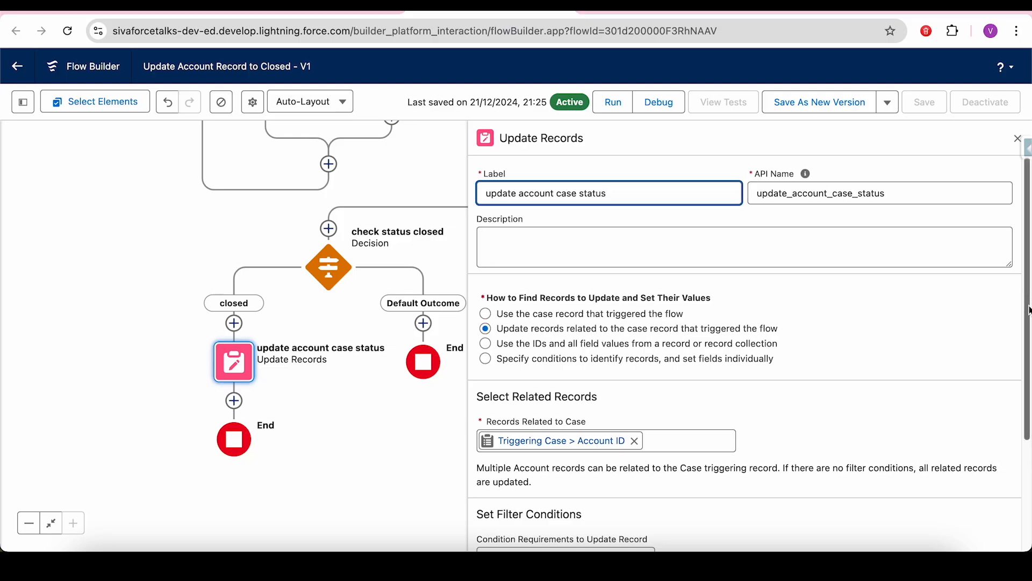
{"action": "scroll", "coordinate": [1028, 303], "scroll_direction": "down", "scroll_amount": 3}
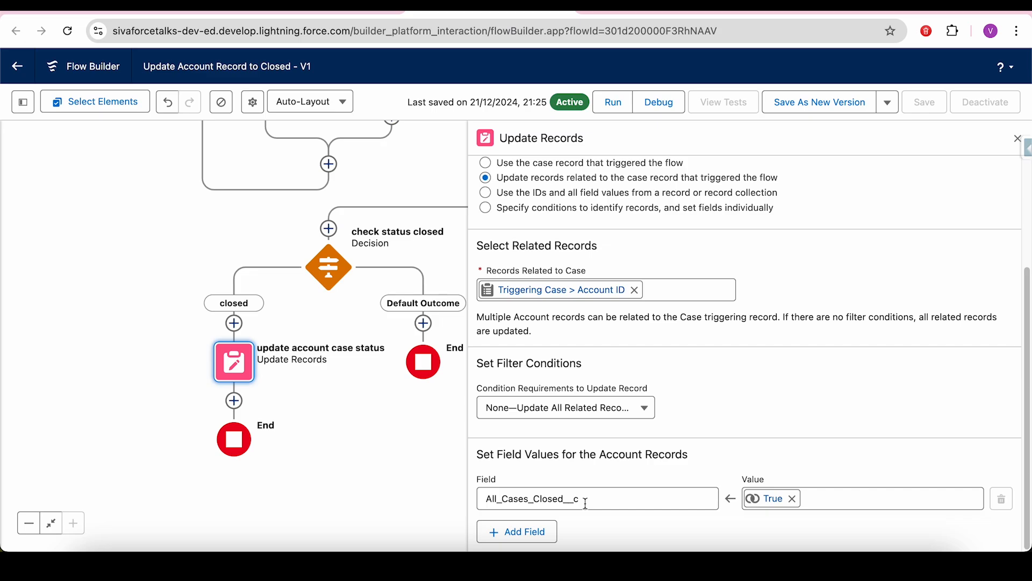
{"action": "left_click", "coordinate": [1017, 138]}
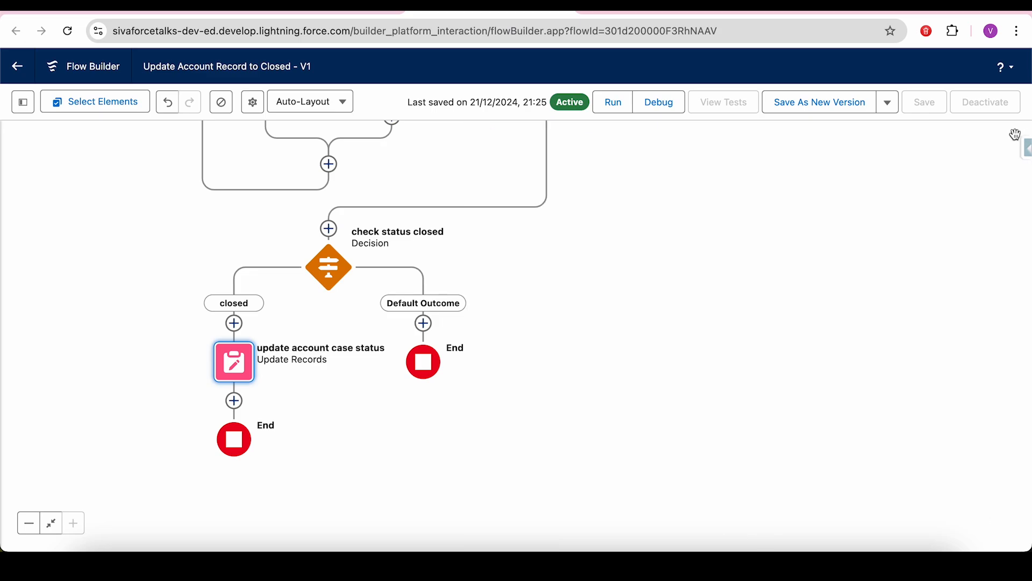
{"action": "left_click", "coordinate": [337, 263]}
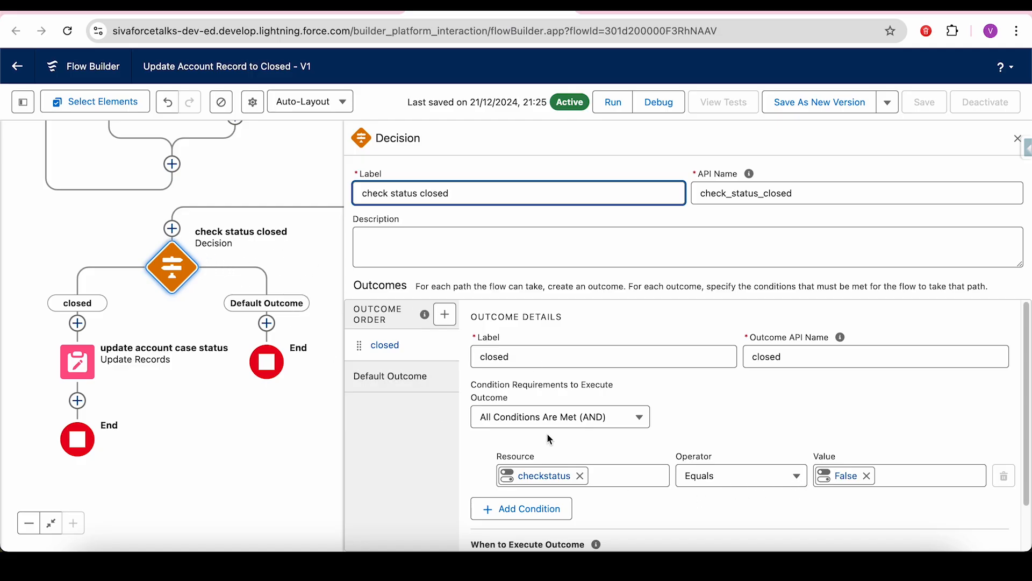
{"action": "left_click", "coordinate": [1017, 139]}
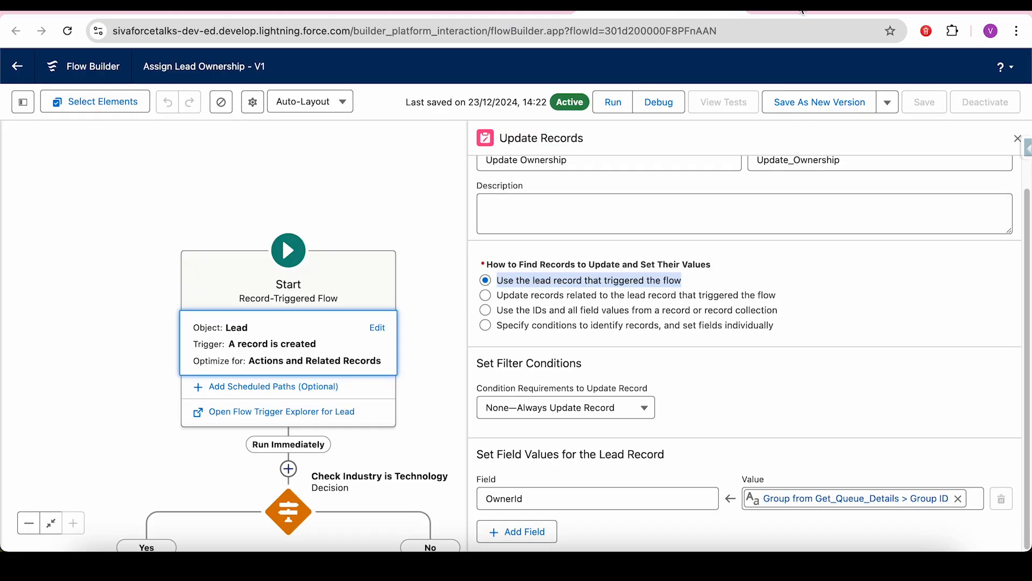
- In the Sales Console, show the All Accounts list view
{"action": "left_click", "coordinate": [804, 11]}
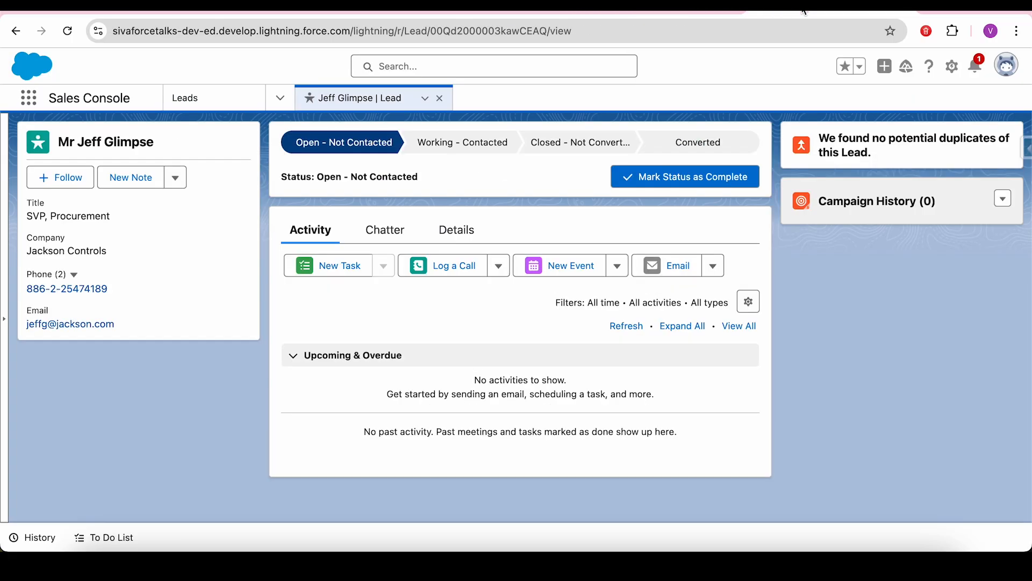
{"action": "left_click", "coordinate": [280, 98]}
{"action": "left_click", "coordinate": [237, 187]}
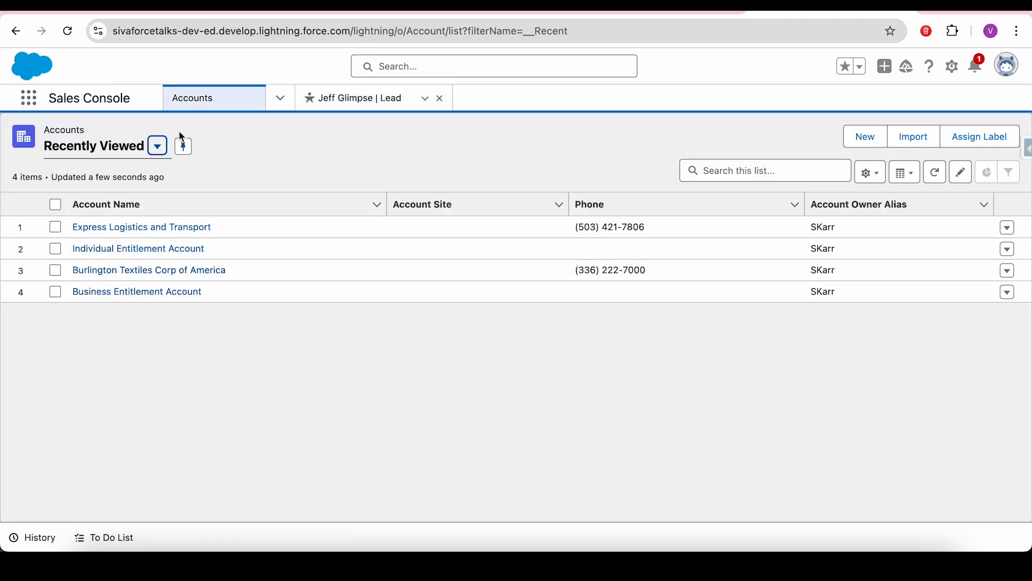
{"action": "left_click", "coordinate": [162, 151]}
{"action": "left_click", "coordinate": [115, 204]}
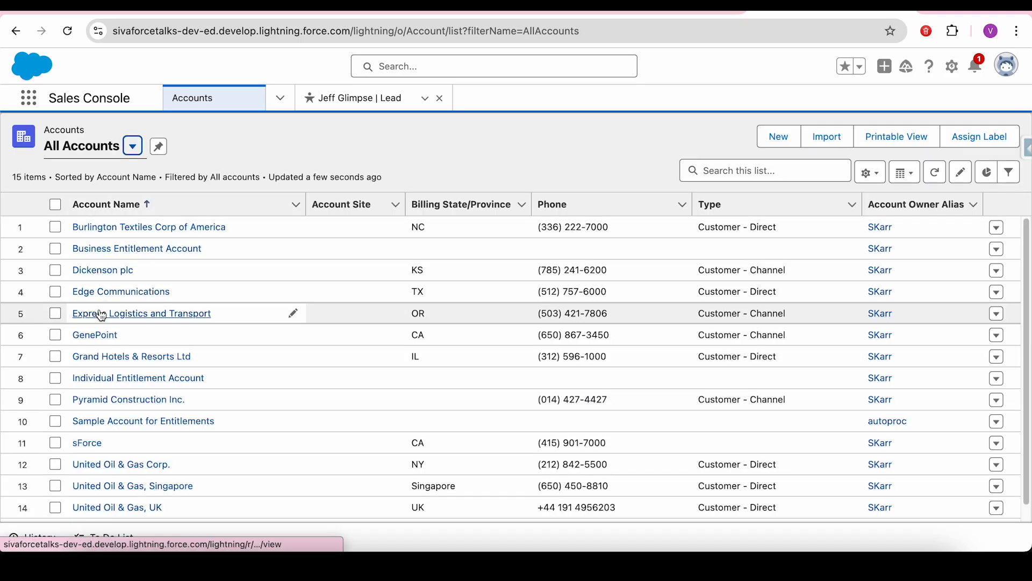
- Open Edge Communications' details and view all its cases, all three Closed
{"action": "left_click", "coordinate": [101, 294]}
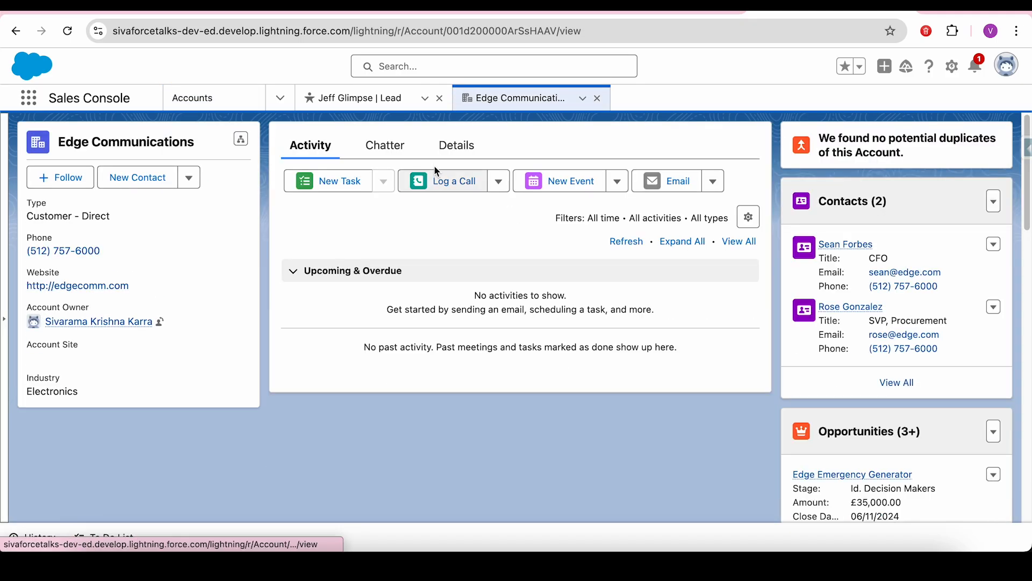
{"action": "left_click", "coordinate": [451, 155]}
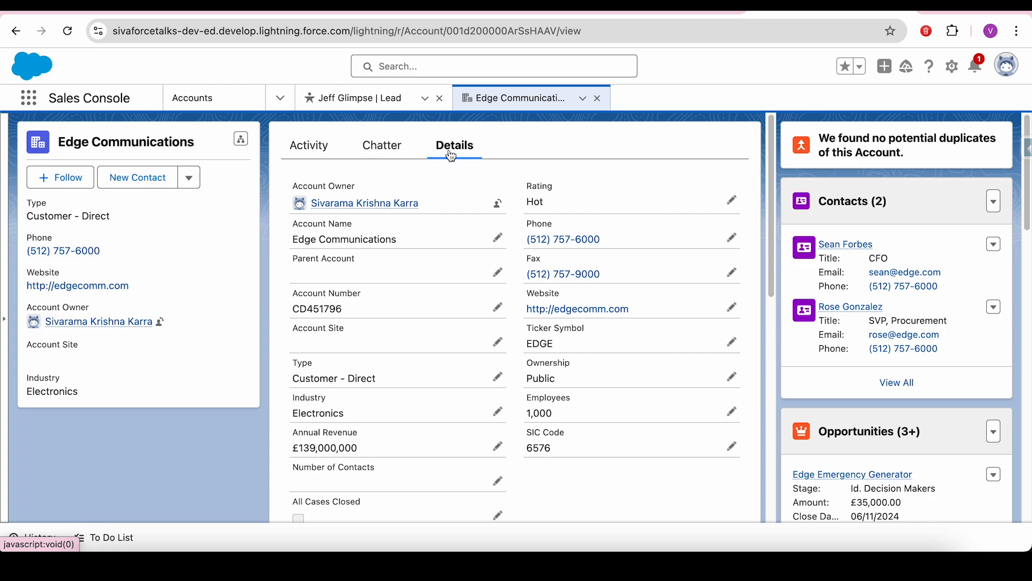
{"action": "left_click_drag", "start_coordinate": [1027, 228], "coordinate": [1028, 391]}
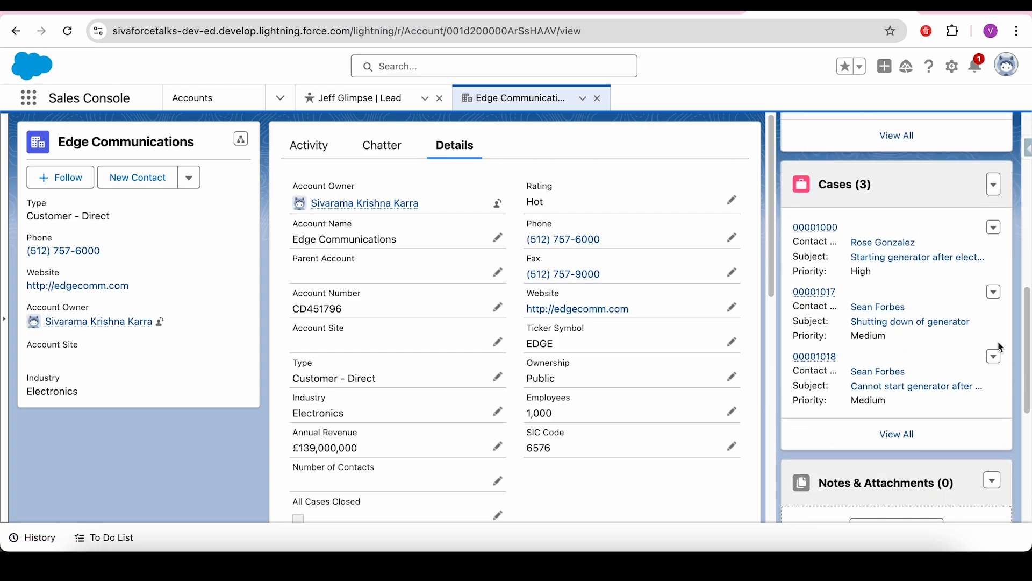
{"action": "left_click", "coordinate": [897, 434]}
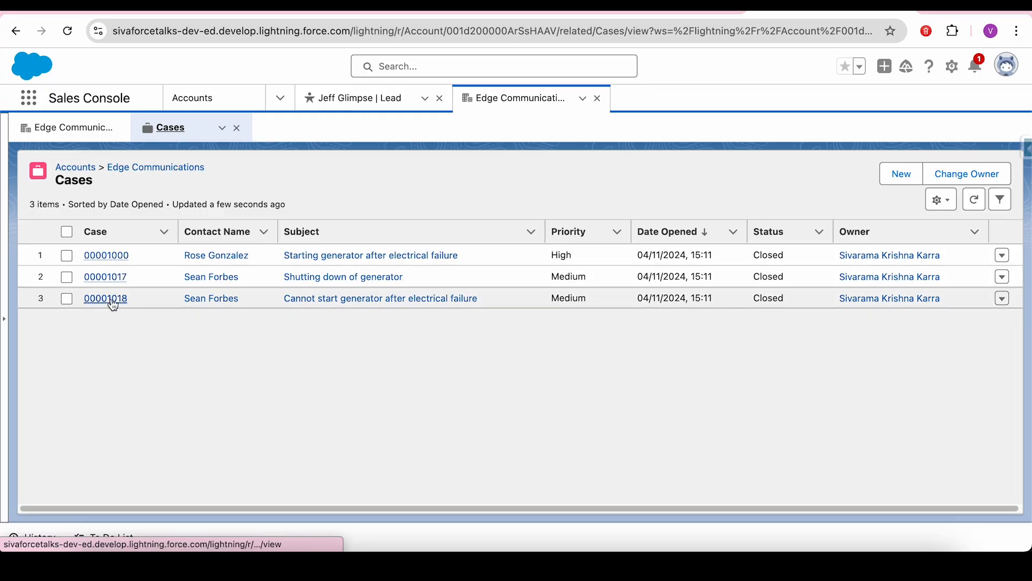
- Reopen case 00001000 by changing its Status to New and saving
{"action": "left_click", "coordinate": [109, 256]}
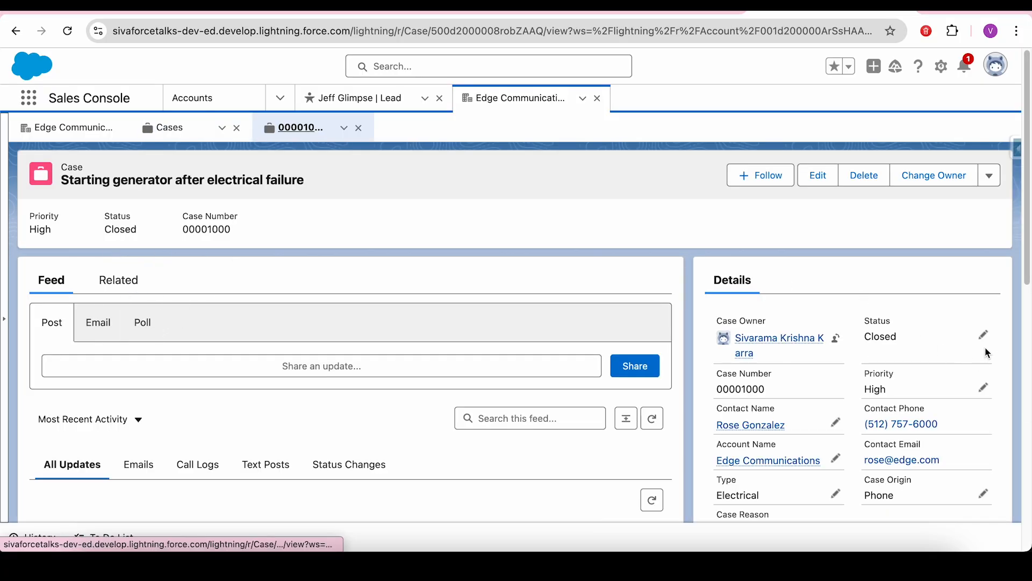
{"action": "left_click", "coordinate": [984, 334]}
{"action": "left_click", "coordinate": [924, 371]}
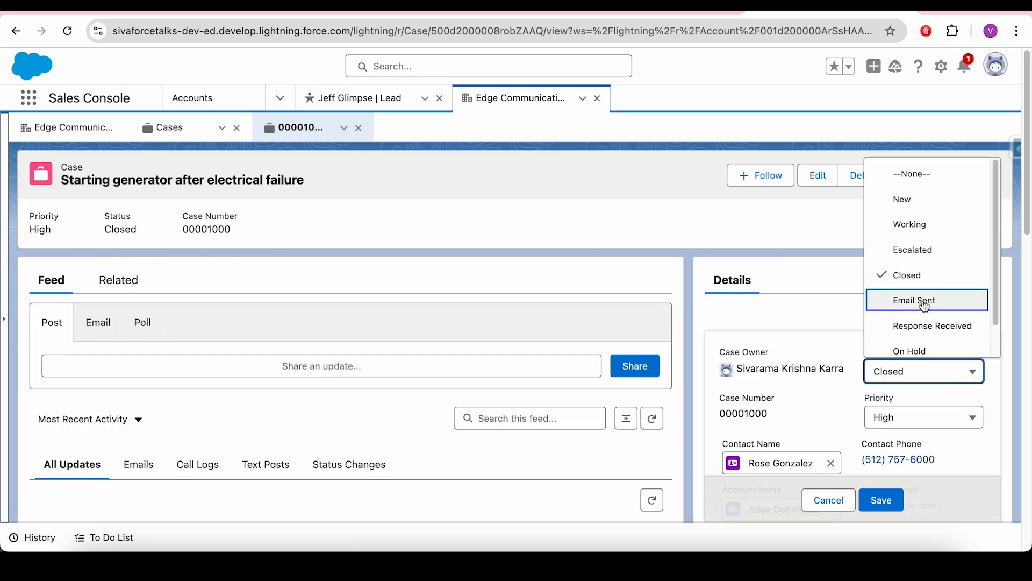
{"action": "left_click", "coordinate": [909, 200]}
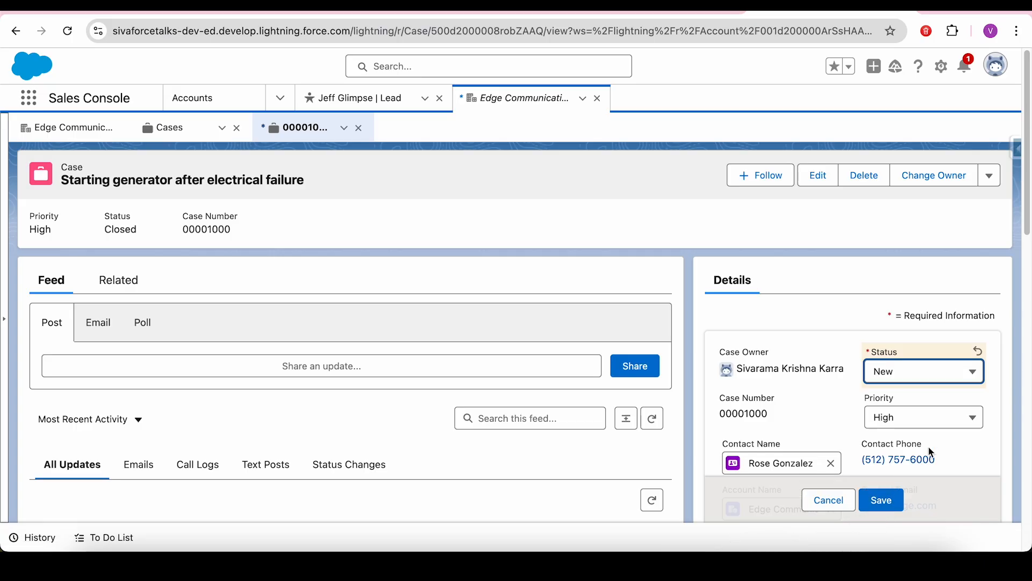
{"action": "left_click", "coordinate": [884, 499]}
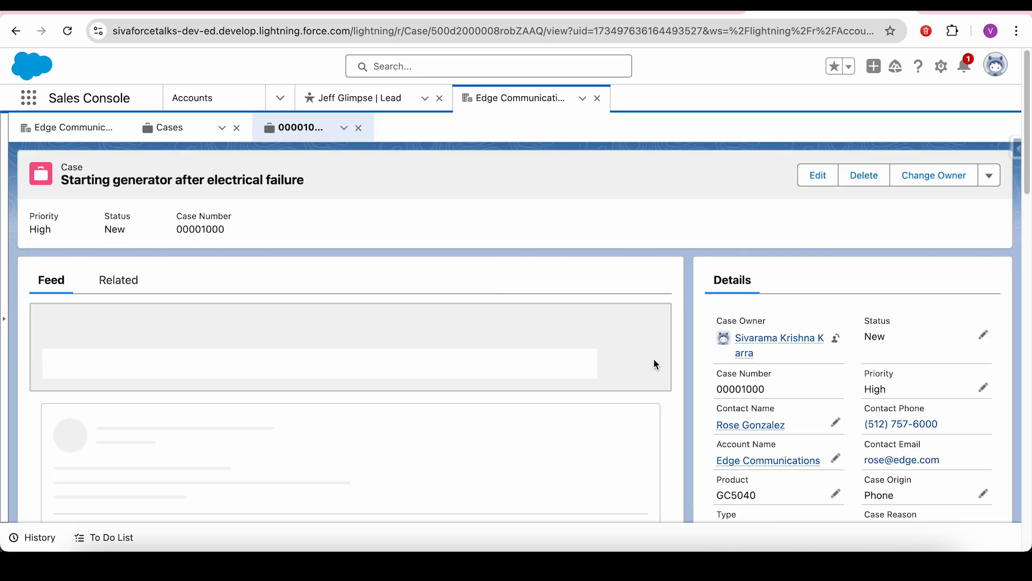
- Go back to Edge Communications and confirm All Cases Closed is now unticked
{"action": "left_click", "coordinate": [170, 133]}
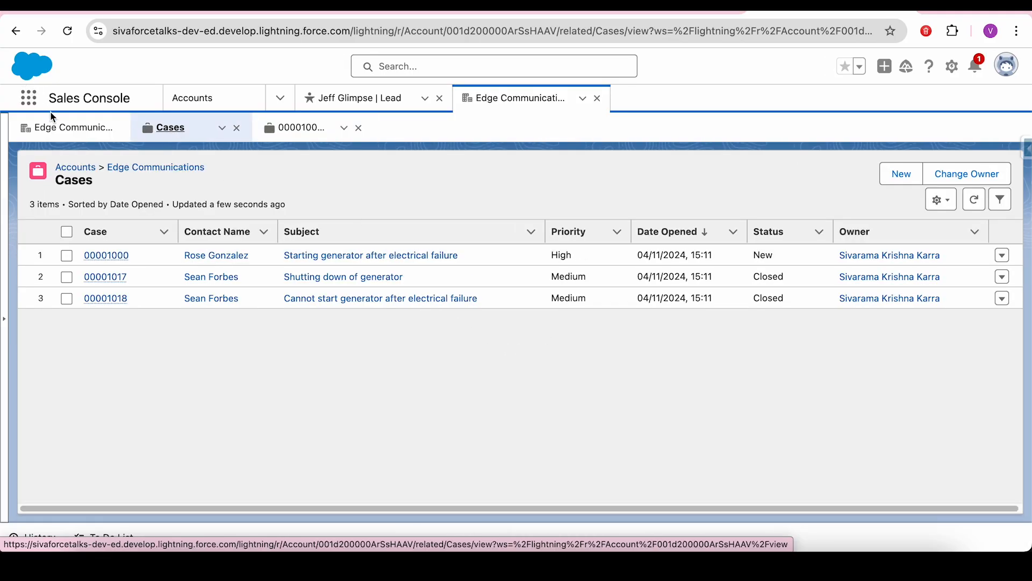
{"action": "left_click", "coordinate": [54, 126]}
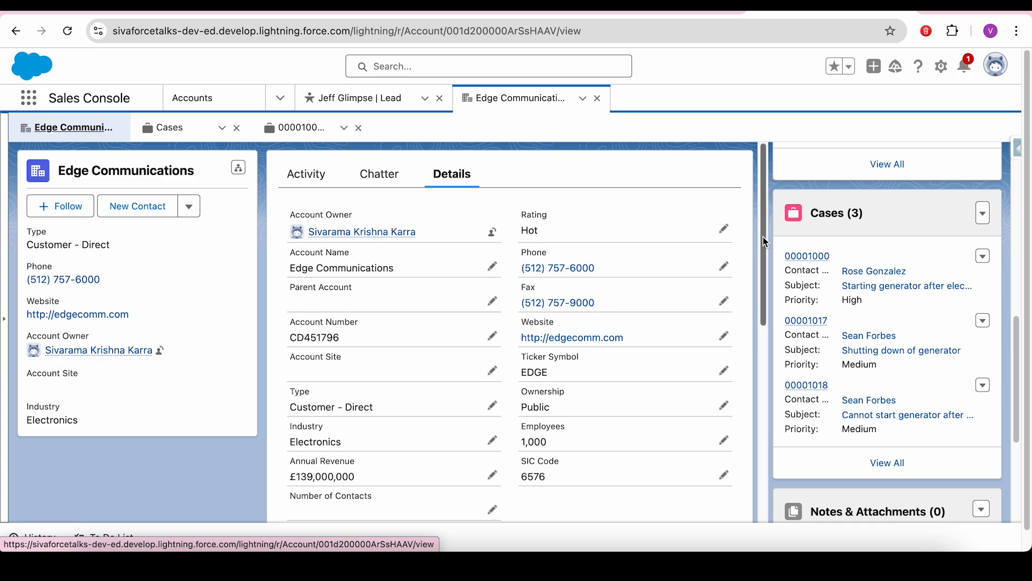
{"action": "left_click_drag", "start_coordinate": [766, 242], "coordinate": [762, 289]}
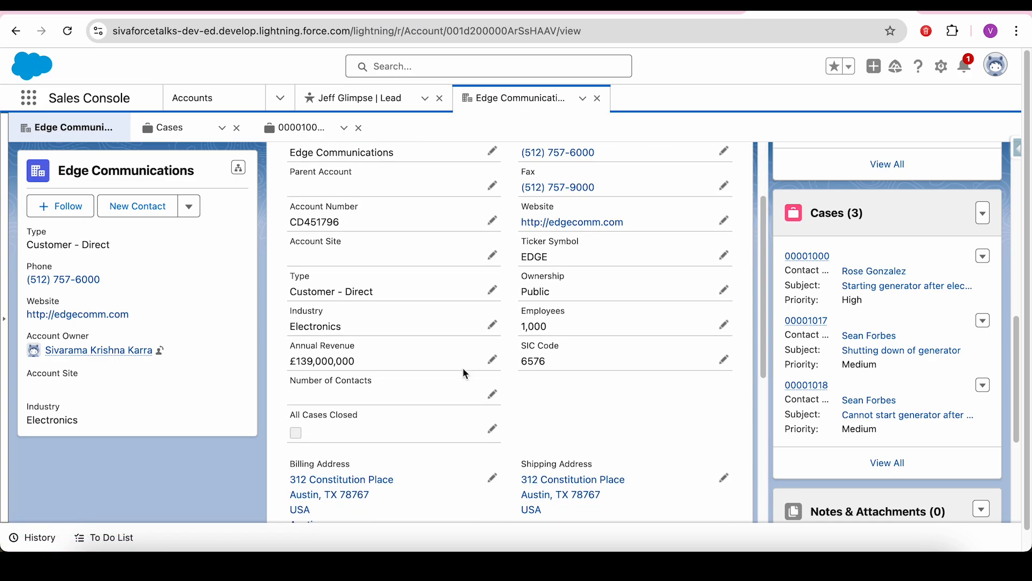
{"action": "left_click_drag", "start_coordinate": [292, 416], "coordinate": [380, 424]}
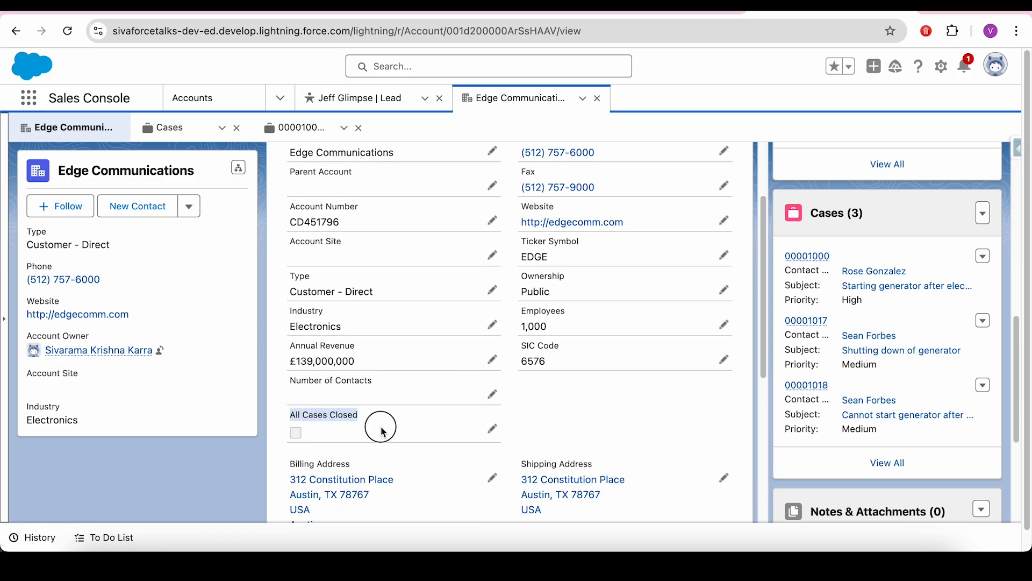
- Change case 00001000's Status back to Closed and save it
{"action": "left_click", "coordinate": [304, 132]}
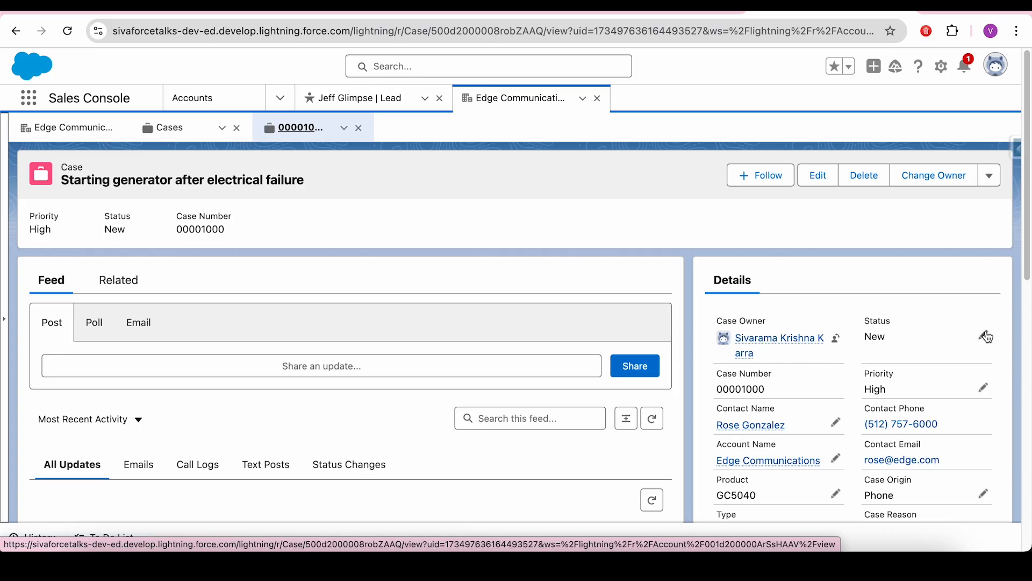
{"action": "left_click", "coordinate": [984, 334]}
{"action": "left_click", "coordinate": [913, 380]}
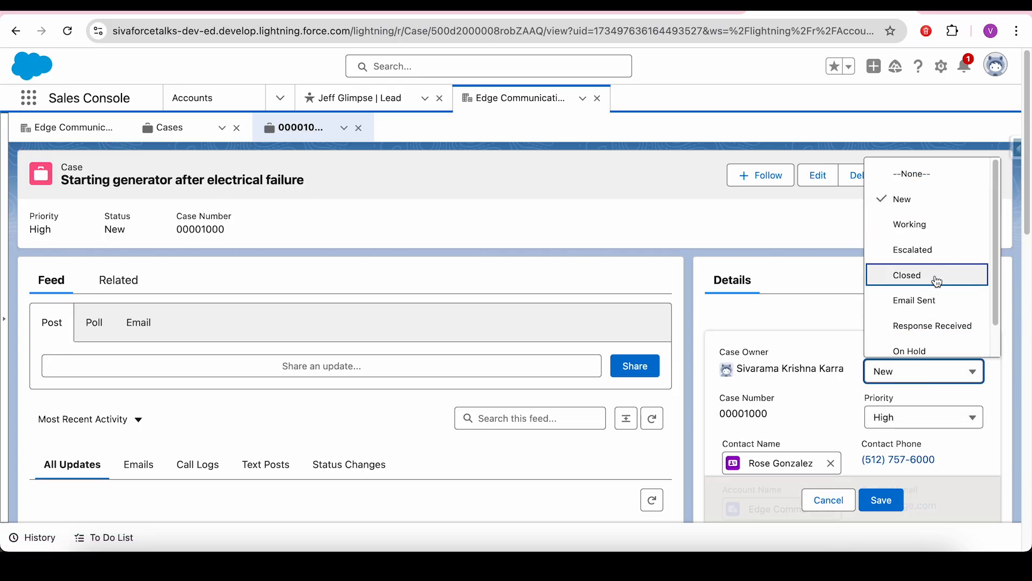
{"action": "left_click", "coordinate": [935, 276]}
{"action": "left_click", "coordinate": [883, 500]}
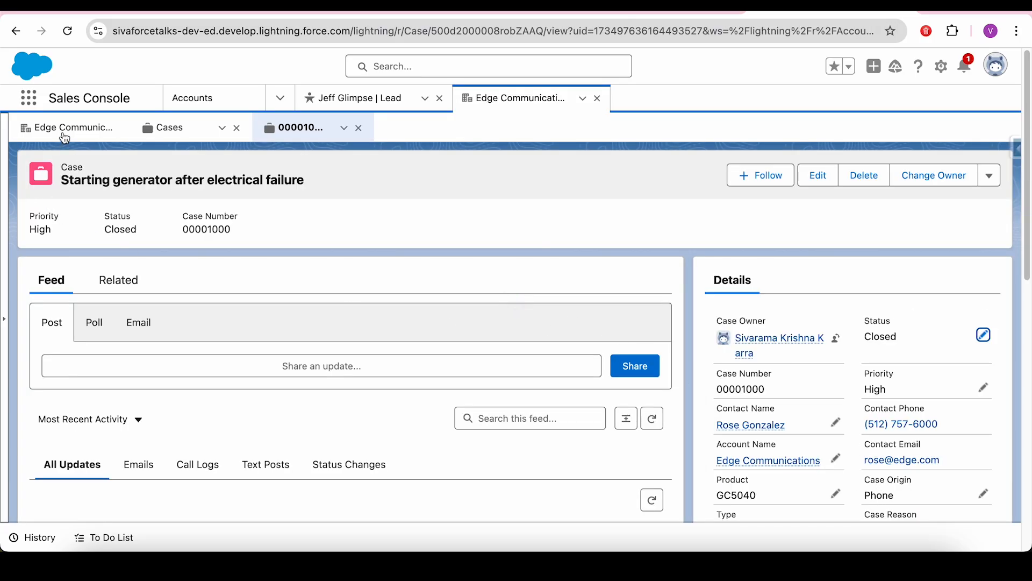
- Confirm Edge Communications' All Cases Closed is ticked, then return to the Scenario 3 slides
{"action": "left_click", "coordinate": [63, 135]}
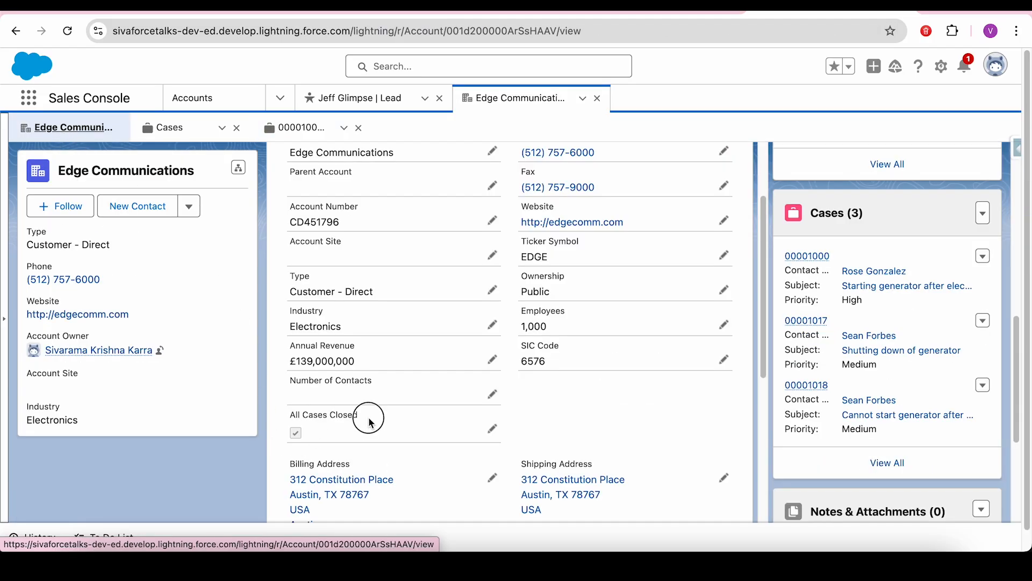
{"action": "left_click_drag", "start_coordinate": [364, 417], "coordinate": [291, 423]}
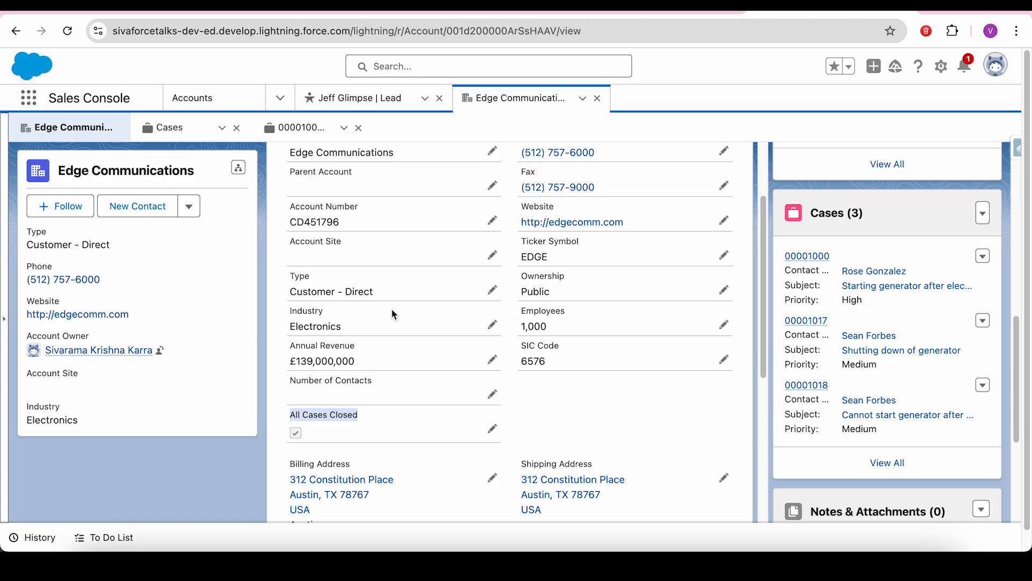
{"action": "key", "text": "ctrl+Tab"}
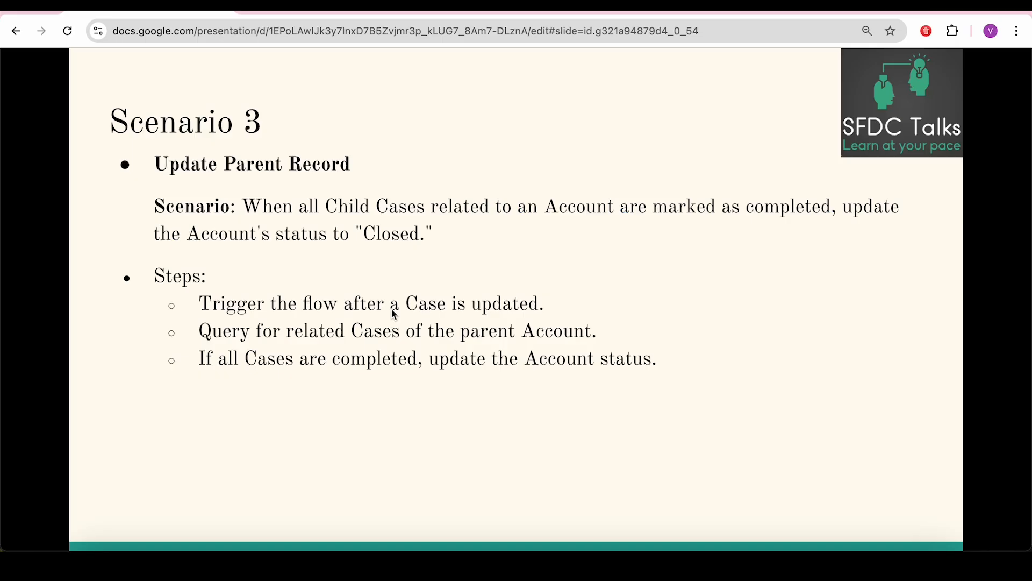